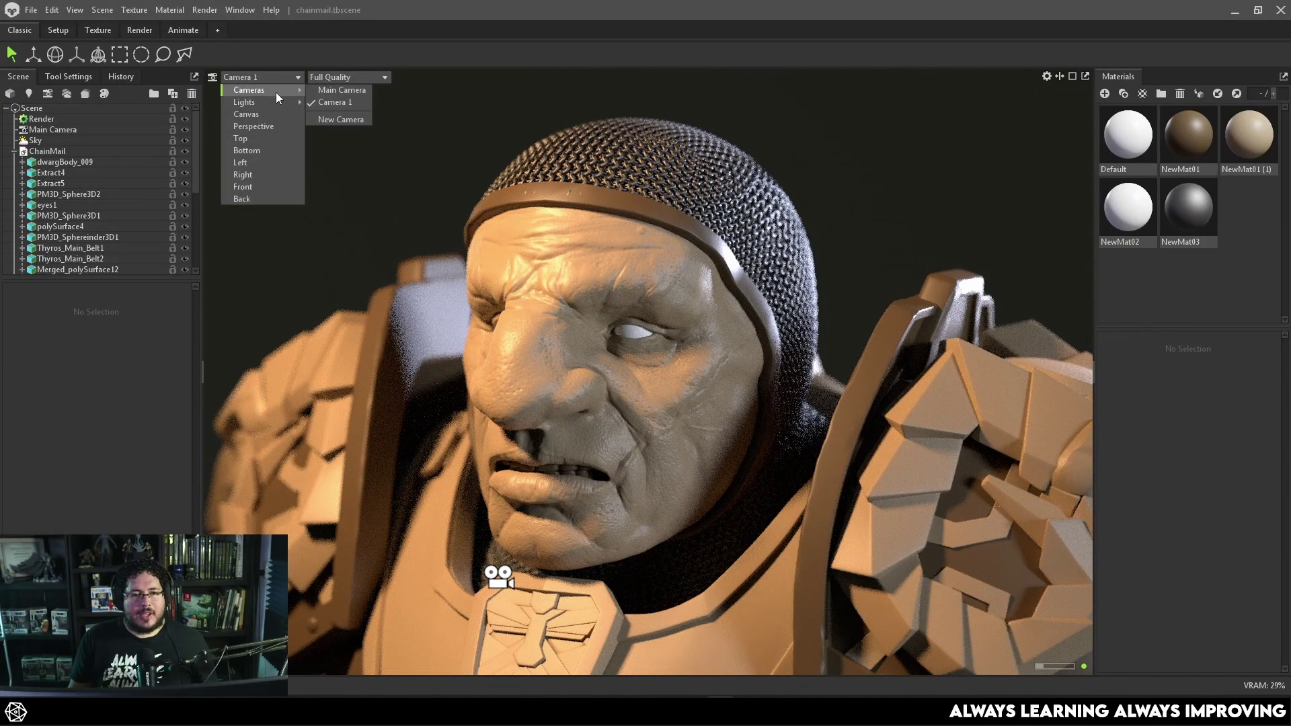
Switch the viewport to Main Camera and inspect the chainmail hood around the dwarf's head
click(320, 93)
drag(417, 280, 596, 350)
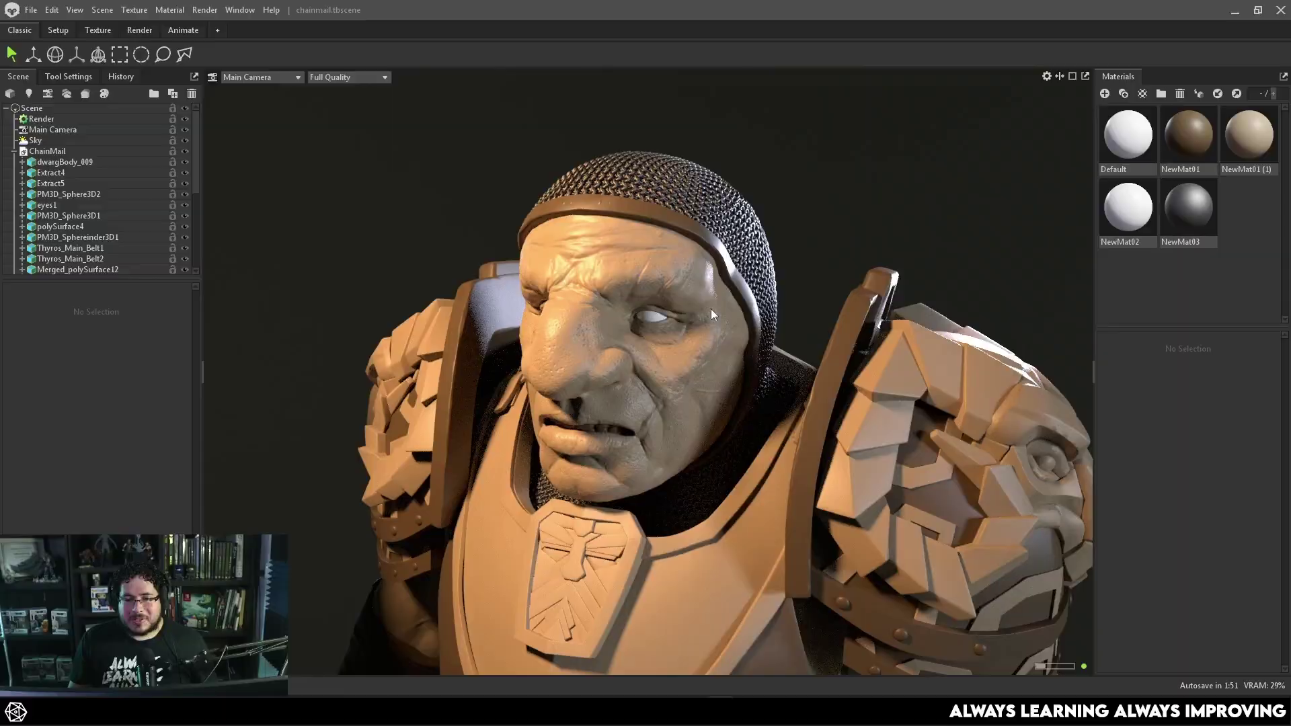
mouse_move(740, 313)
mouse_down()
mouse_move(634, 412)
mouse_move(718, 324)
mouse_up()
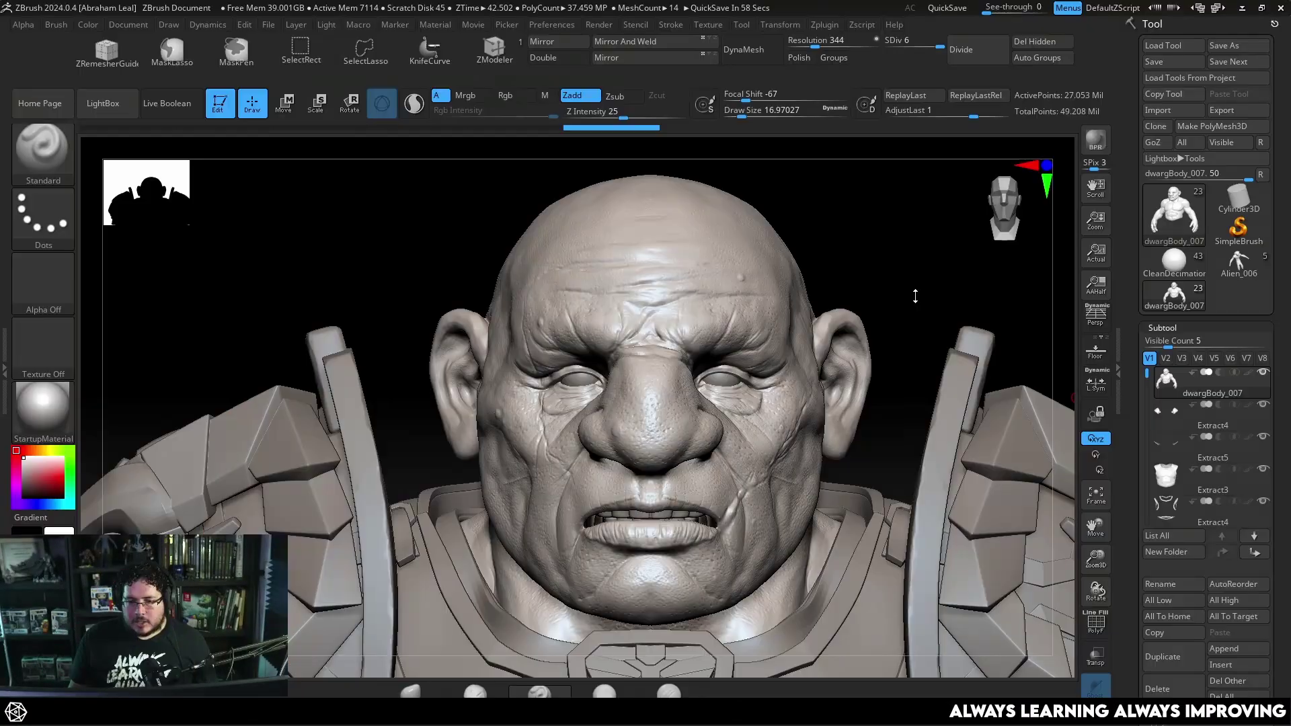
Switch to ZBrush, clone the dwarf body tool and lower the clone to subdivision level 1
mouse_move(914, 297)
mouse_down()
mouse_move(947, 294)
mouse_move(920, 271)
mouse_move(865, 302)
mouse_move(879, 255)
mouse_up()
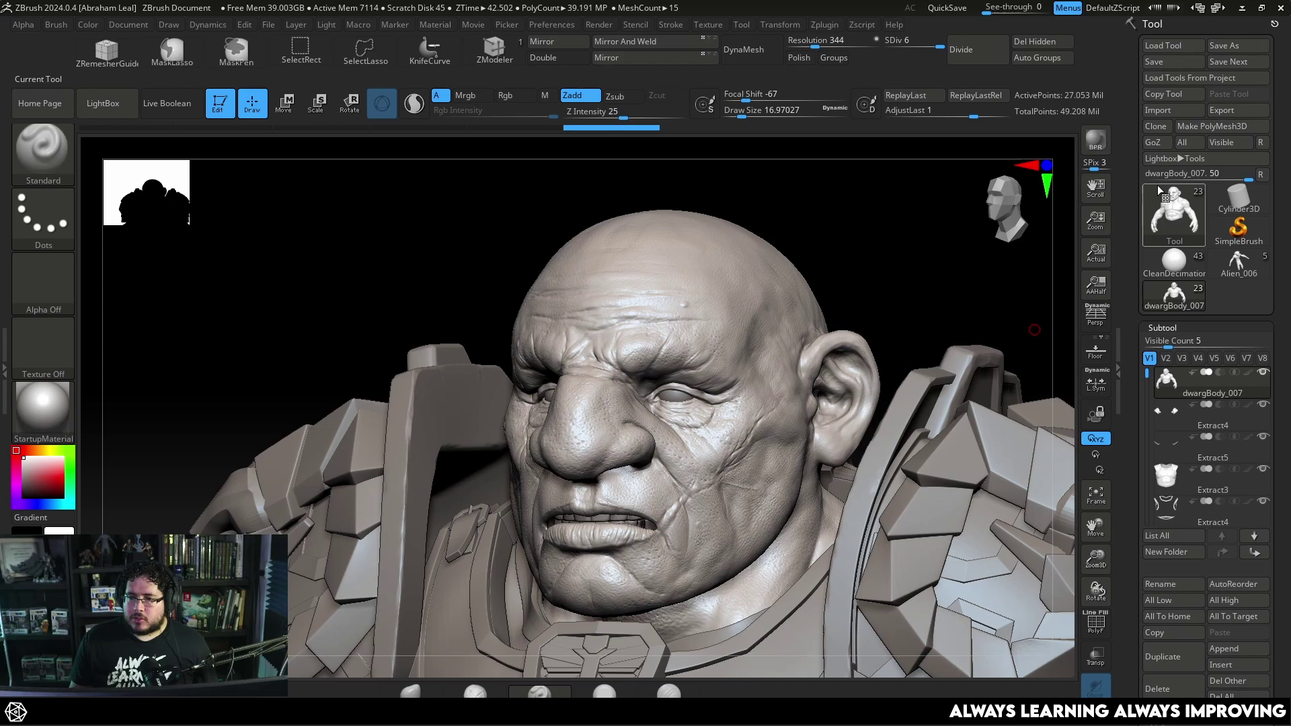
shift+drag(902, 297, 1027, 315)
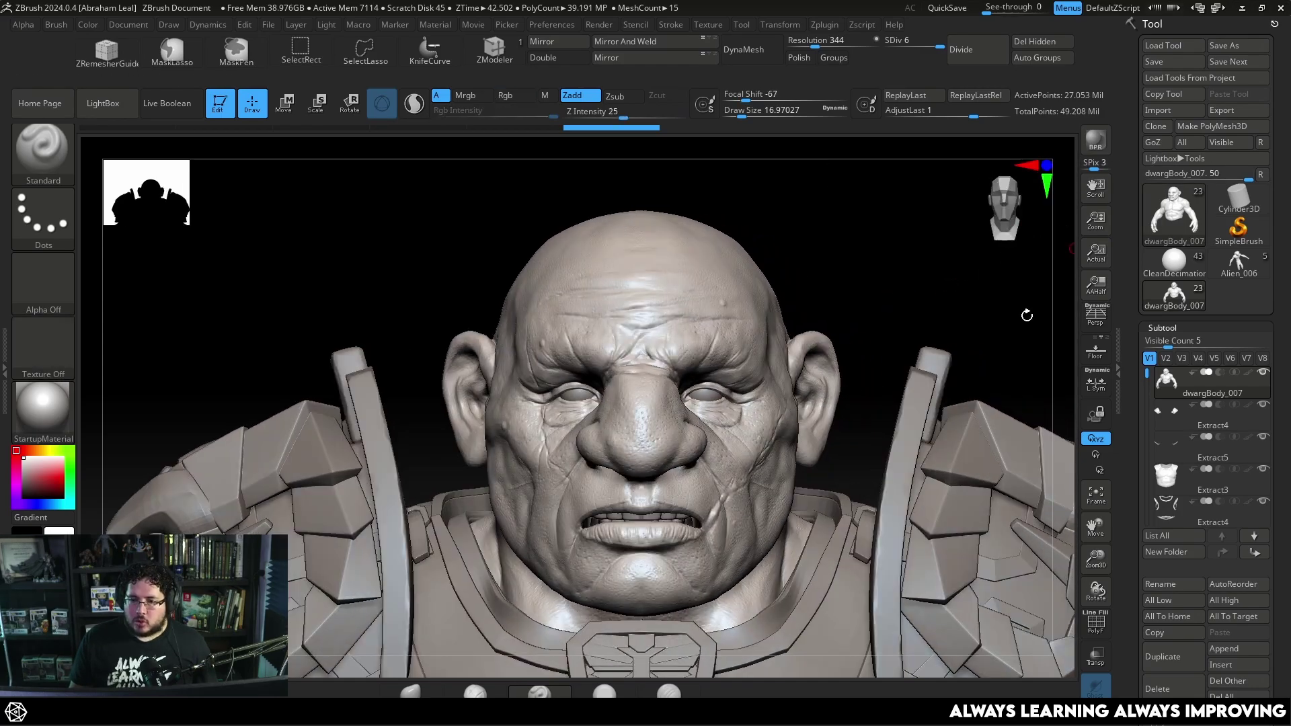
click(1156, 127)
mouse_move(875, 297)
mouse_down()
mouse_move(884, 364)
mouse_move(908, 369)
mouse_move(876, 375)
mouse_move(935, 386)
mouse_up()
key(shift+d)
key(d)
key(shift+d)
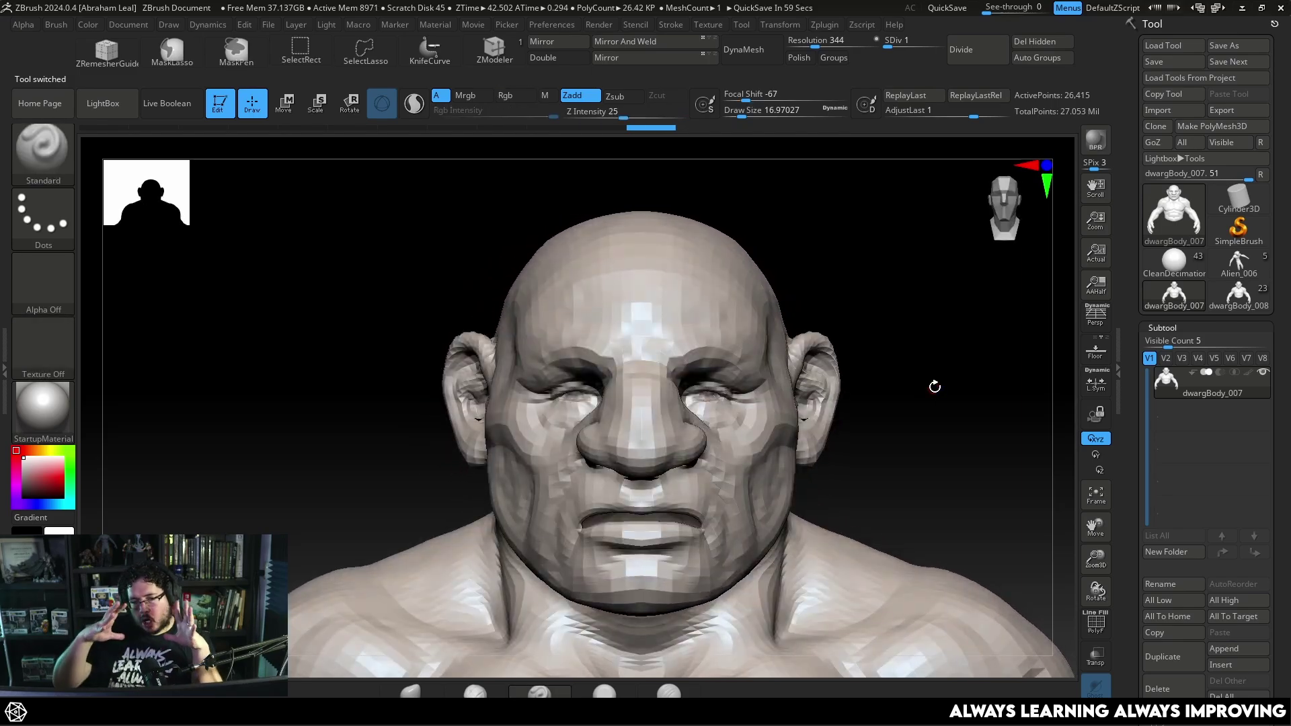
Convert the cloned body to a DynaMesh at resolution 344
drag(935, 387, 849, 440)
drag(835, 380, 896, 365)
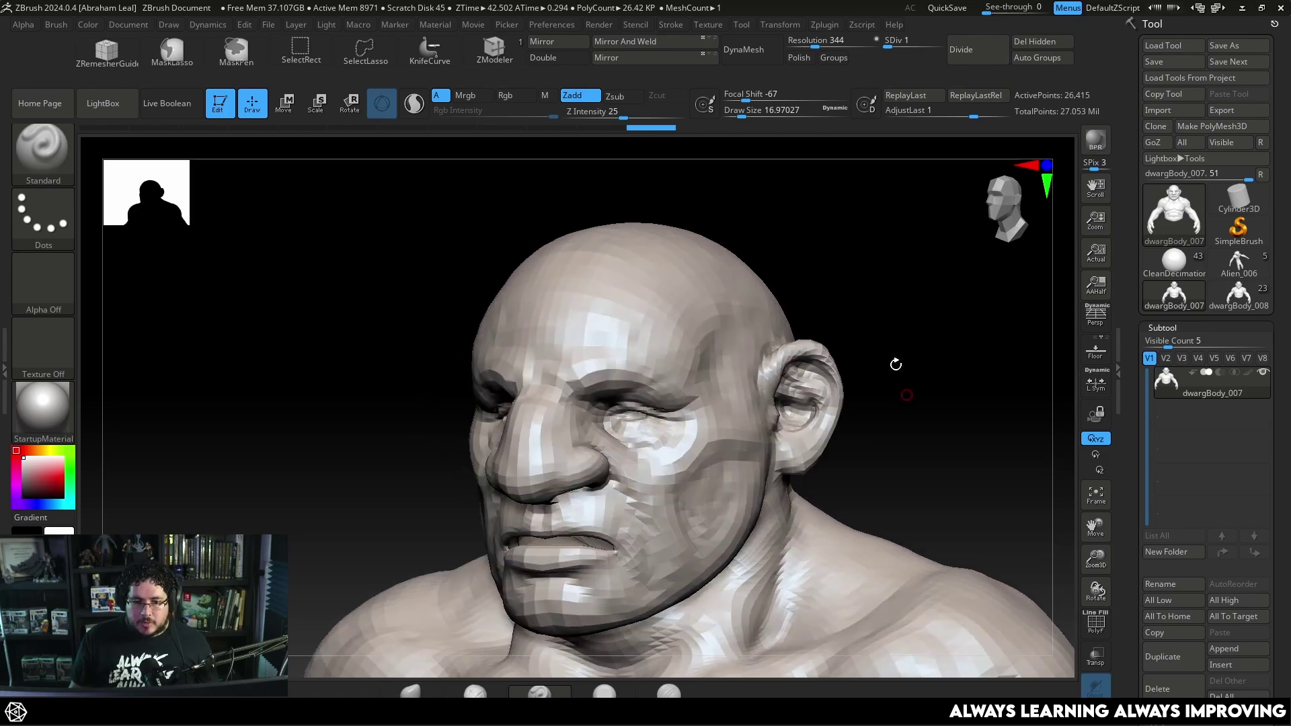
click(754, 50)
click(685, 78)
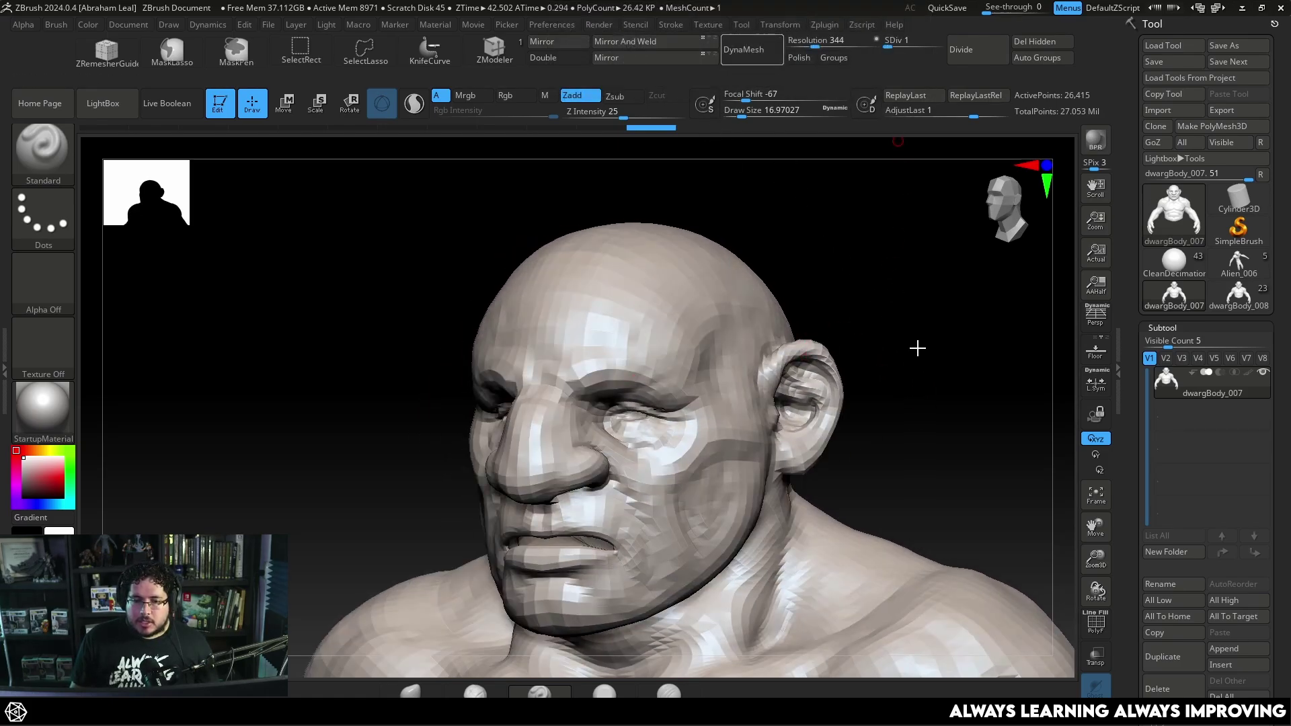
drag(942, 402, 922, 404)
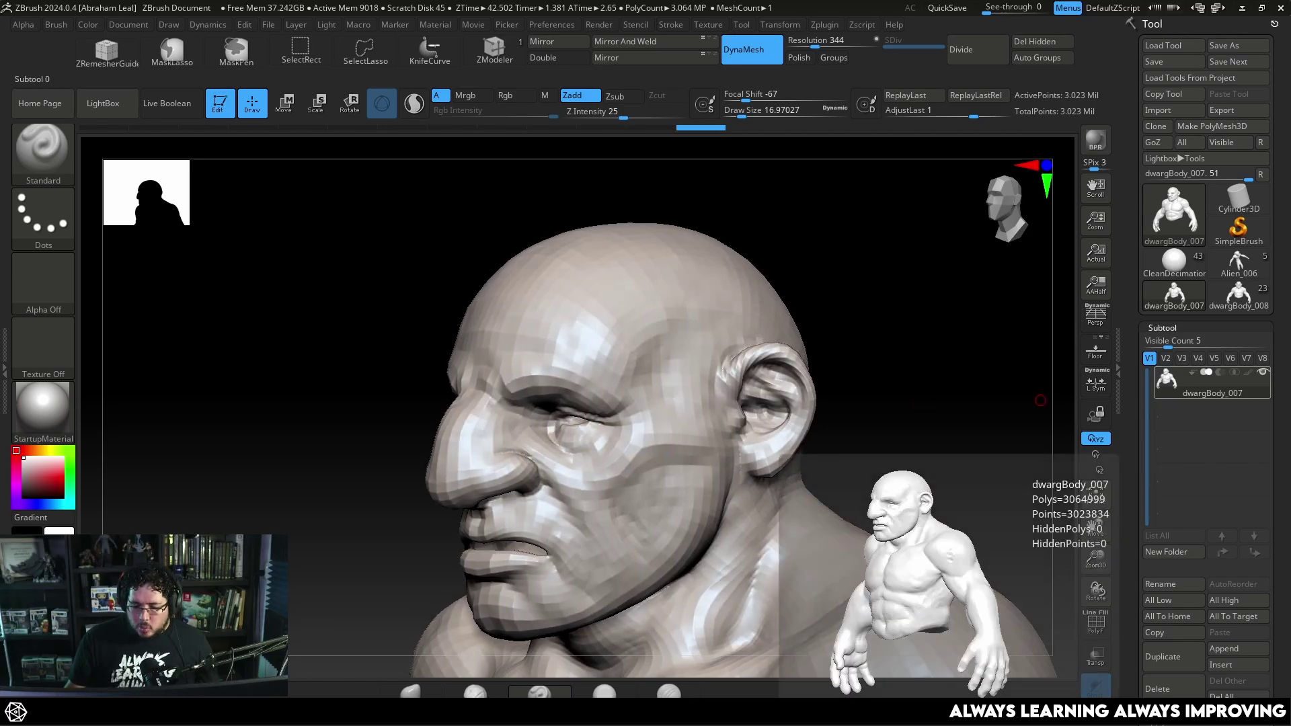
Fill in the ears with the ClayBuildup brush at a draw size of about 167 and smooth the buildup
drag(955, 350, 792, 337)
key(space)
drag(685, 405, 721, 381)
key(ctrl+z)
drag(852, 364, 704, 415)
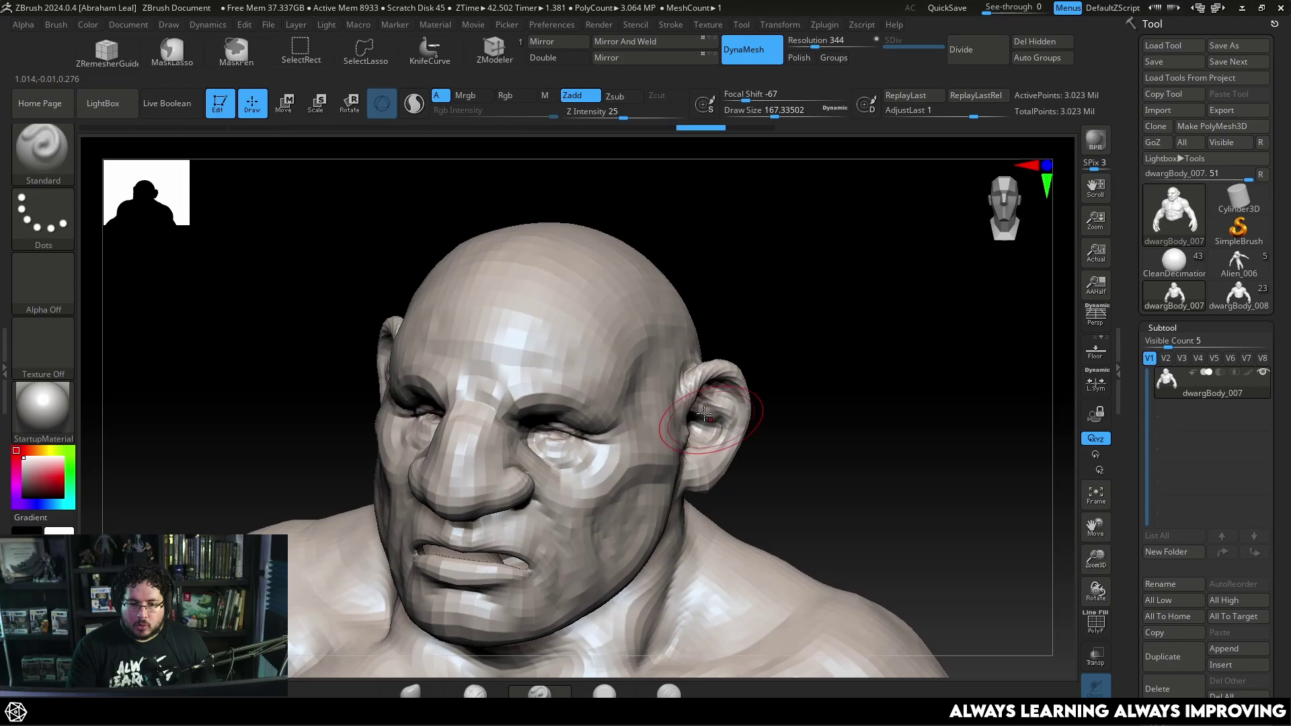
mouse_move(774, 388)
mouse_down()
mouse_move(697, 426)
mouse_move(714, 425)
mouse_move(703, 404)
mouse_up()
key(b)
key(c)
key(b)
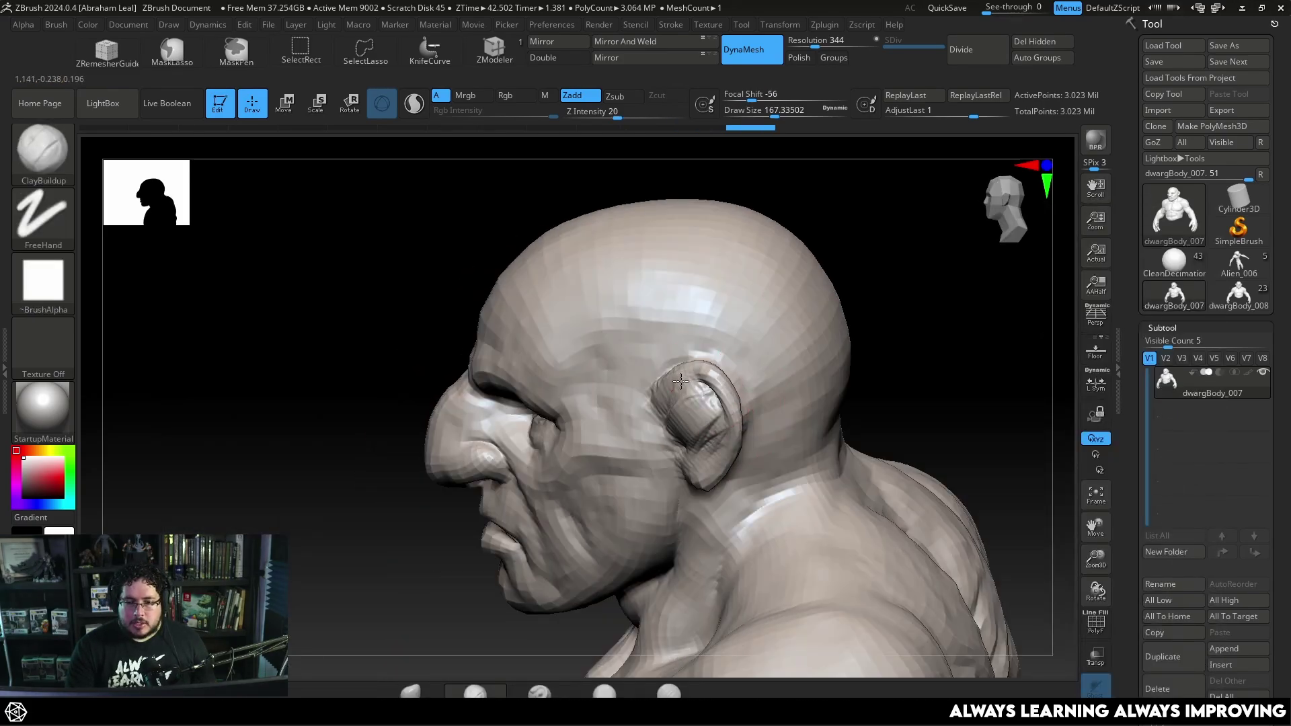
drag(863, 319, 754, 326)
mouse_move(735, 336)
mouse_down()
mouse_move(715, 351)
mouse_move(733, 396)
mouse_move(765, 403)
mouse_move(760, 428)
mouse_up()
right_drag(761, 427, 828, 450)
mouse_move(758, 439)
mouse_down()
mouse_move(735, 493)
mouse_move(703, 414)
mouse_up()
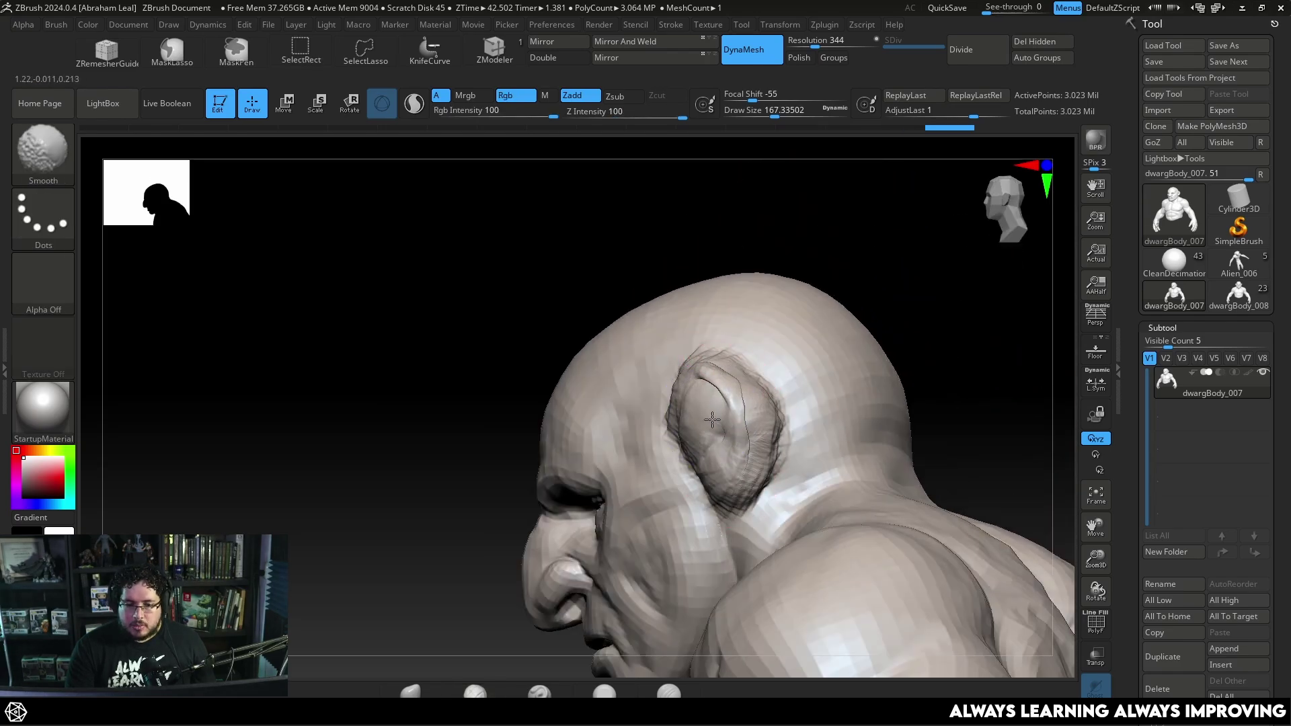
Flatten the filled ears with the TrimDynamic brush and check their silhouette from the front
key(b)
key(t)
key(d)
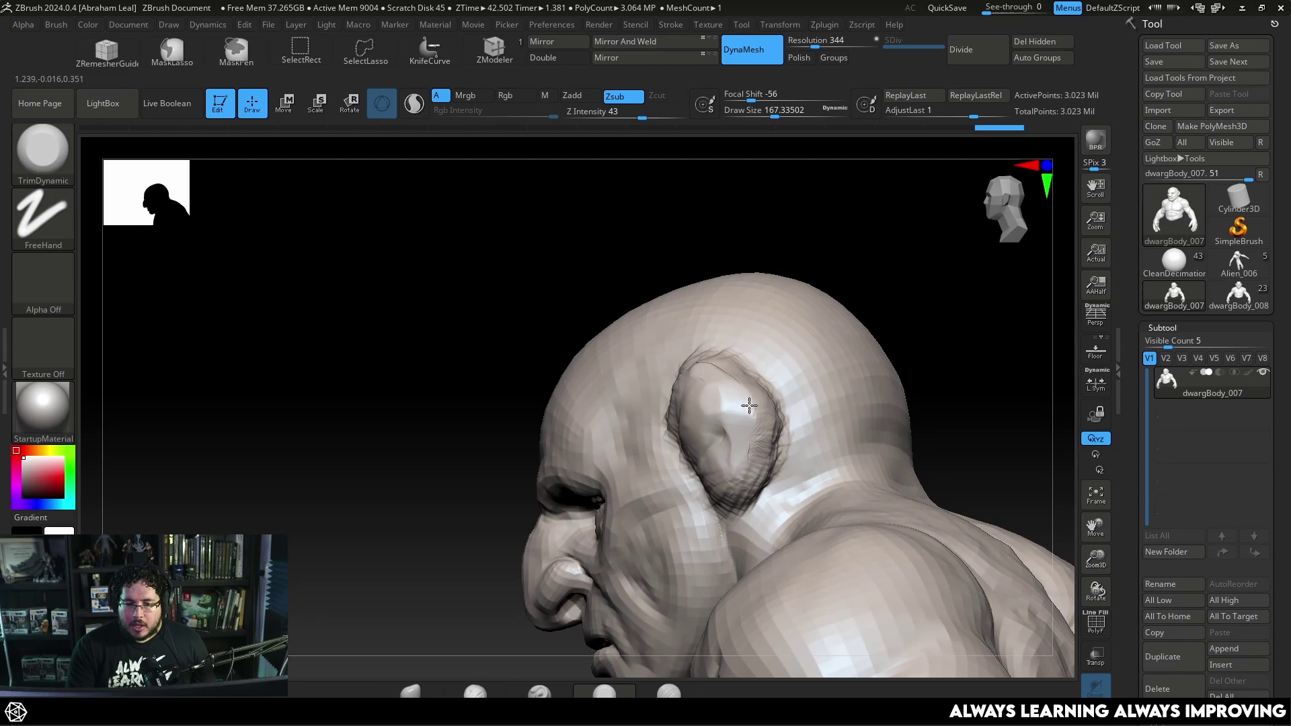
drag(749, 405, 720, 386)
right_drag(720, 386, 694, 415)
shift+drag(748, 386, 845, 404)
alt+drag(437, 327, 506, 295)
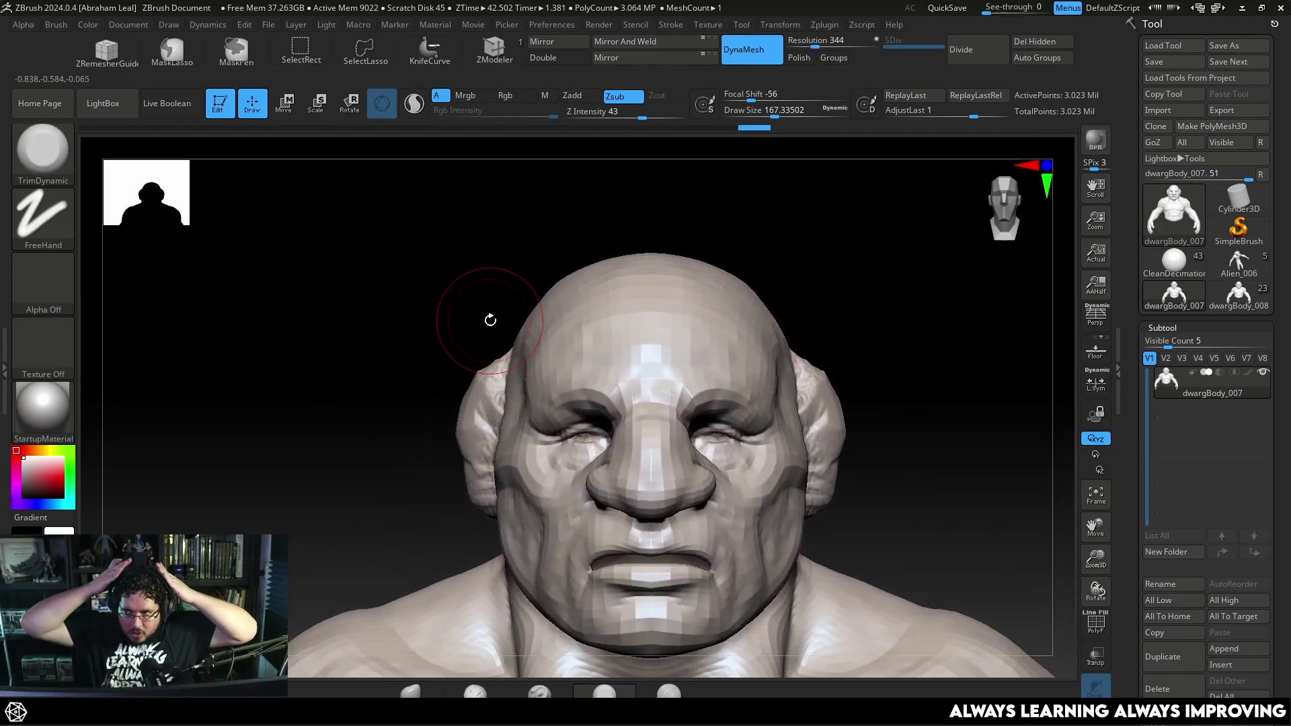
Enlarge the TrimDynamic brush to about 234 and flatten the ear bulges closer to the head
mouse_move(916, 352)
mouse_down()
mouse_move(819, 395)
mouse_move(840, 395)
mouse_move(834, 410)
mouse_up()
key(space)
mouse_move(822, 425)
mouse_down()
mouse_move(849, 452)
mouse_move(832, 417)
mouse_move(857, 468)
mouse_move(862, 393)
mouse_up()
mouse_move(974, 386)
mouse_down()
mouse_move(895, 401)
mouse_move(853, 372)
mouse_move(824, 423)
mouse_up()
shift+drag(850, 364, 914, 417)
right_drag(760, 331, 692, 288)
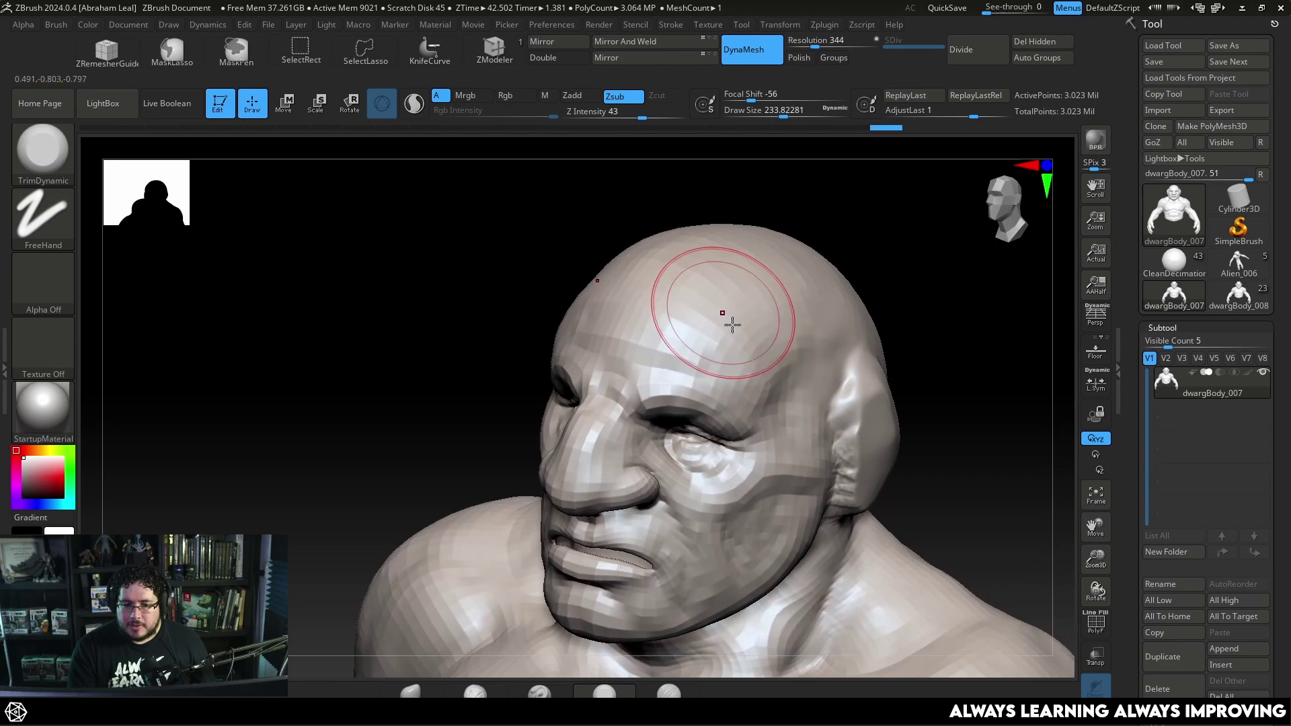
shift+right_drag(735, 340, 908, 292)
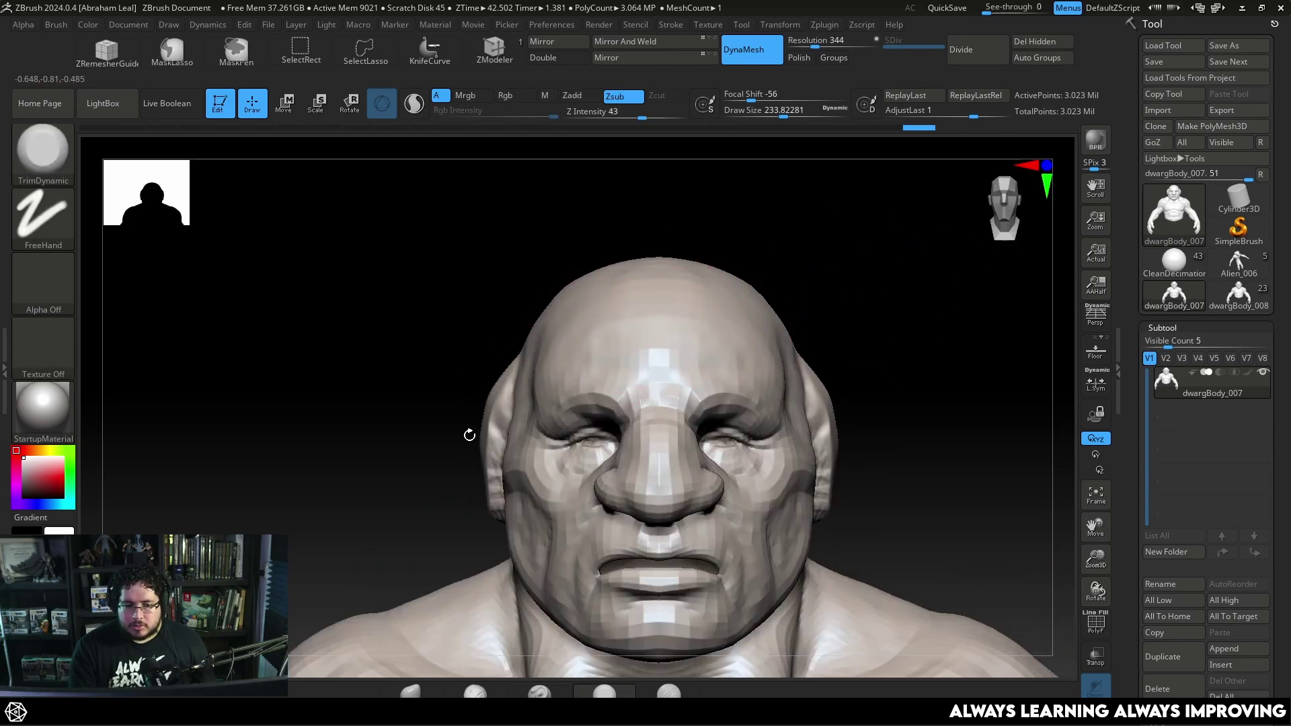
In profile view, mask a hood shape over the scalp, back of the head, neck and upper shoulders using MaskLasso
right_drag(470, 435, 473, 409)
ctrl+right_drag(825, 319, 783, 318)
right_drag(783, 317, 931, 367)
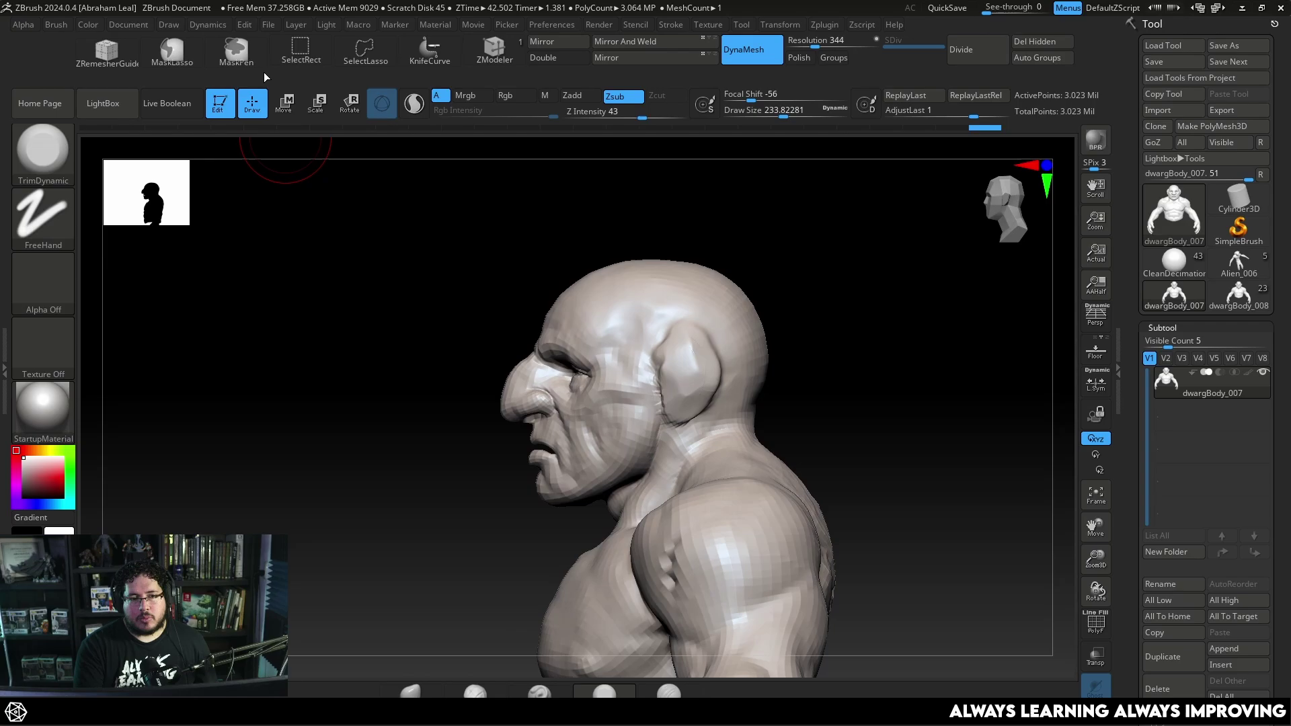
click(190, 62)
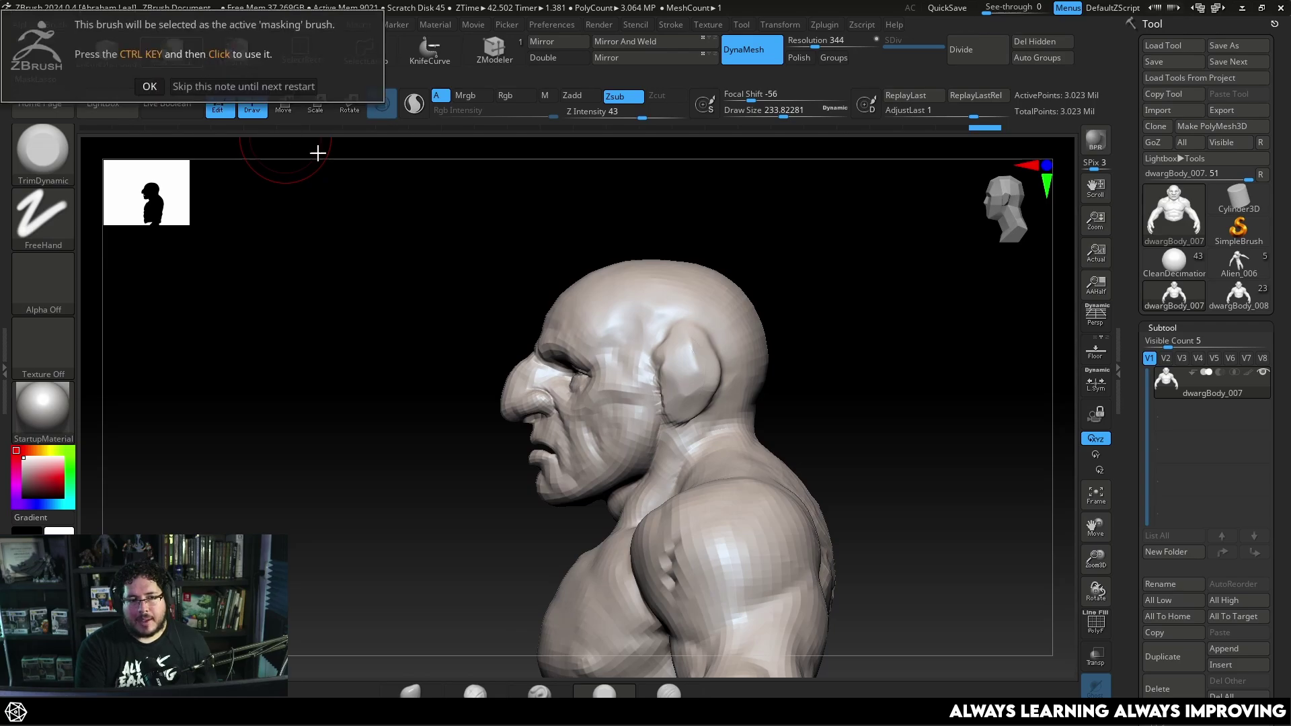
click(152, 86)
key(space)
key(ctrl)
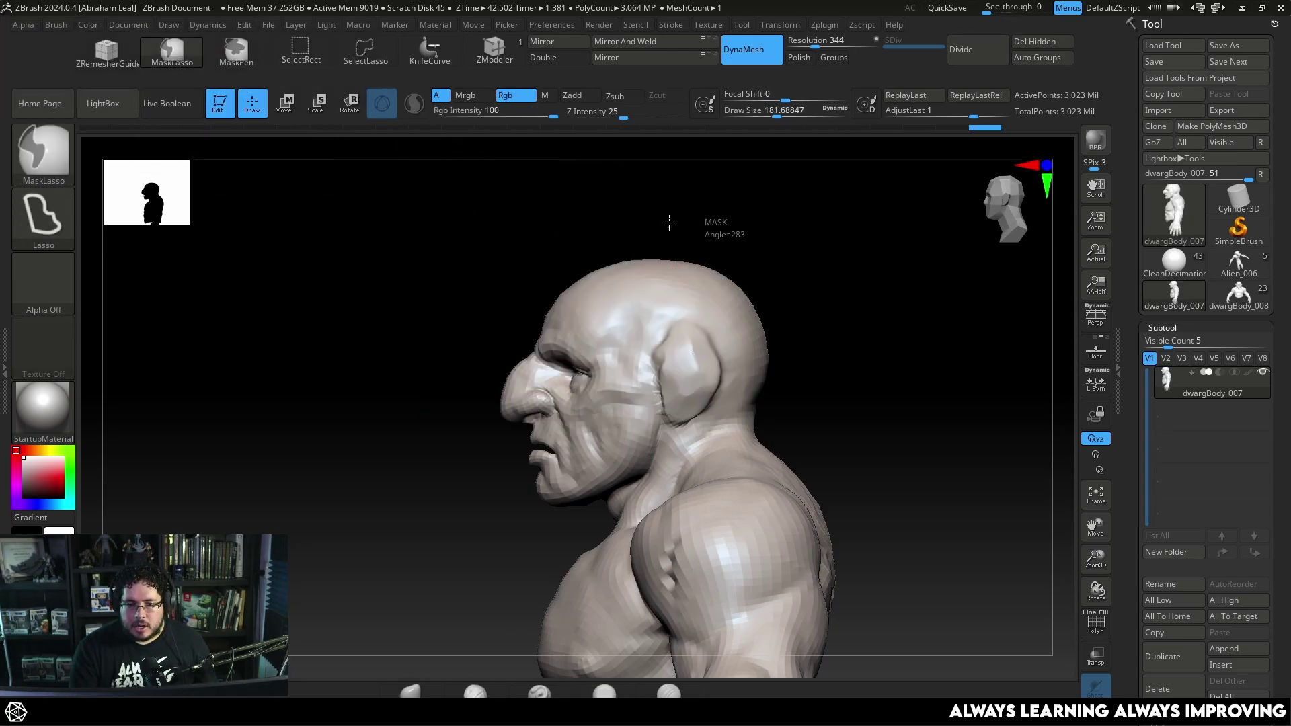
mouse_move(576, 311)
ctrl+mouse_down()
mouse_move(625, 352)
mouse_move(633, 422)
ctrl+mouse_up()
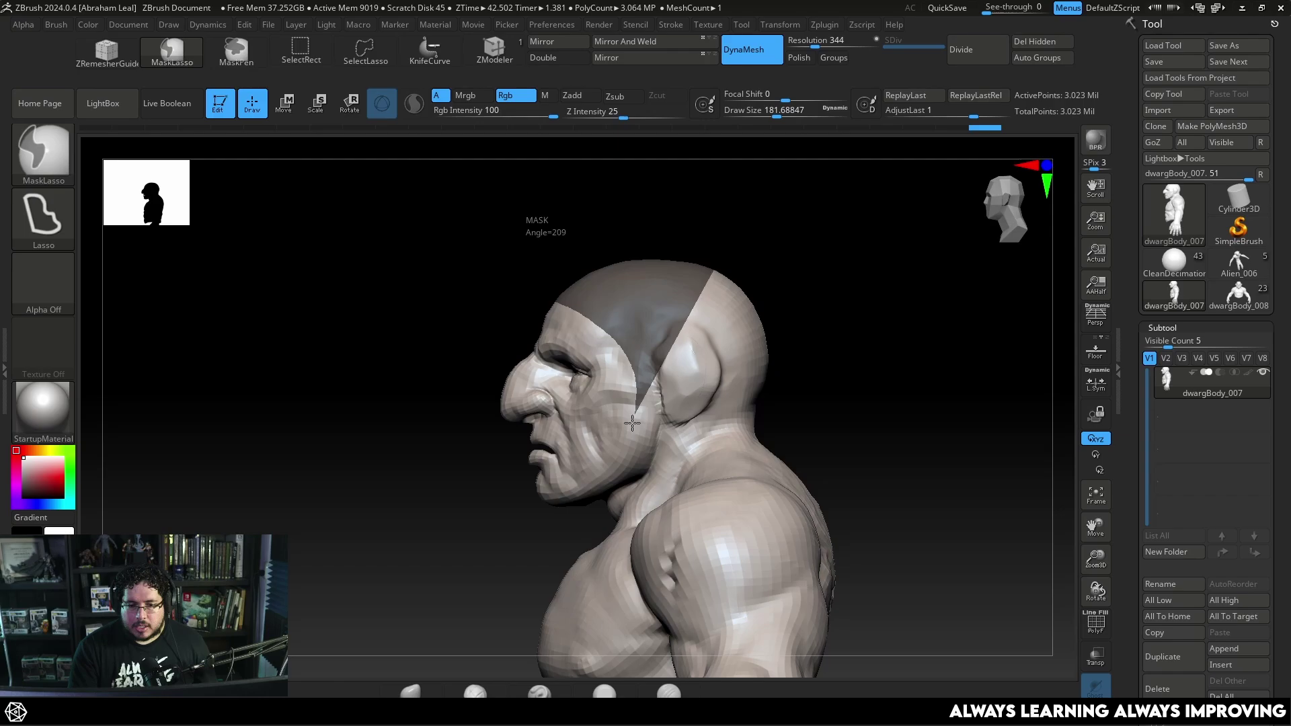
mouse_move(568, 544)
ctrl+mouse_down()
mouse_move(628, 579)
mouse_move(767, 498)
mouse_move(888, 386)
mouse_move(881, 368)
mouse_move(942, 337)
mouse_move(784, 384)
mouse_move(816, 329)
ctrl+mouse_up()
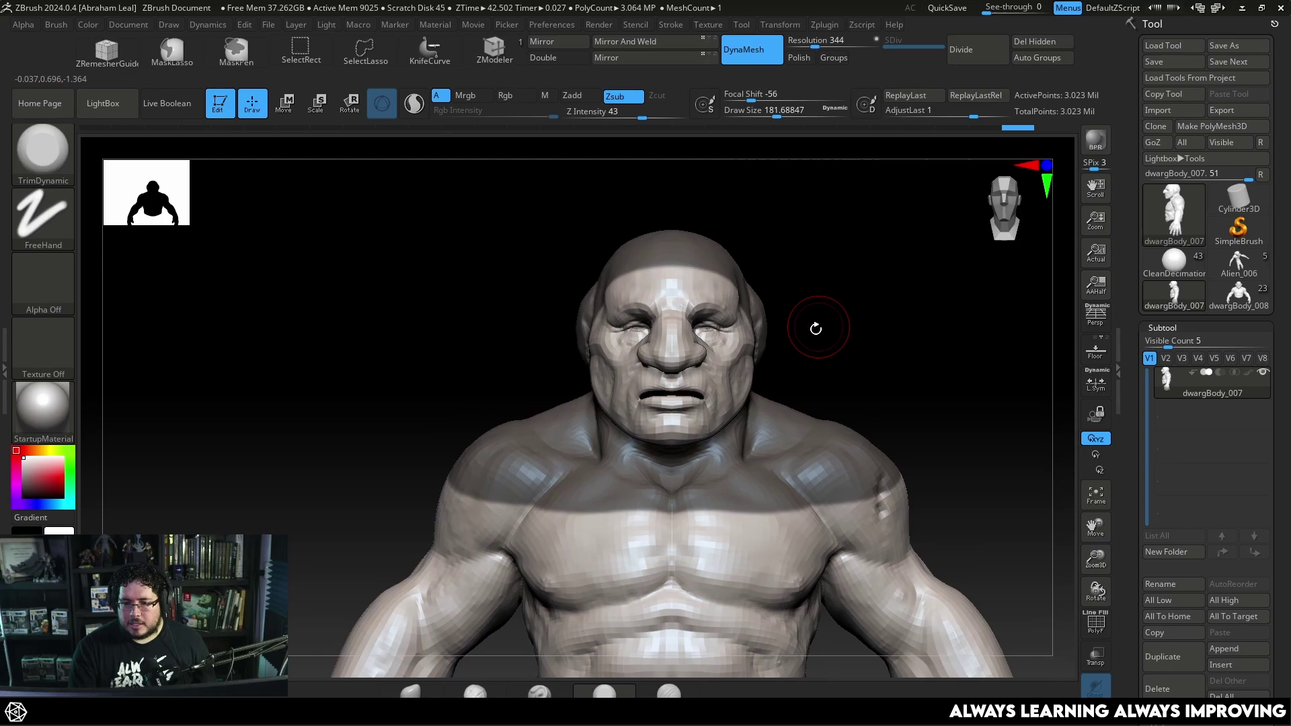
Extract the masked area as a new subtool with thickness 0 and smoothing 5, and accept the result
scroll(1240, 425, down, 5)
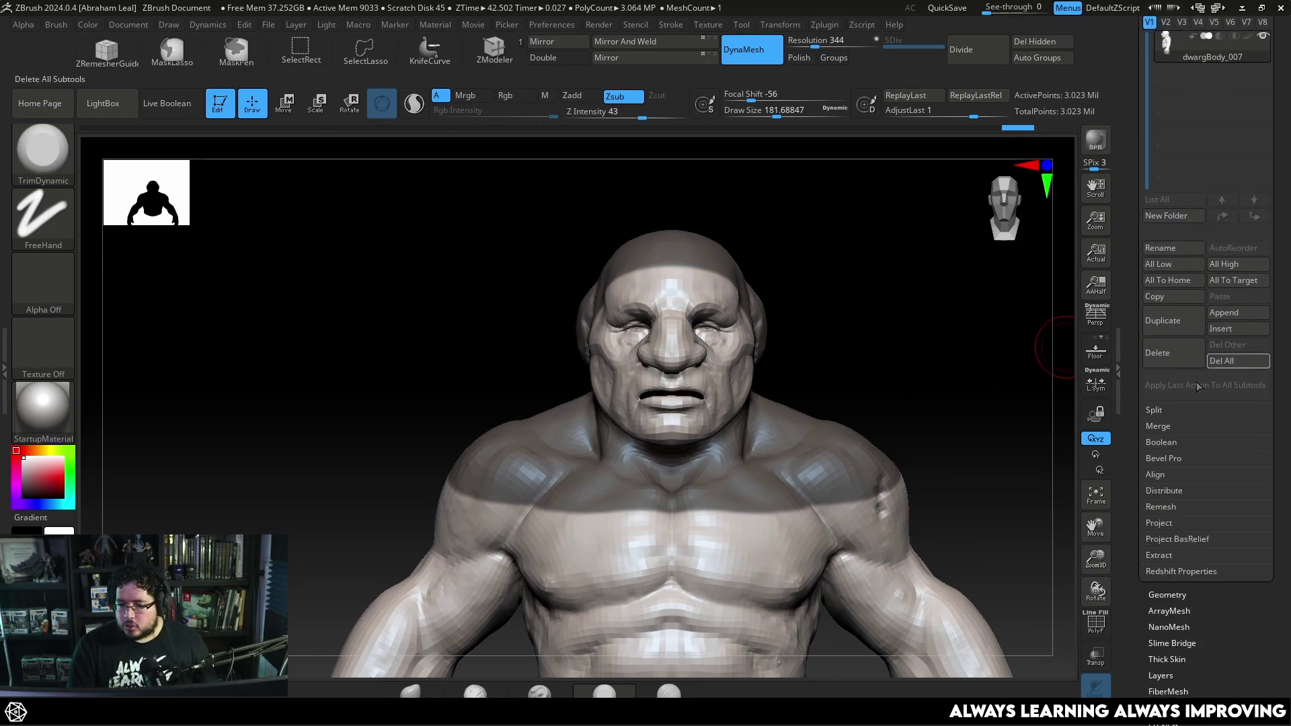
click(1161, 557)
scroll(1235, 346, down, 3)
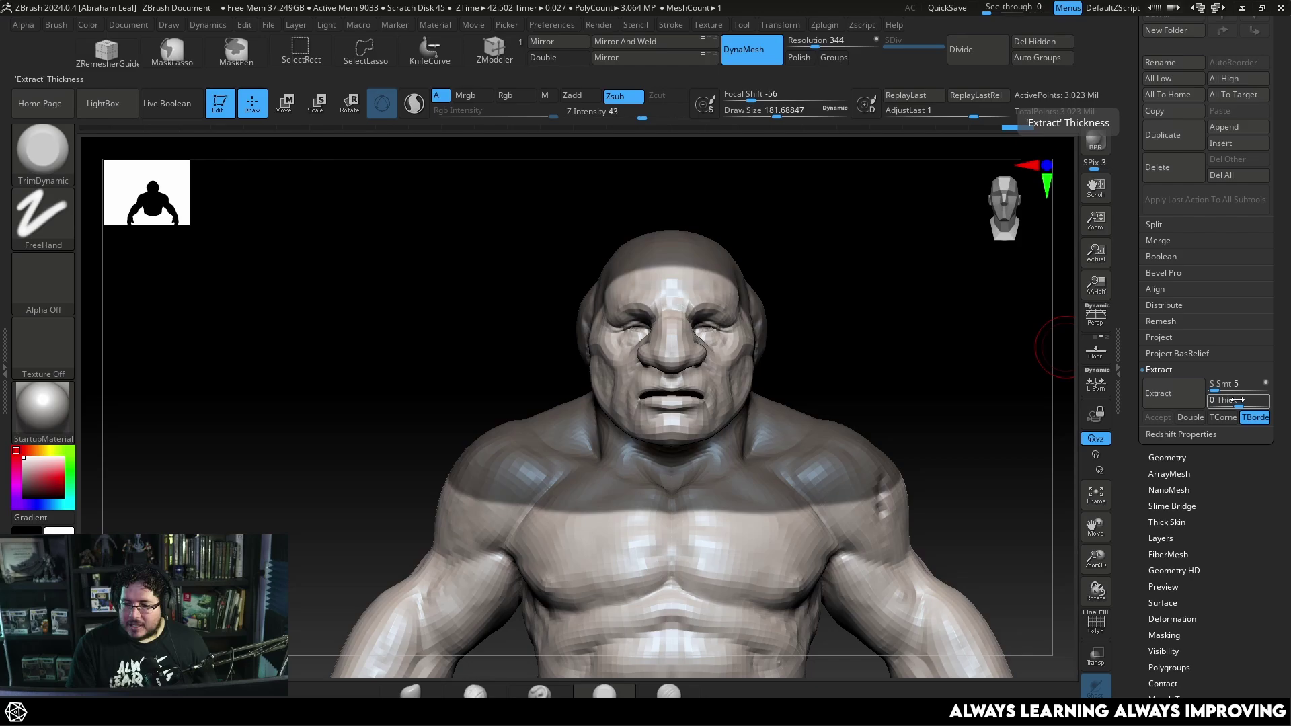
click(1159, 418)
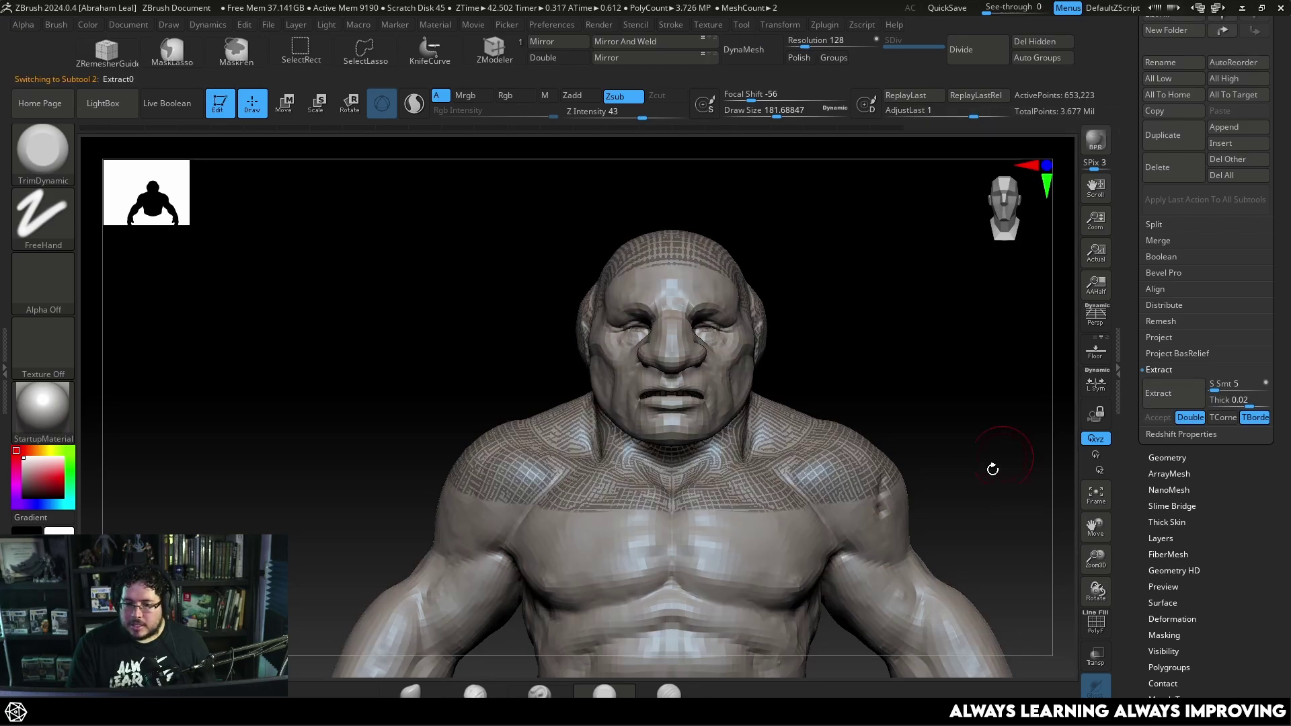
Isolate the extracted hood in Solo mode and clear its mask
click(1095, 714)
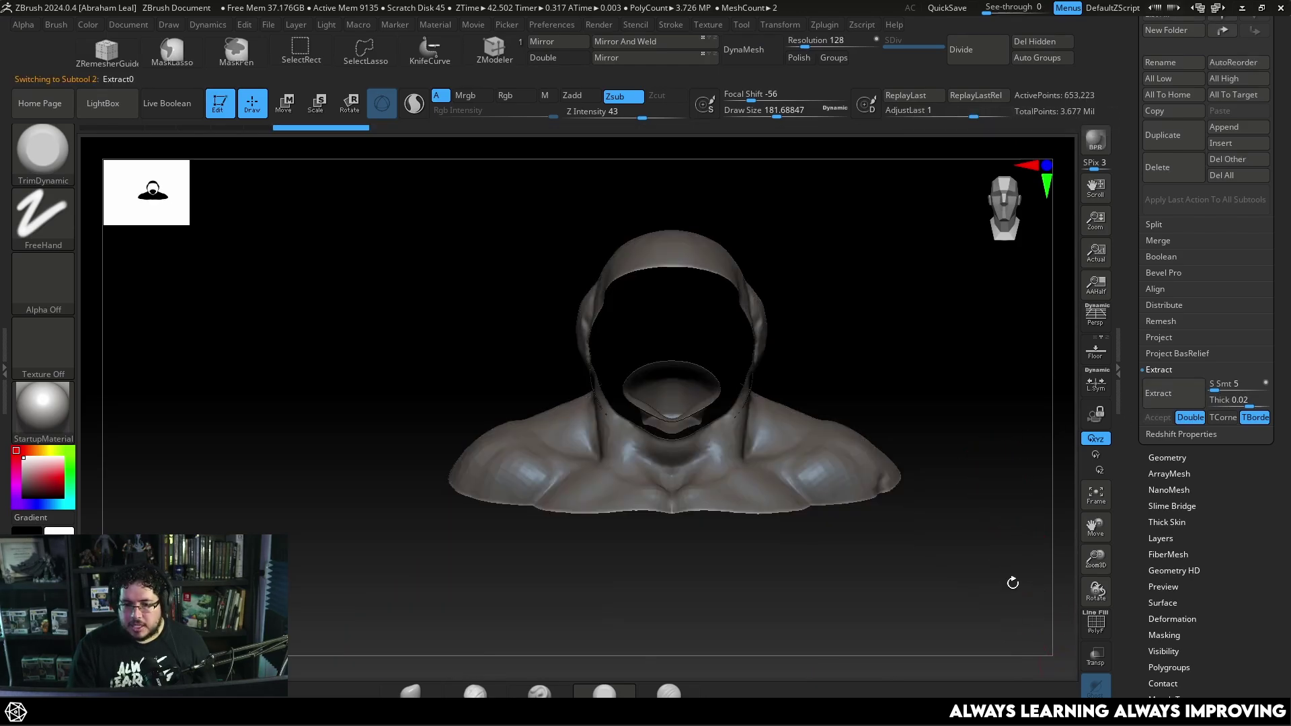
drag(965, 478, 990, 401)
ctrl+click(969, 412)
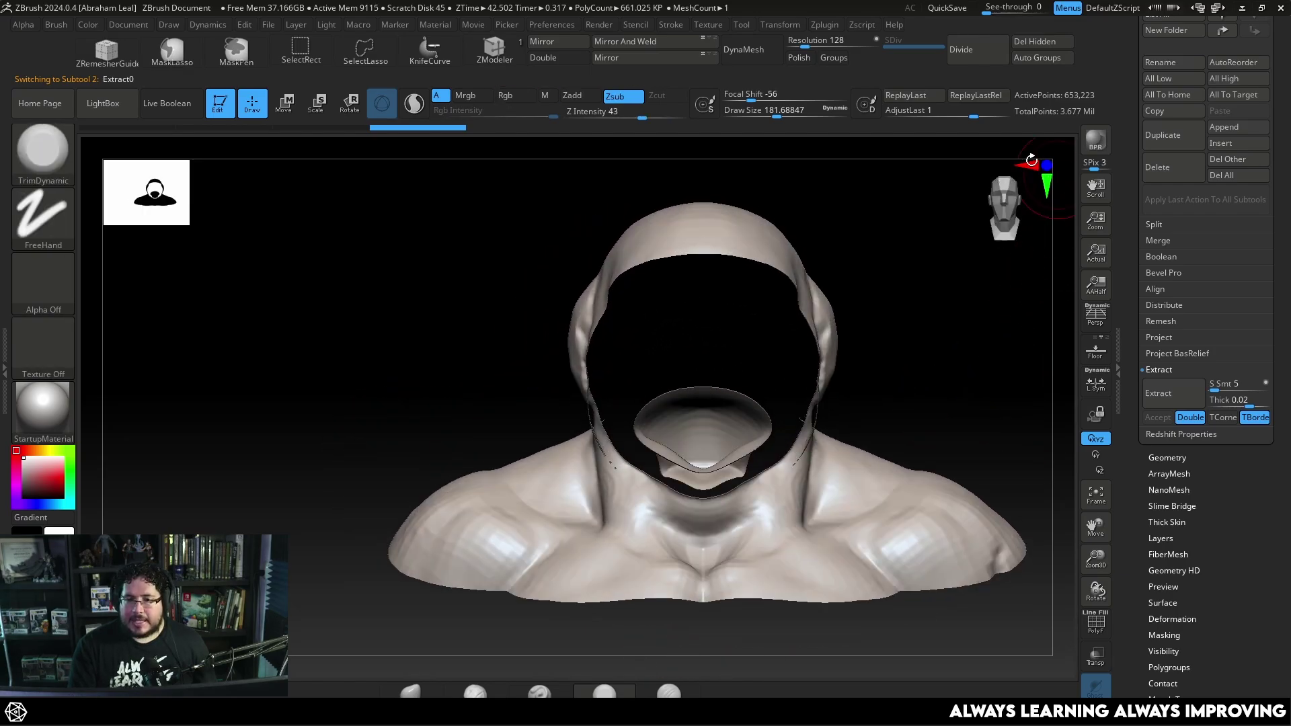
Auto-group the hood mesh, hide the stray piece under the chin and delete the hidden geometry
click(1027, 59)
drag(924, 275, 955, 285)
ctrl+shift+click(684, 426)
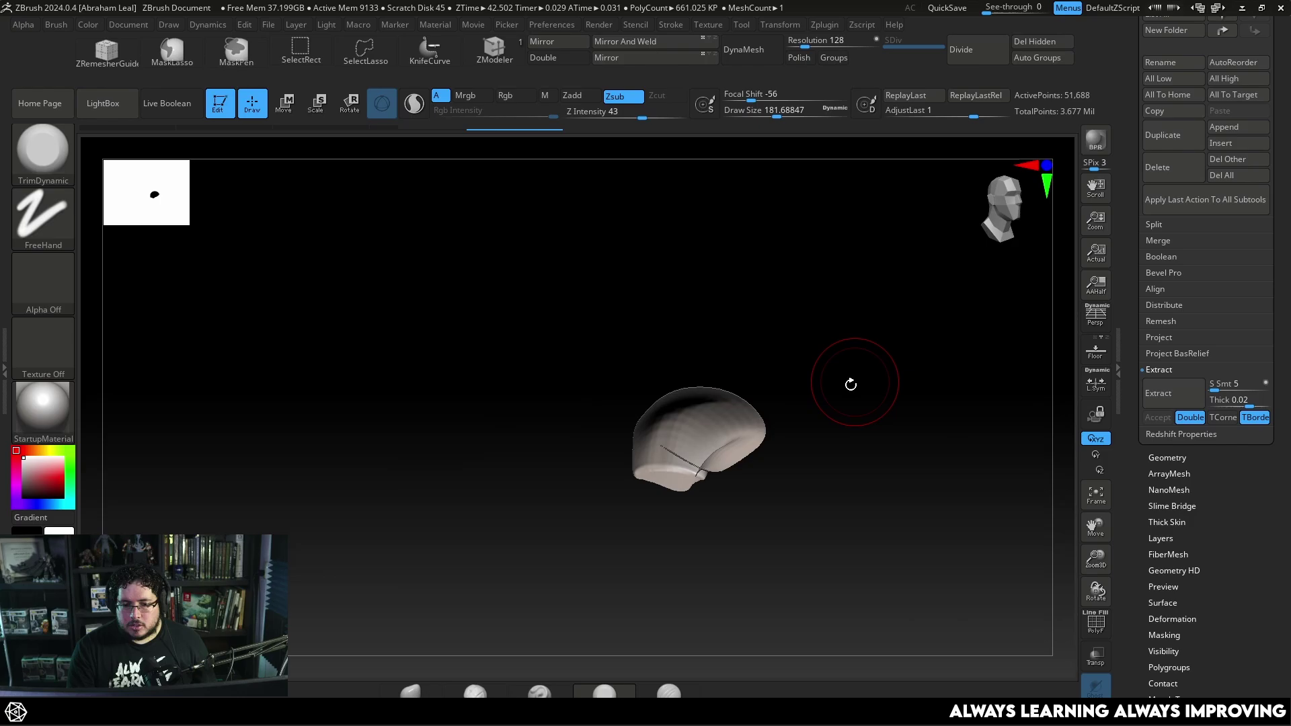
ctrl+shift+click(851, 384)
click(1048, 42)
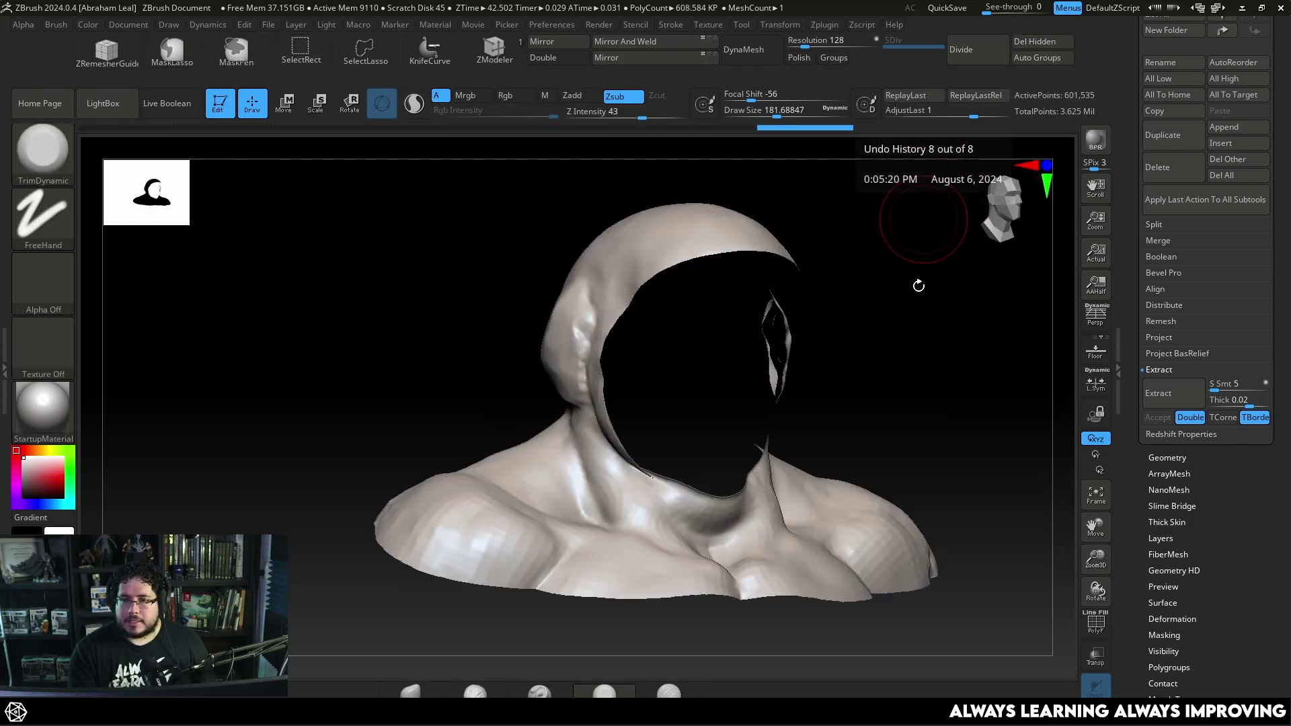
Turn on double-sided display for the hood and inspect it from the front and side
shift+drag(916, 280, 756, 288)
scroll(1239, 324, down, 10)
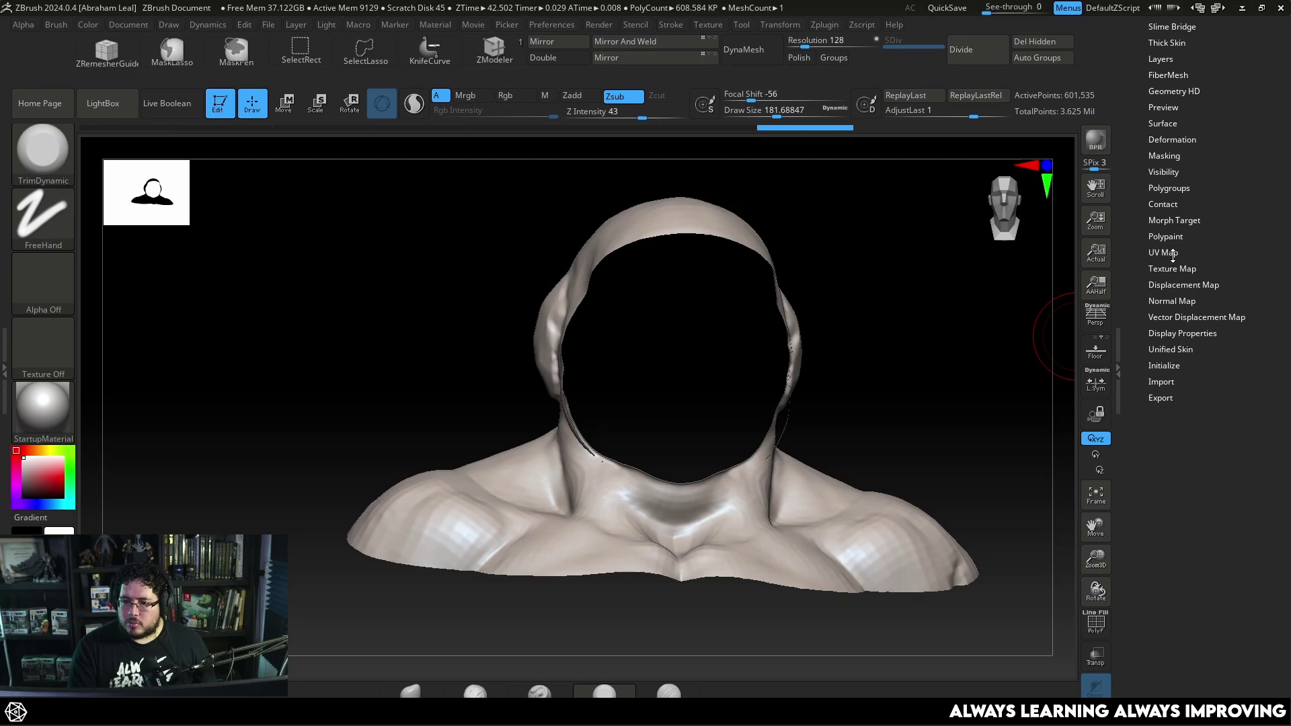
click(1174, 333)
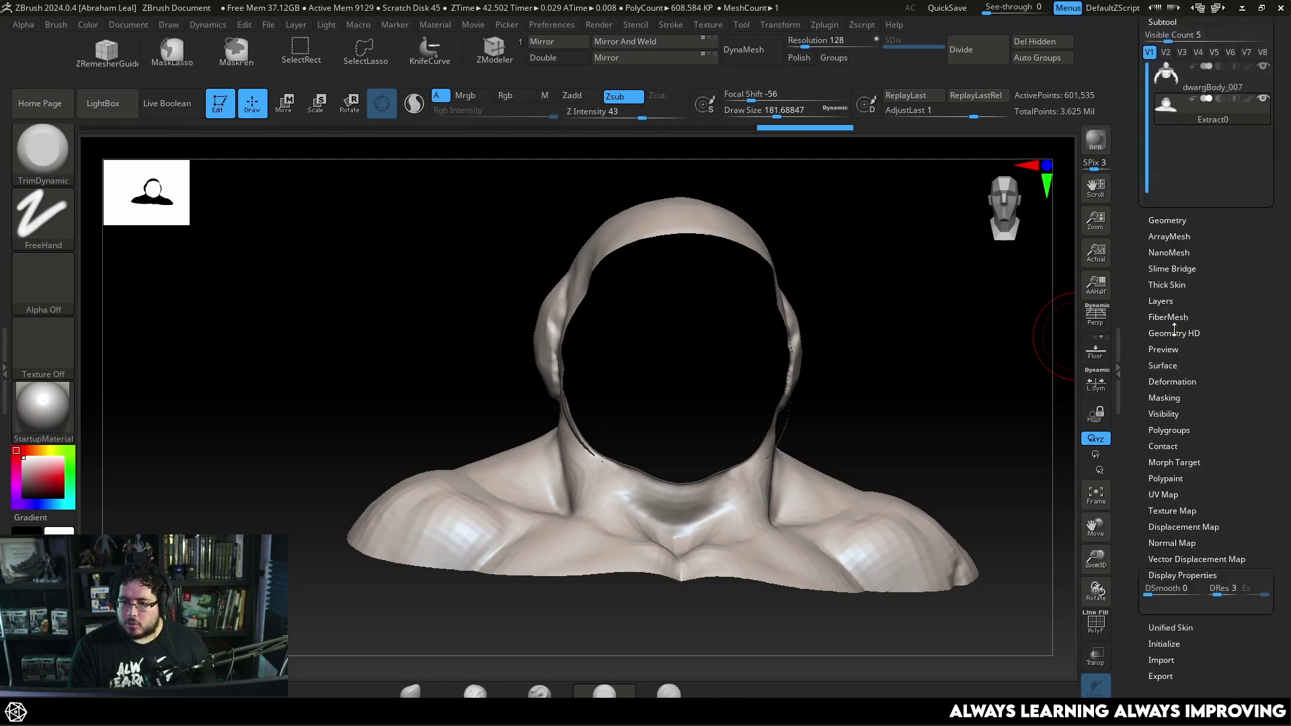
click(1177, 441)
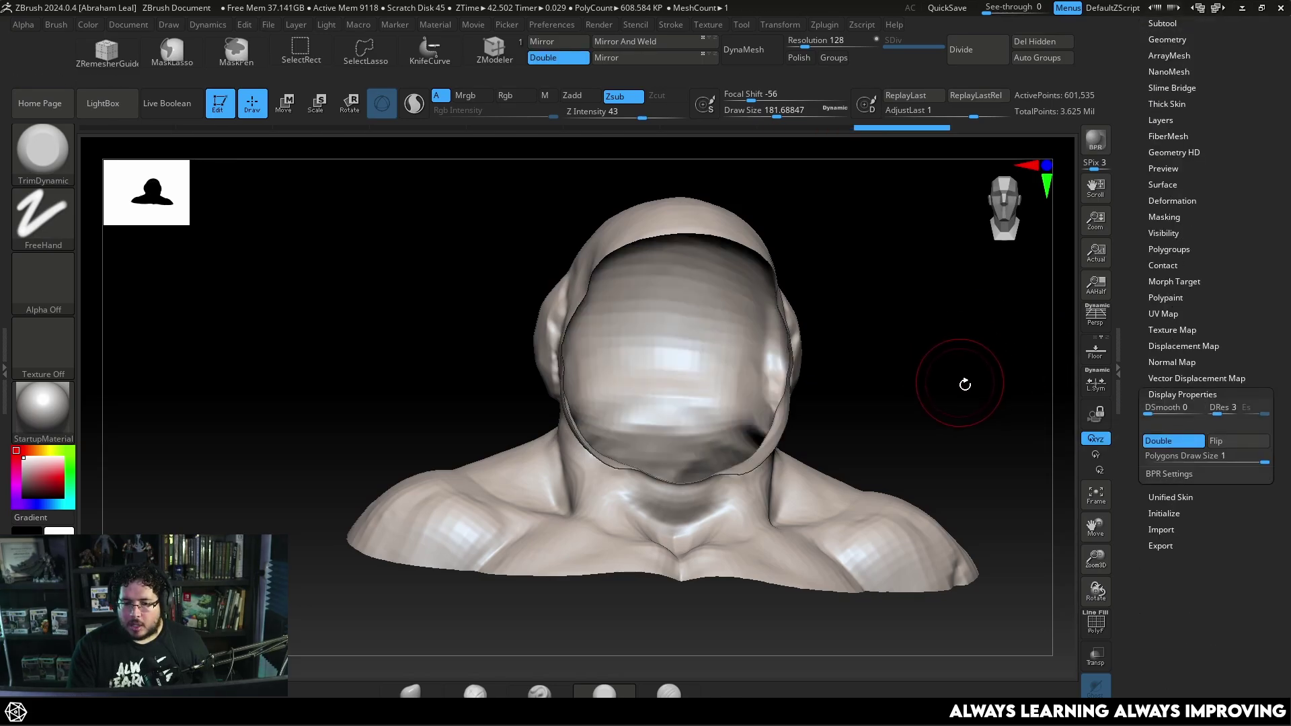
drag(966, 374, 915, 360)
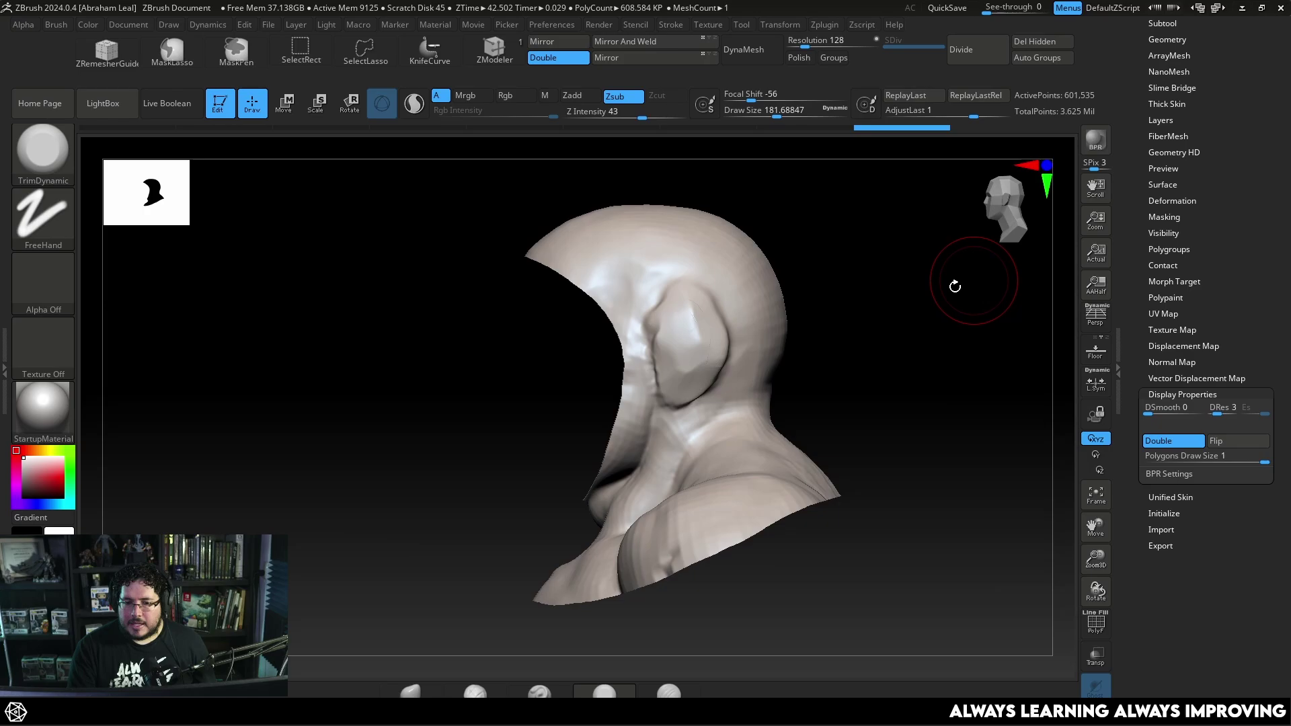
drag(955, 287, 1052, 273)
Remesh the hood with ZRemesher at a target polygons count of 5 and show its polyframe
scroll(1181, 149, up, 3)
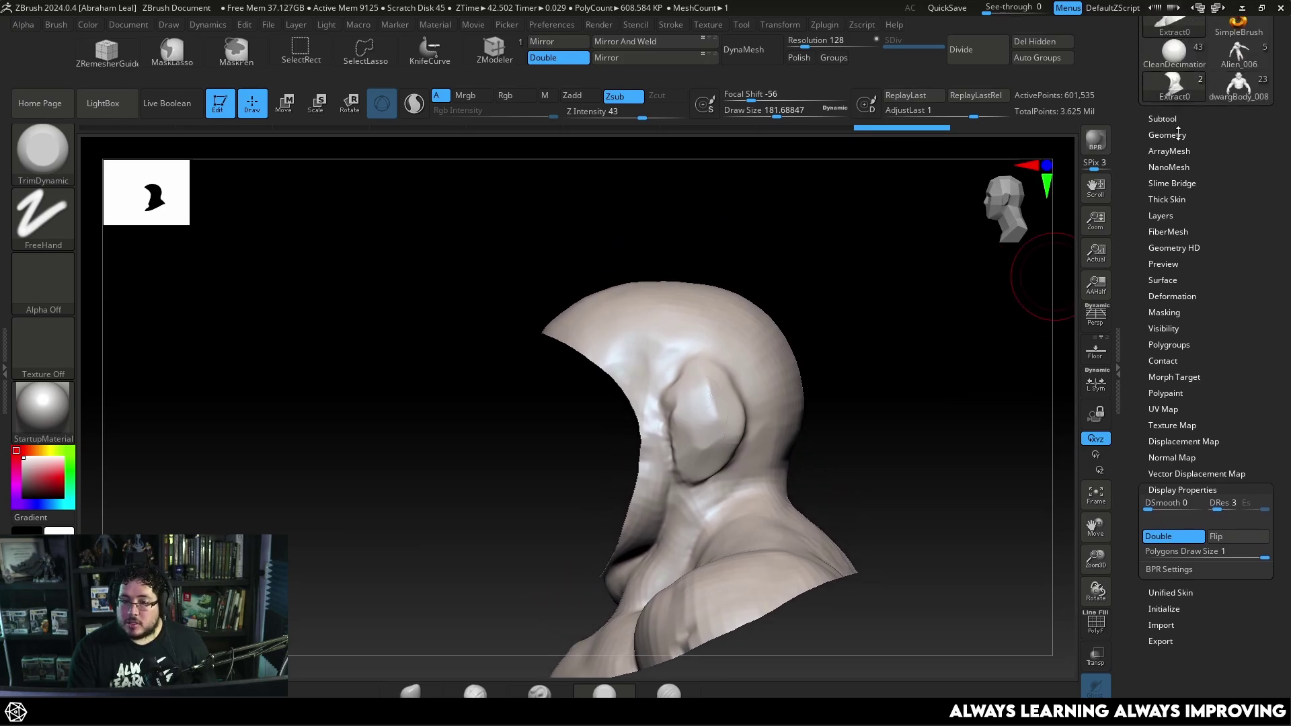
click(1167, 134)
click(1168, 407)
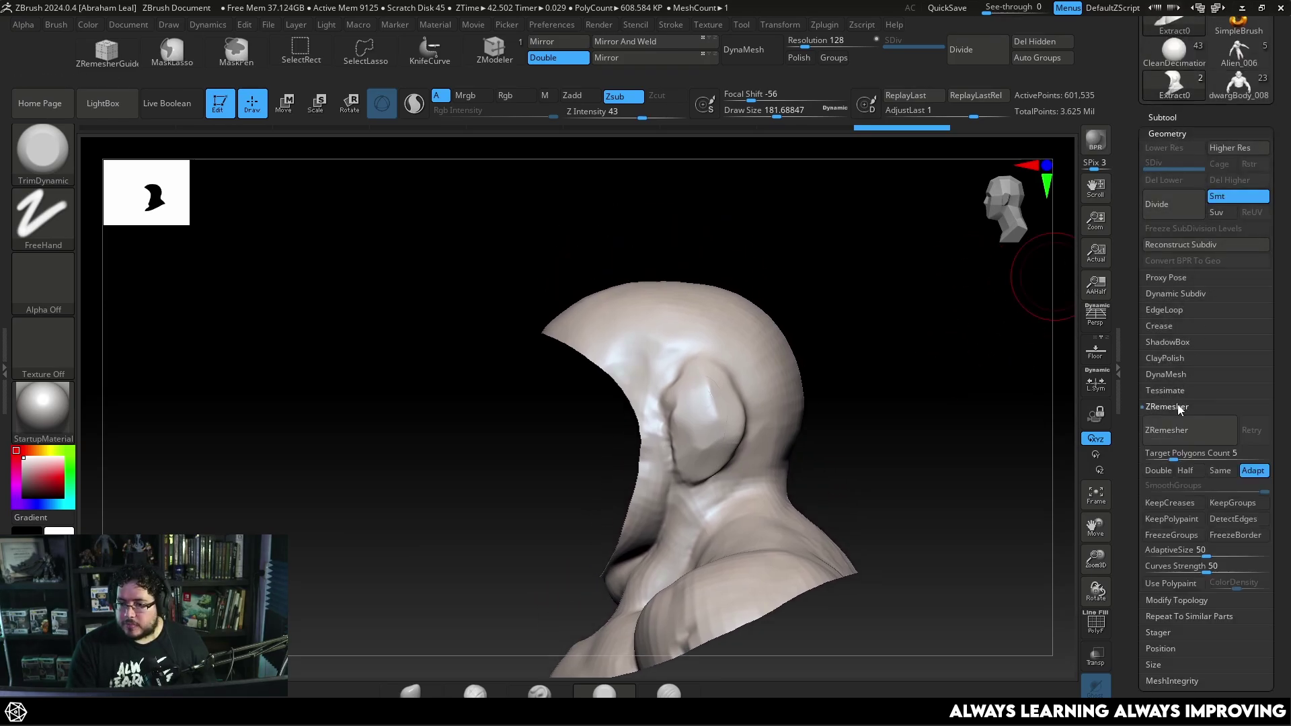
click(1210, 429)
scroll(1204, 471, down, 3)
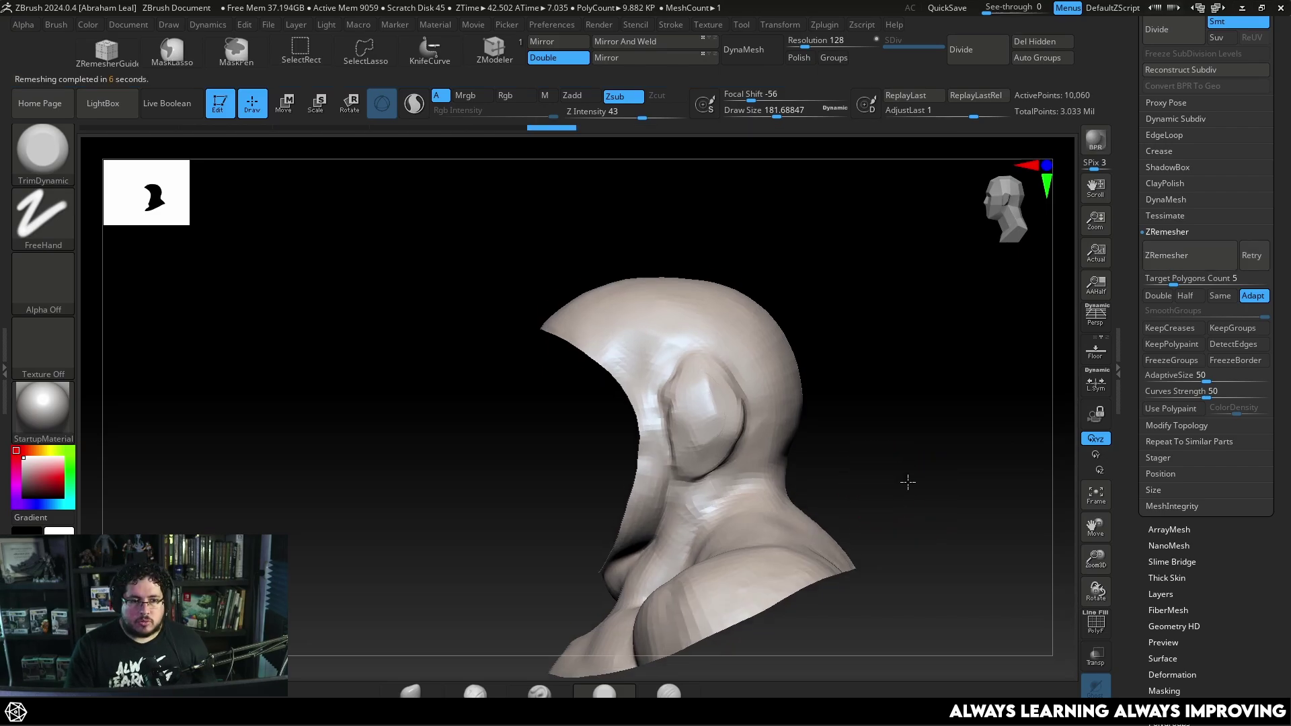
click(1101, 624)
mouse_move(874, 471)
mouse_down()
mouse_move(948, 473)
mouse_move(821, 357)
mouse_up()
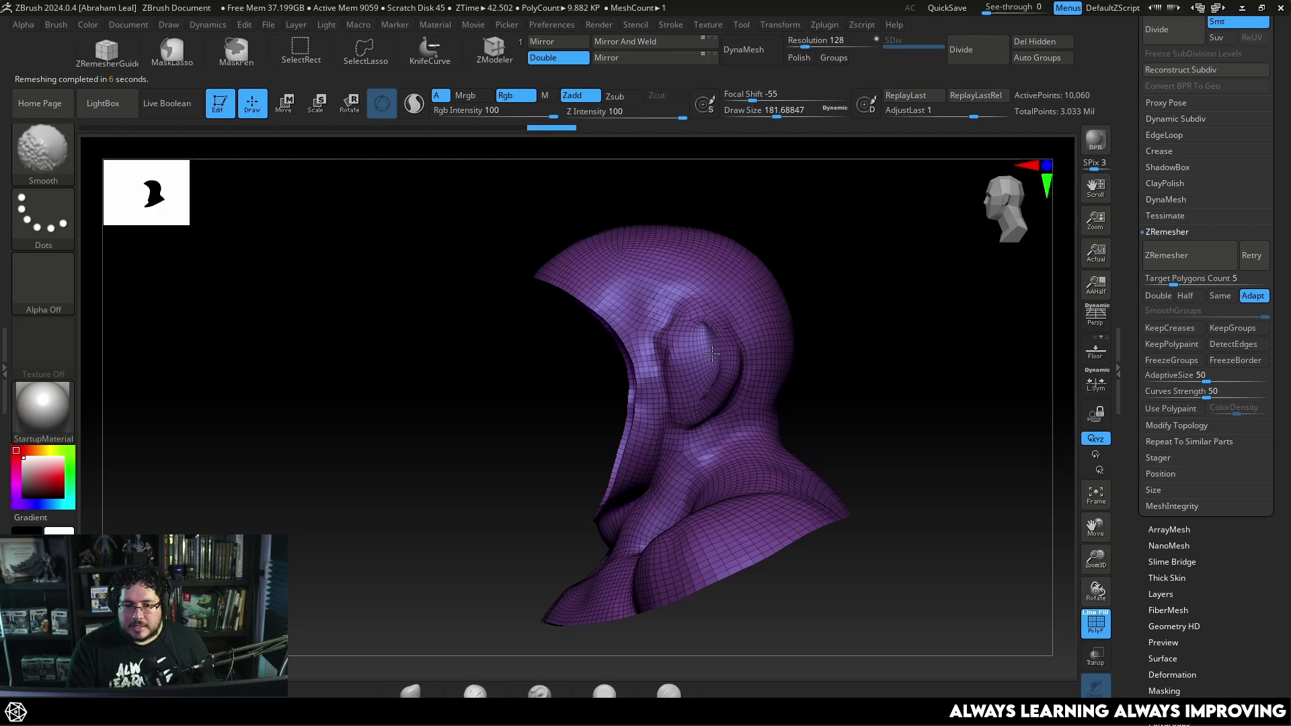
Inspect the hood's topology from the front and side, and remesh it again with ZRemesher at a target polygons count of 5
drag(822, 355, 624, 536)
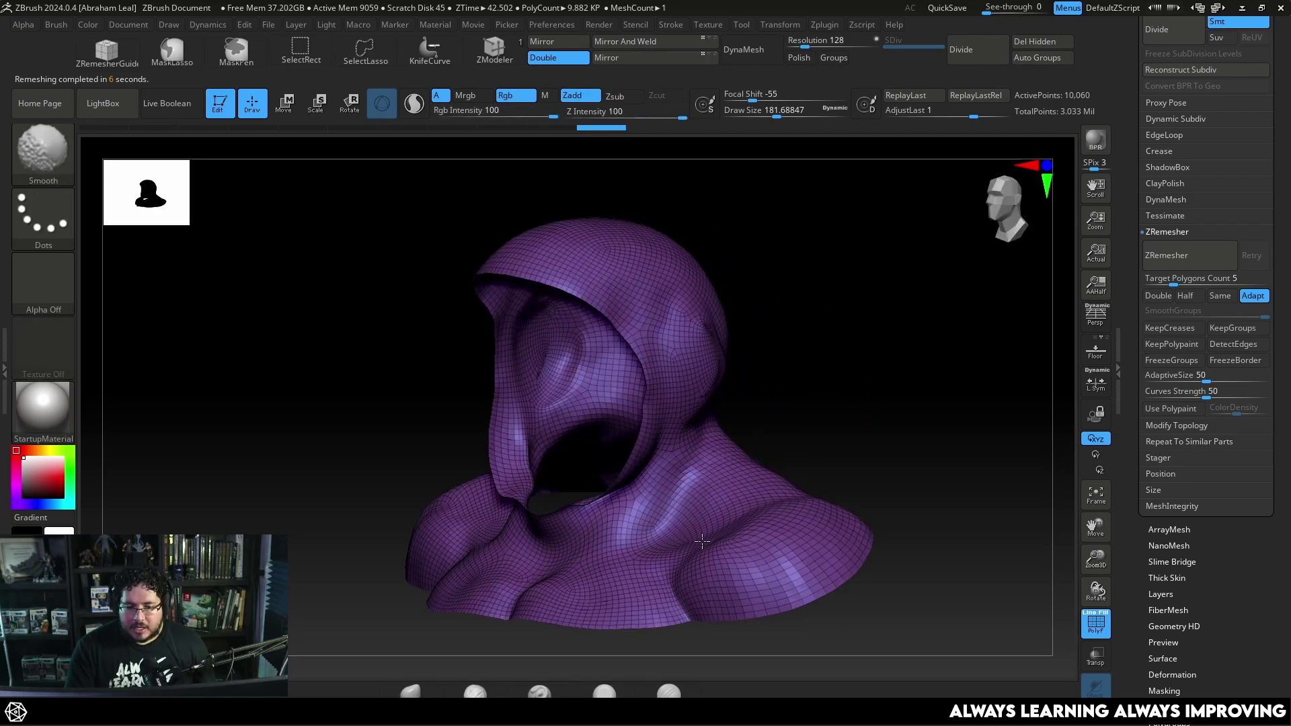
drag(754, 458, 849, 427)
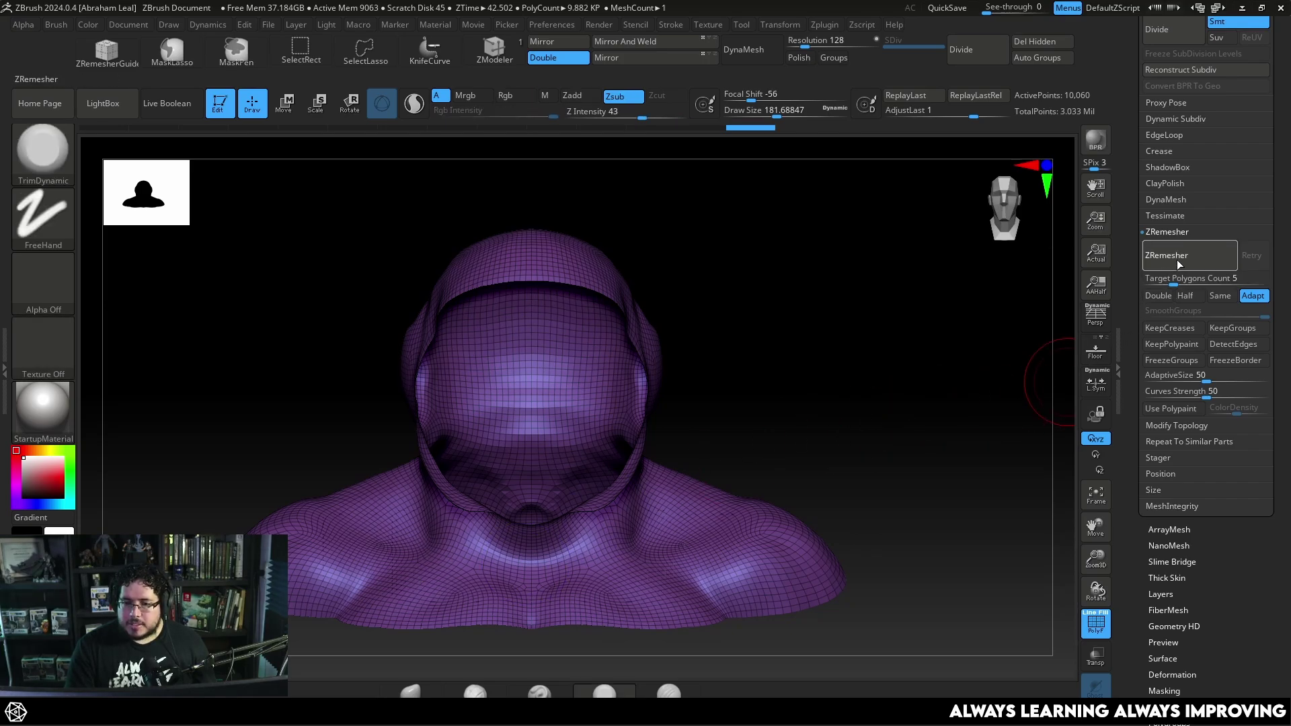
drag(900, 397, 735, 378)
key(shift)
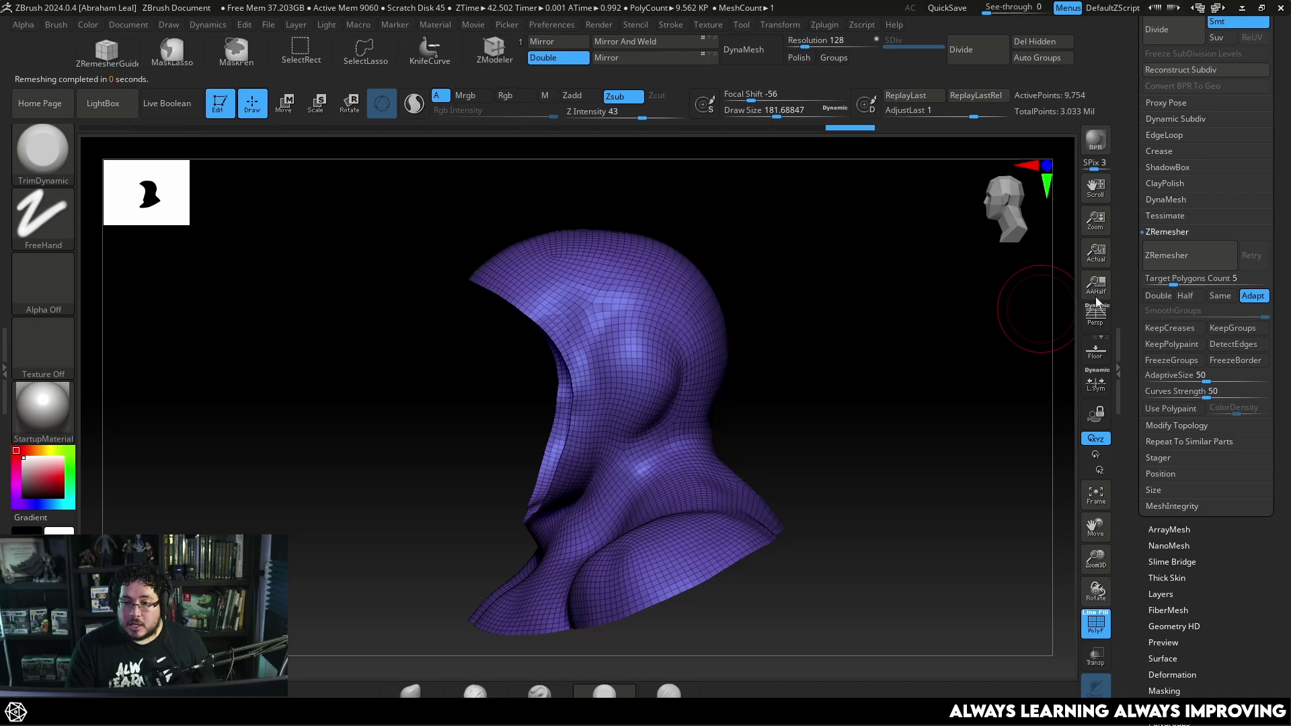
Remesh the hood to half its polygon count with ZRemesher, using an AdaptiveSize of 25
click(1191, 296)
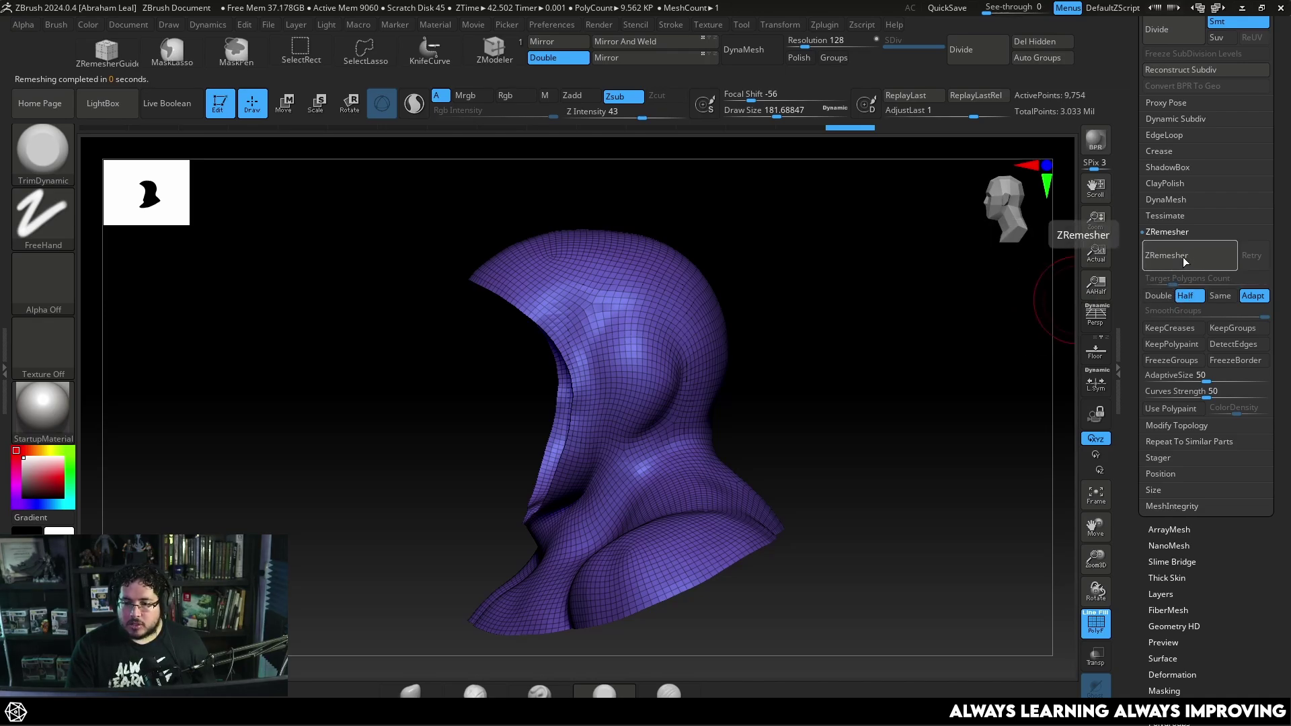
mouse_move(874, 394)
mouse_down()
mouse_move(870, 424)
mouse_move(888, 395)
mouse_up()
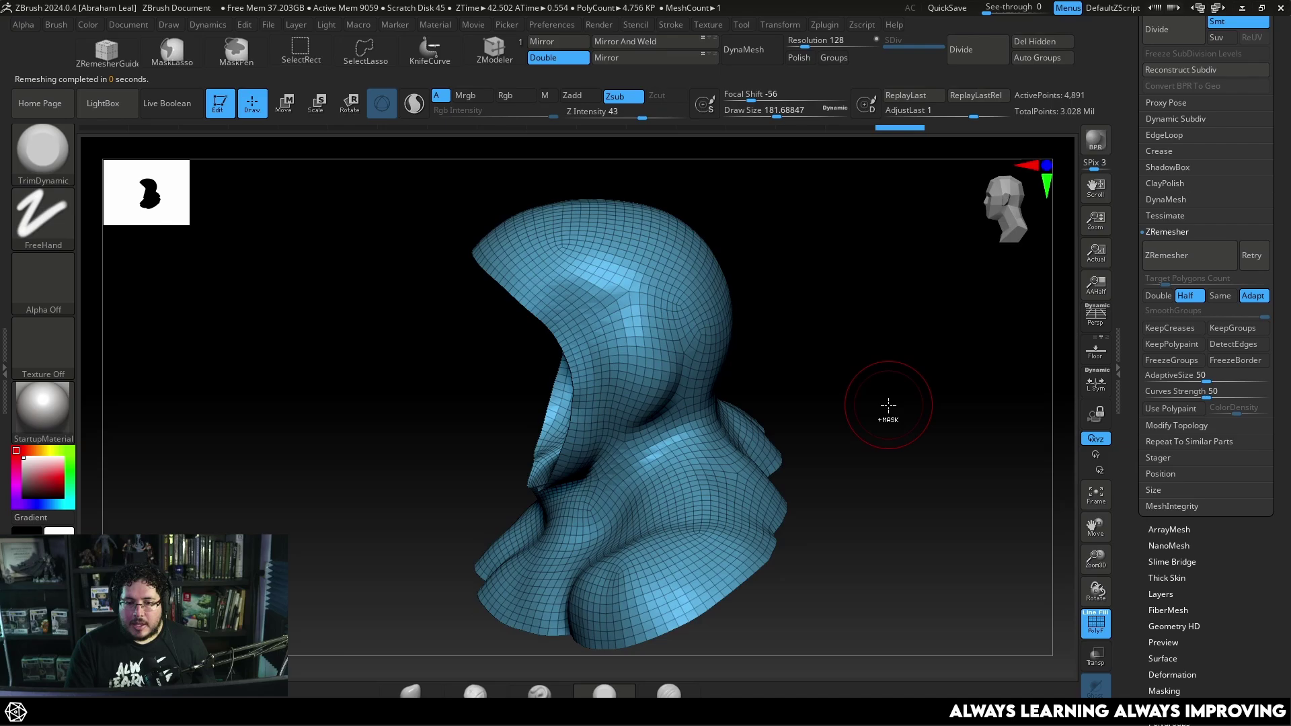
drag(1200, 377, 1186, 377)
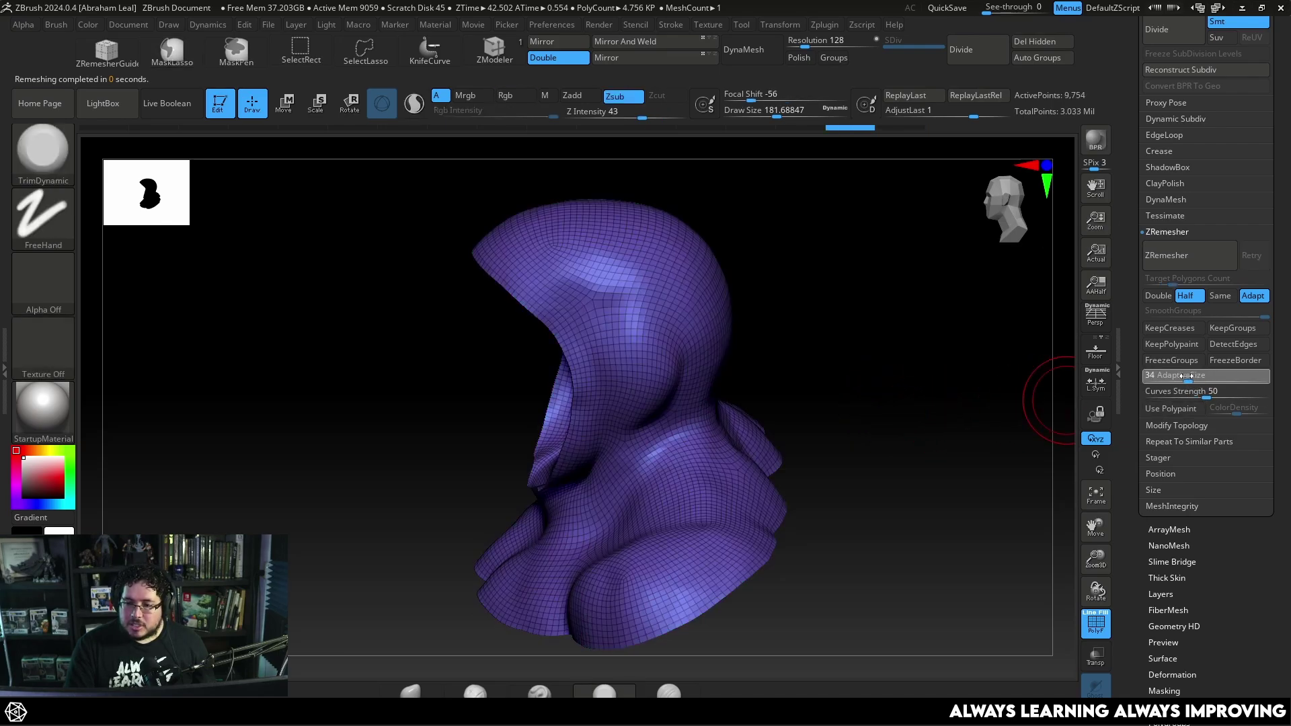
click(1174, 255)
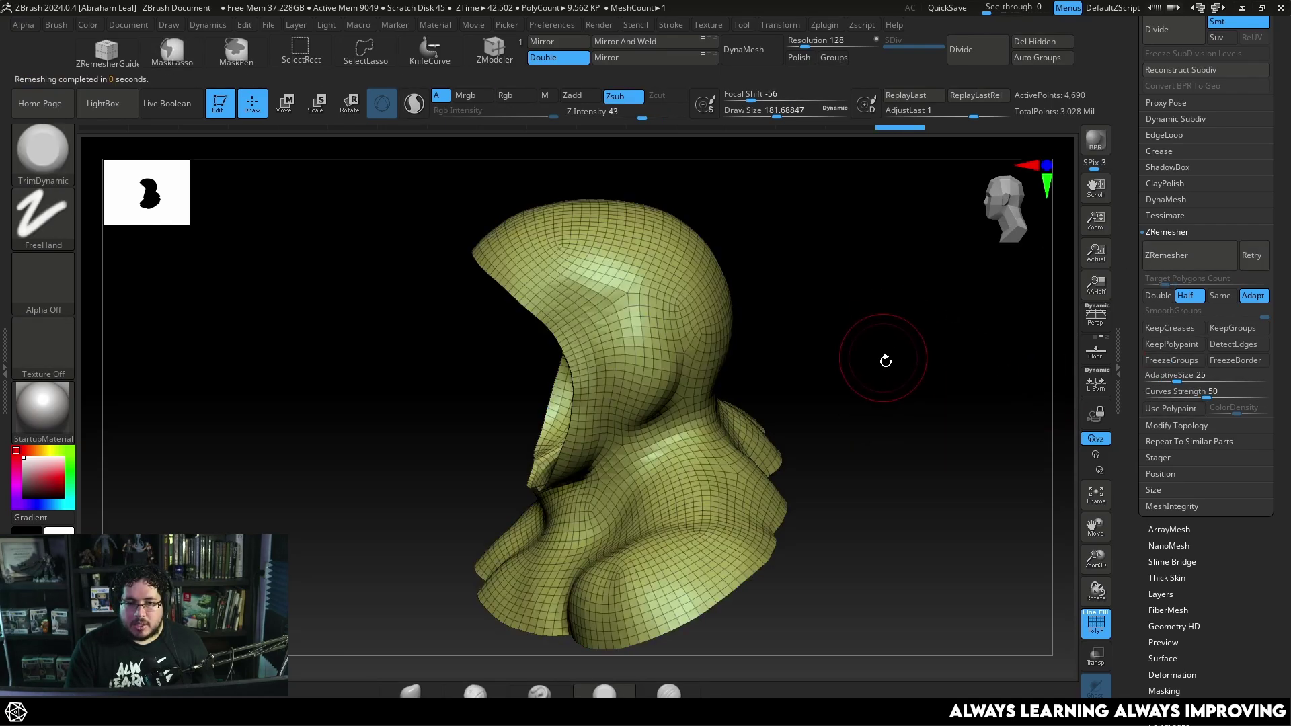
Show the dwarf body together with the hood and inflate the hood slightly so it sits outside the skin
drag(864, 376, 921, 387)
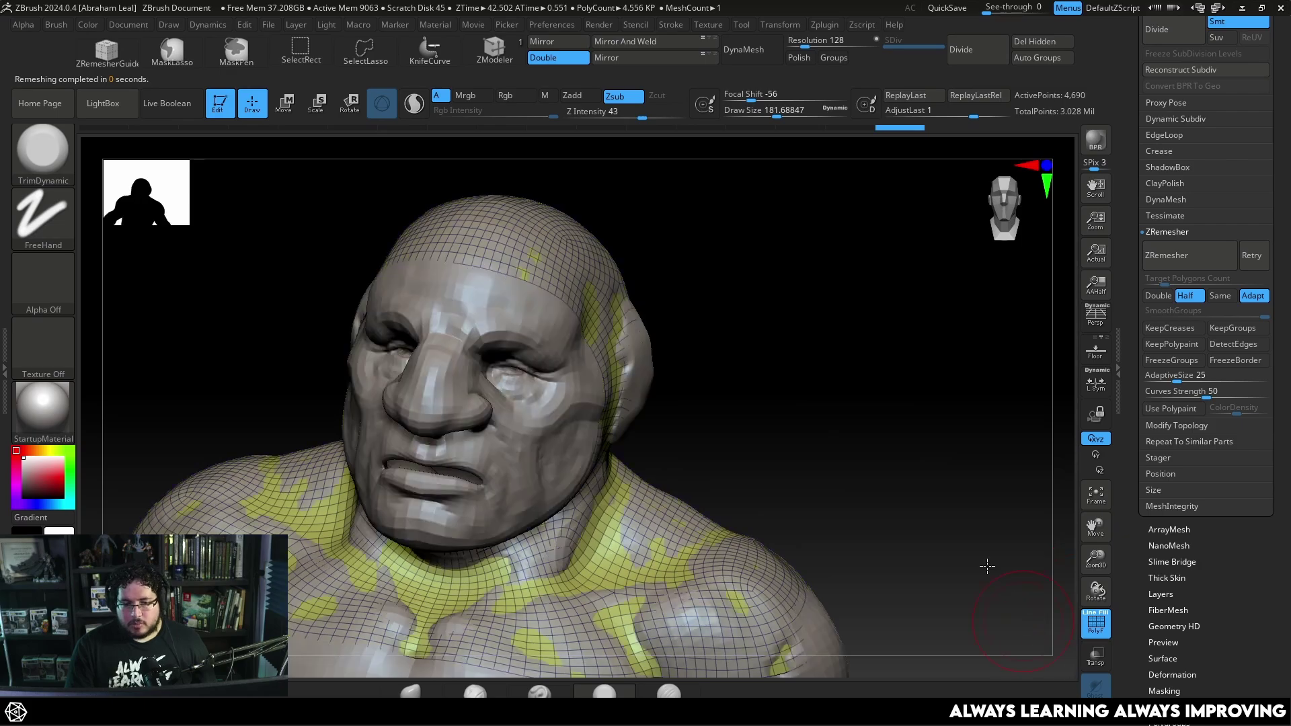
mouse_move(992, 567)
mouse_down()
mouse_move(911, 513)
mouse_move(879, 421)
mouse_move(867, 449)
mouse_move(903, 444)
mouse_move(944, 376)
mouse_up()
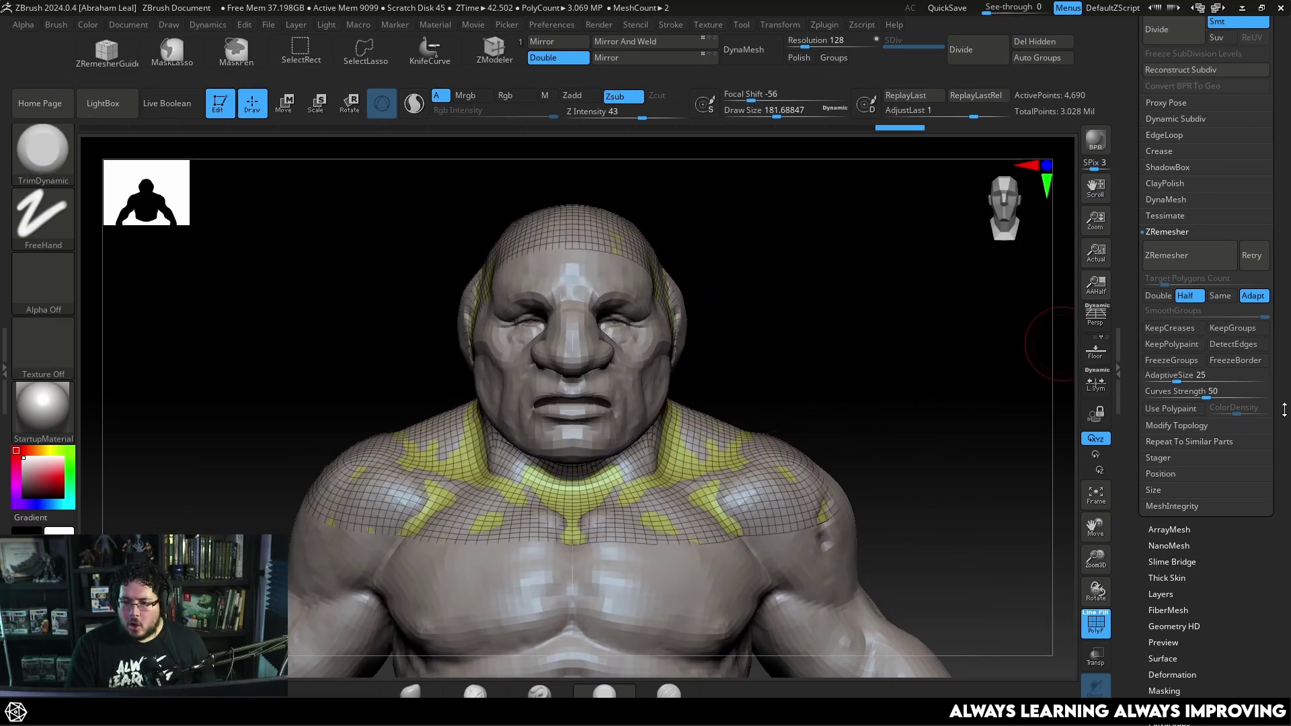
scroll(1284, 409, down, 5)
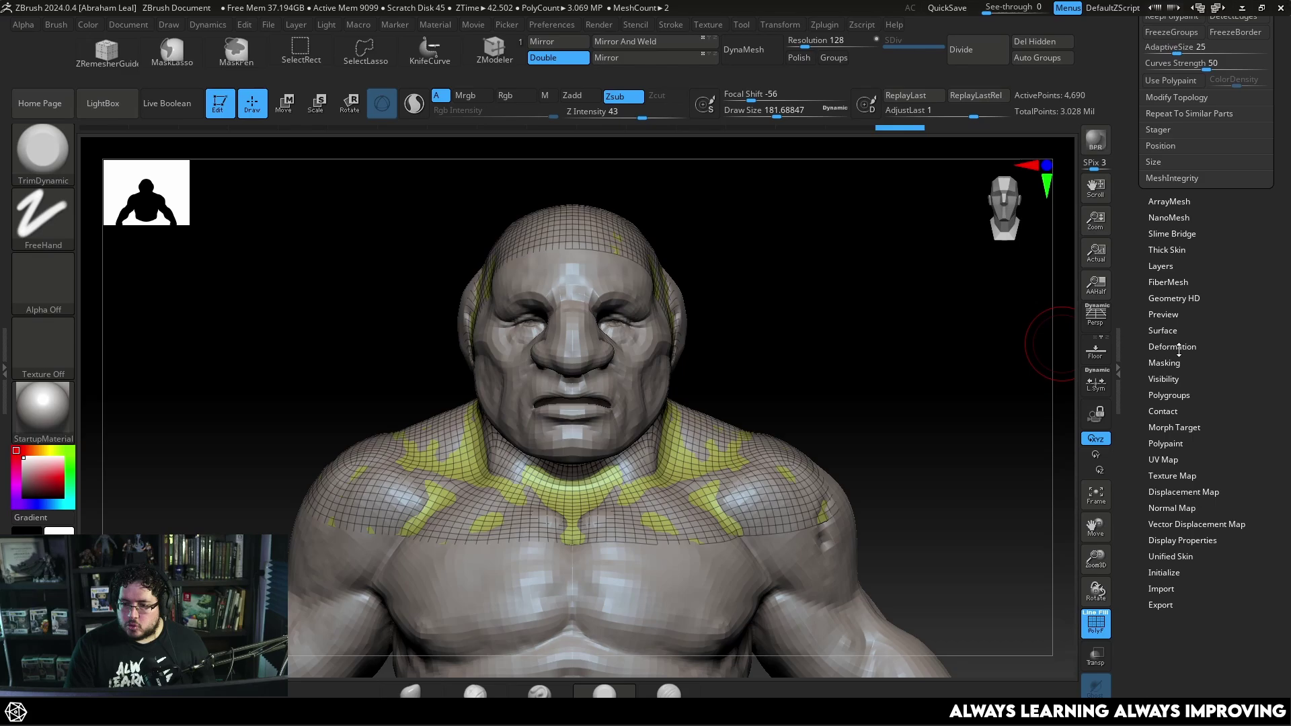
click(1173, 347)
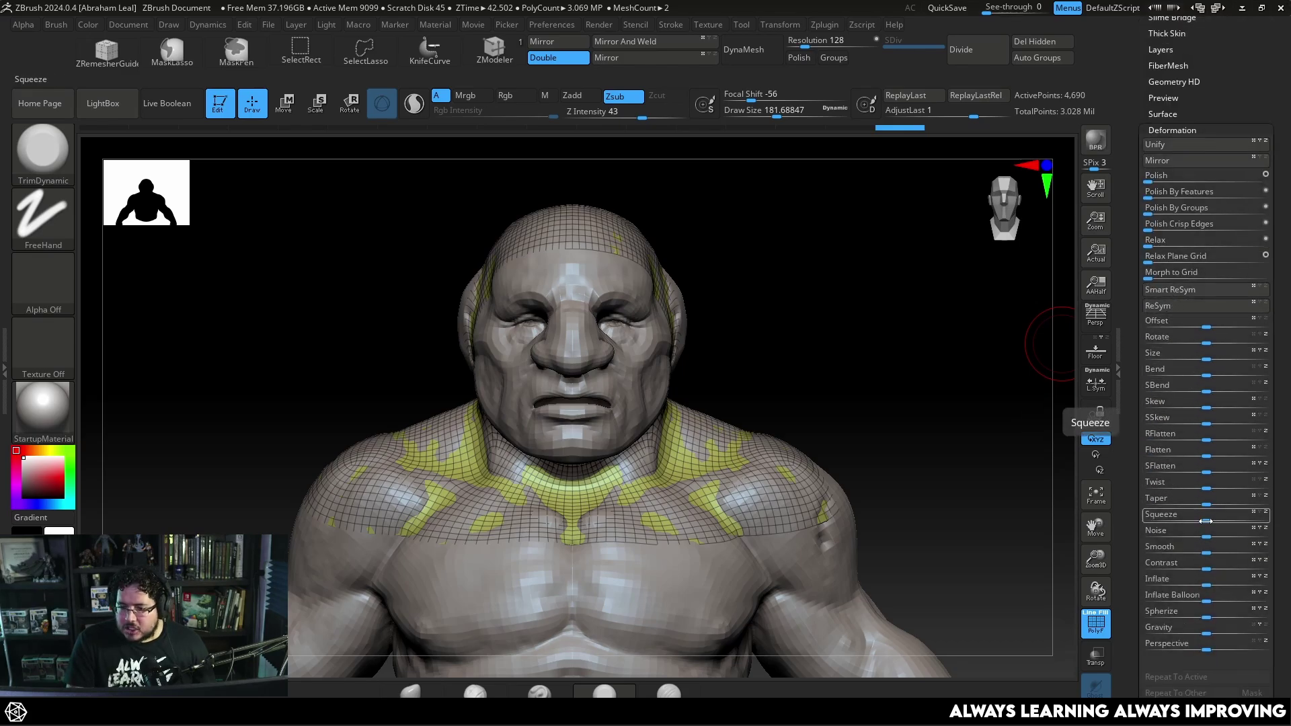
drag(1211, 584, 1225, 577)
mouse_move(920, 523)
mouse_down()
mouse_move(937, 502)
mouse_move(882, 447)
mouse_up()
Reshape the hood around the shoulders, head and ears with a large Move brush so it covers the body
key(b)
key(m)
key(v)
key(space)
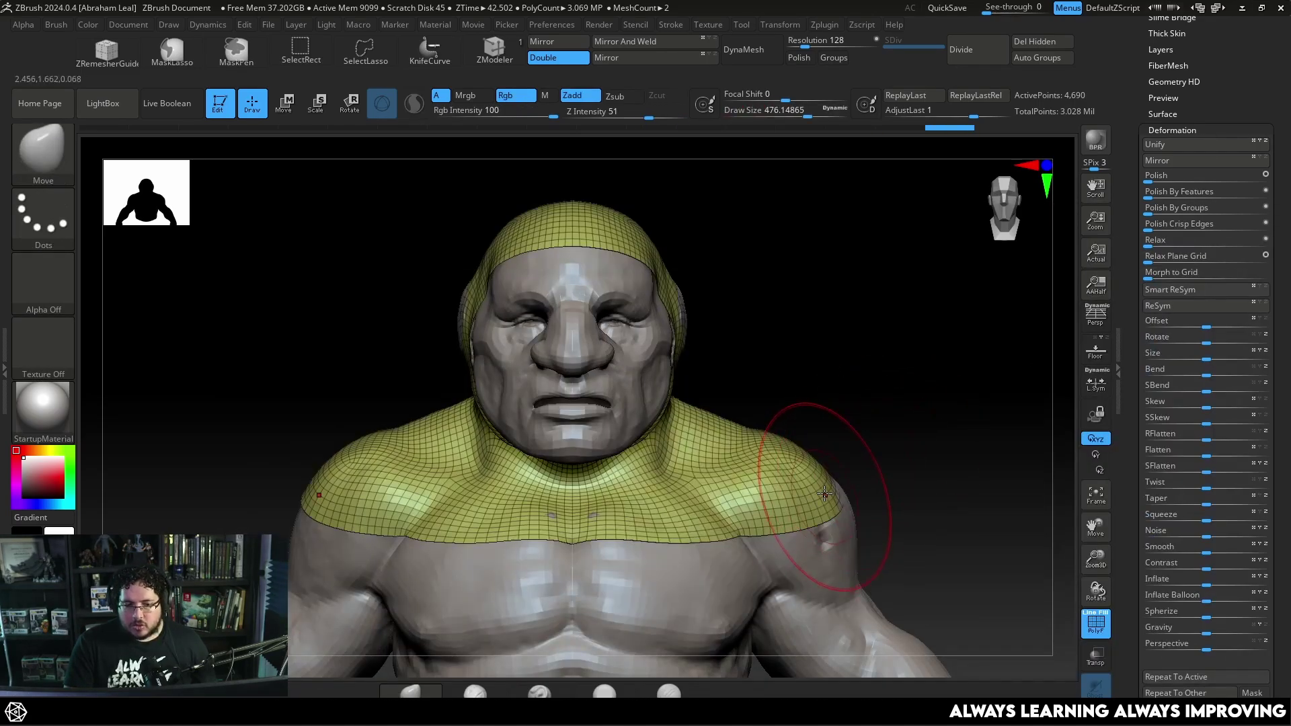
key(space)
mouse_move(848, 495)
mouse_down()
mouse_move(871, 438)
mouse_move(856, 447)
mouse_move(836, 297)
mouse_move(854, 484)
mouse_move(727, 411)
mouse_up()
key(space)
key(space)
mouse_move(849, 350)
mouse_down()
mouse_move(808, 397)
mouse_move(732, 398)
mouse_up()
drag(828, 376, 874, 343)
mouse_move(882, 406)
mouse_down()
mouse_move(871, 418)
mouse_move(914, 424)
mouse_move(920, 357)
mouse_up()
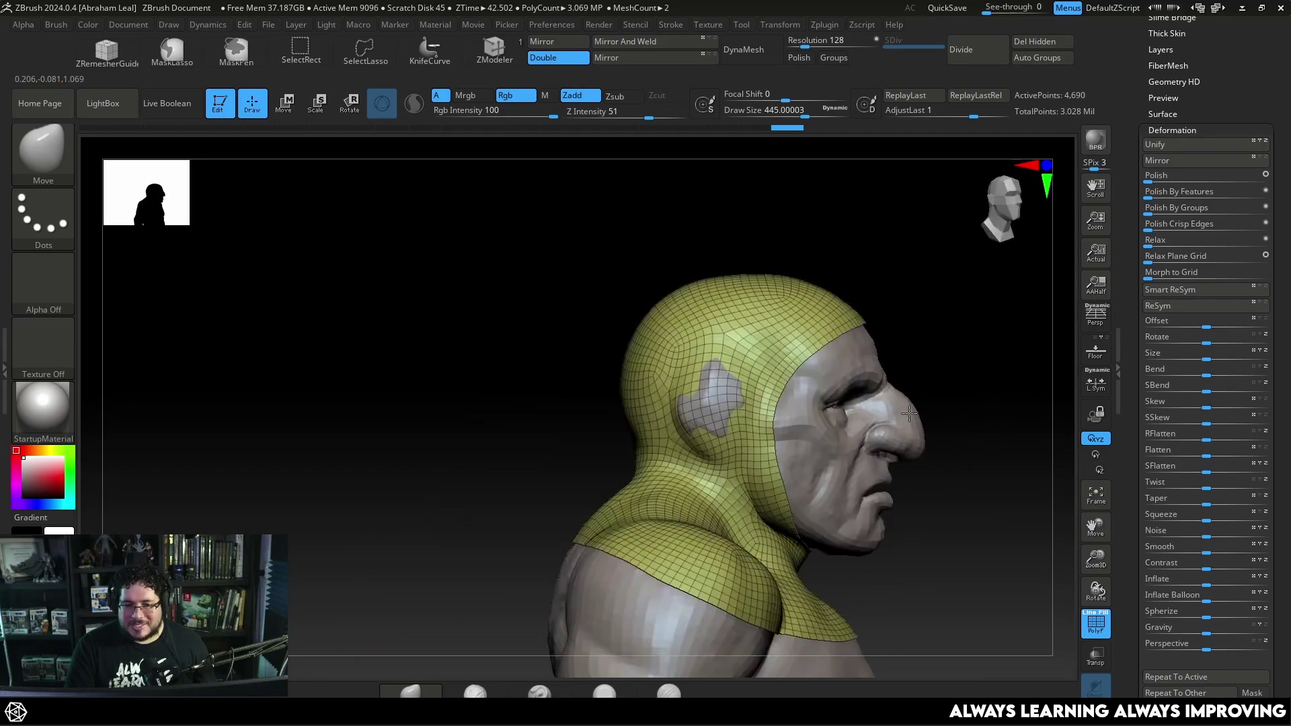
key(space)
drag(909, 413, 937, 375)
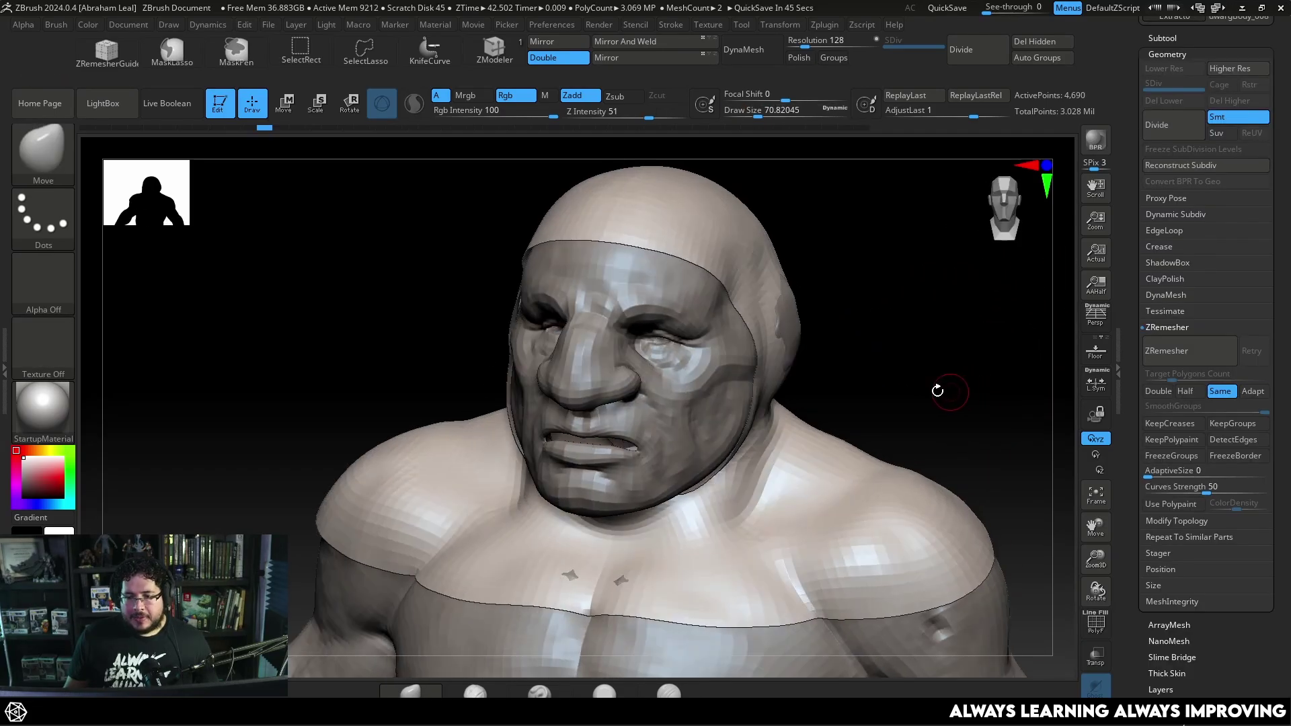
Turn on Dynamic Subdiv for the hood and enable MicroPoly with the Chainmail Linked pattern
mouse_move(937, 389)
mouse_down()
mouse_move(922, 379)
mouse_move(939, 369)
mouse_move(927, 370)
mouse_up()
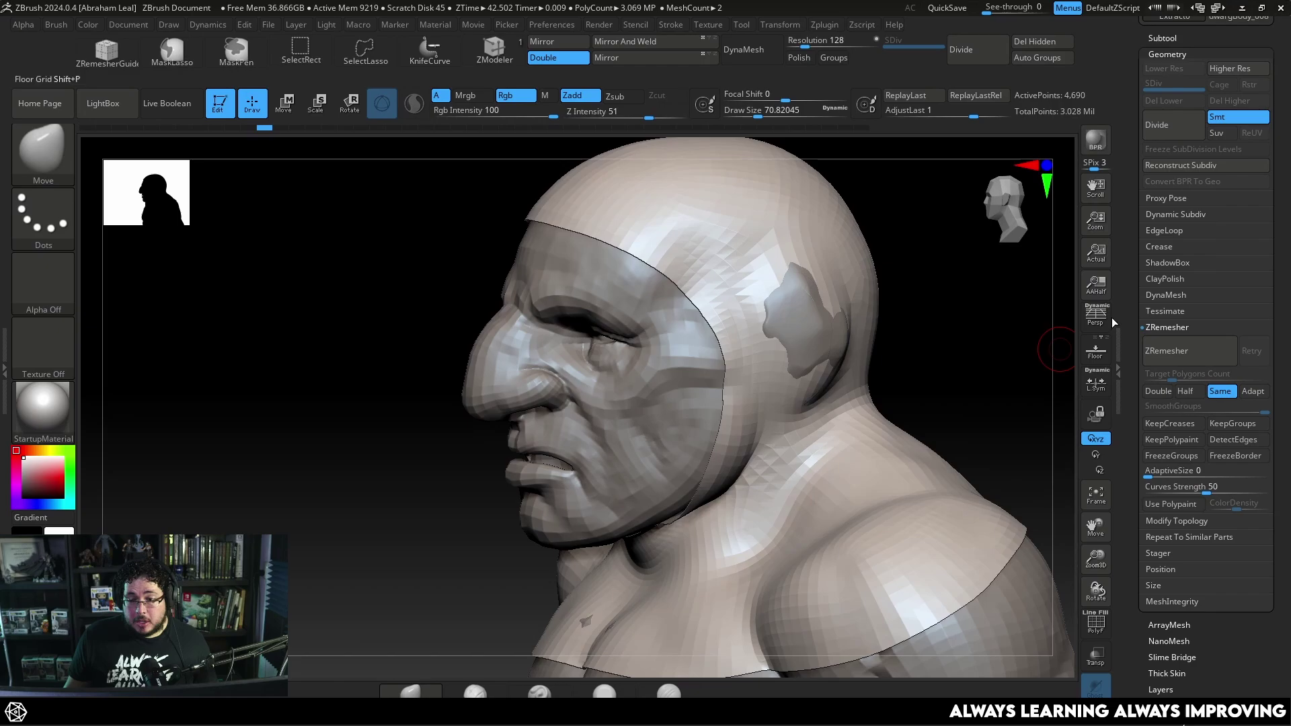
click(1167, 329)
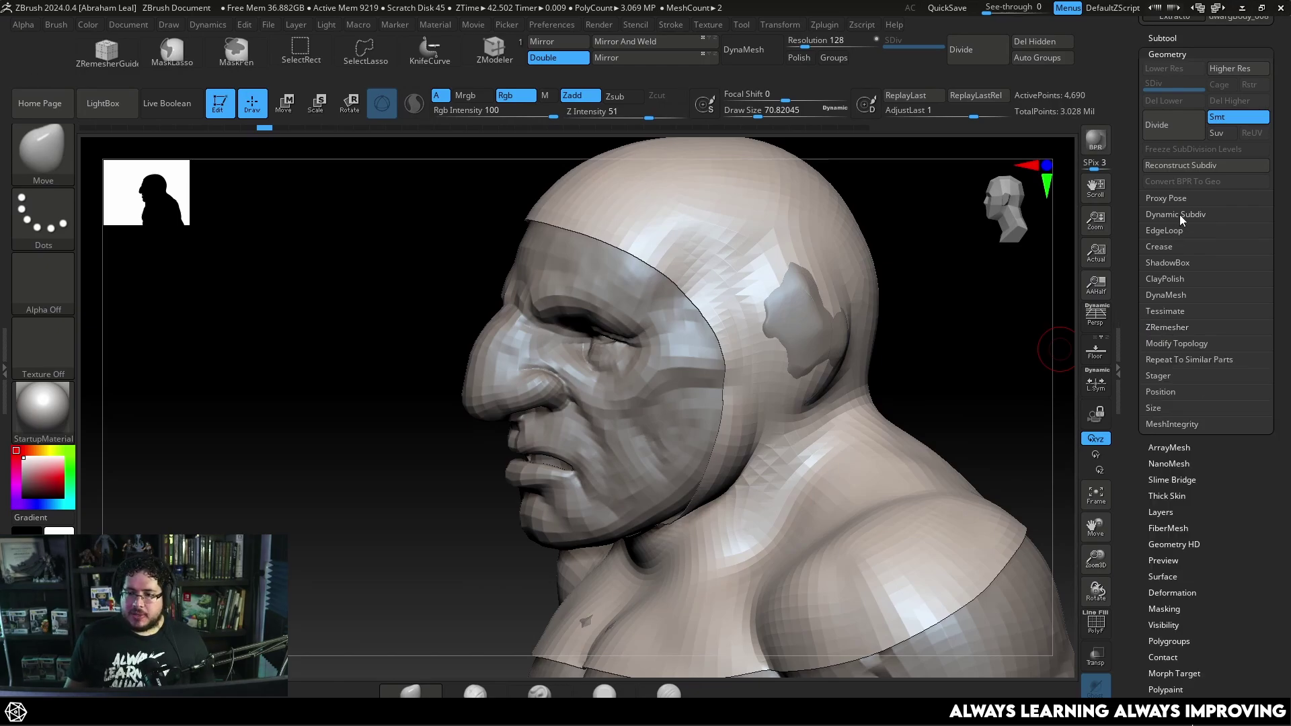
click(1177, 216)
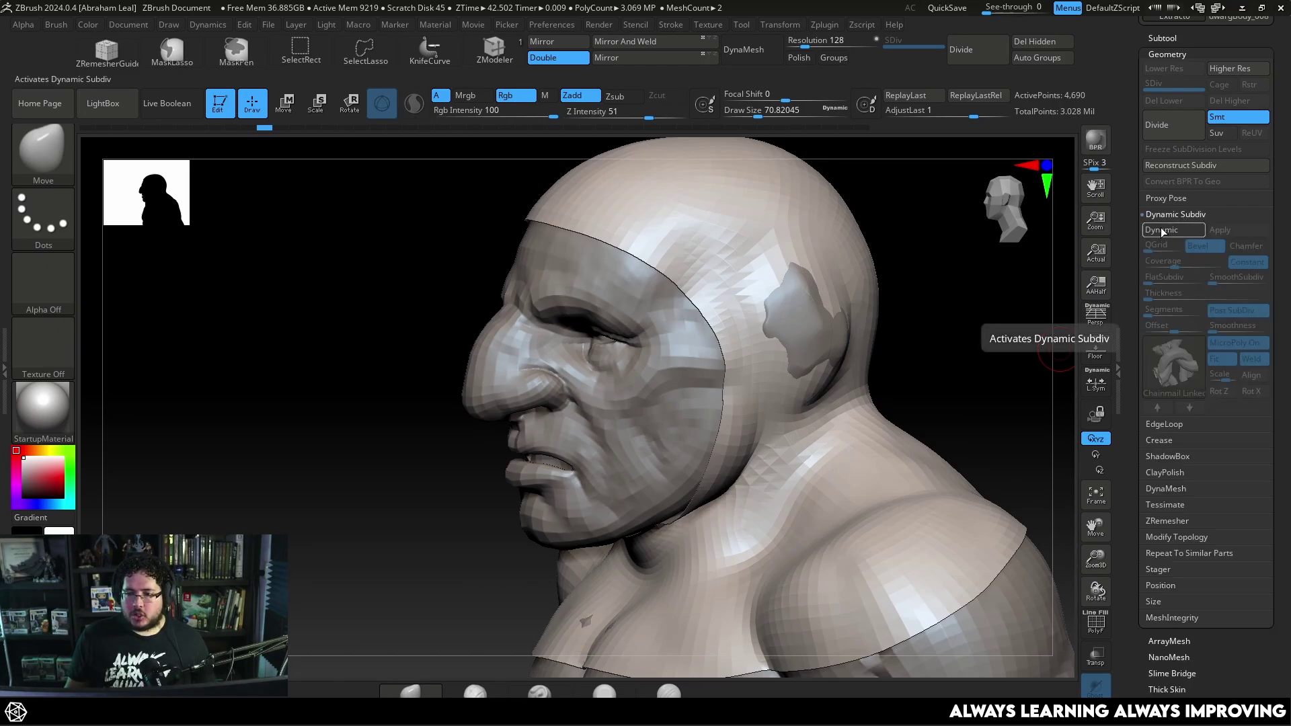
click(1163, 231)
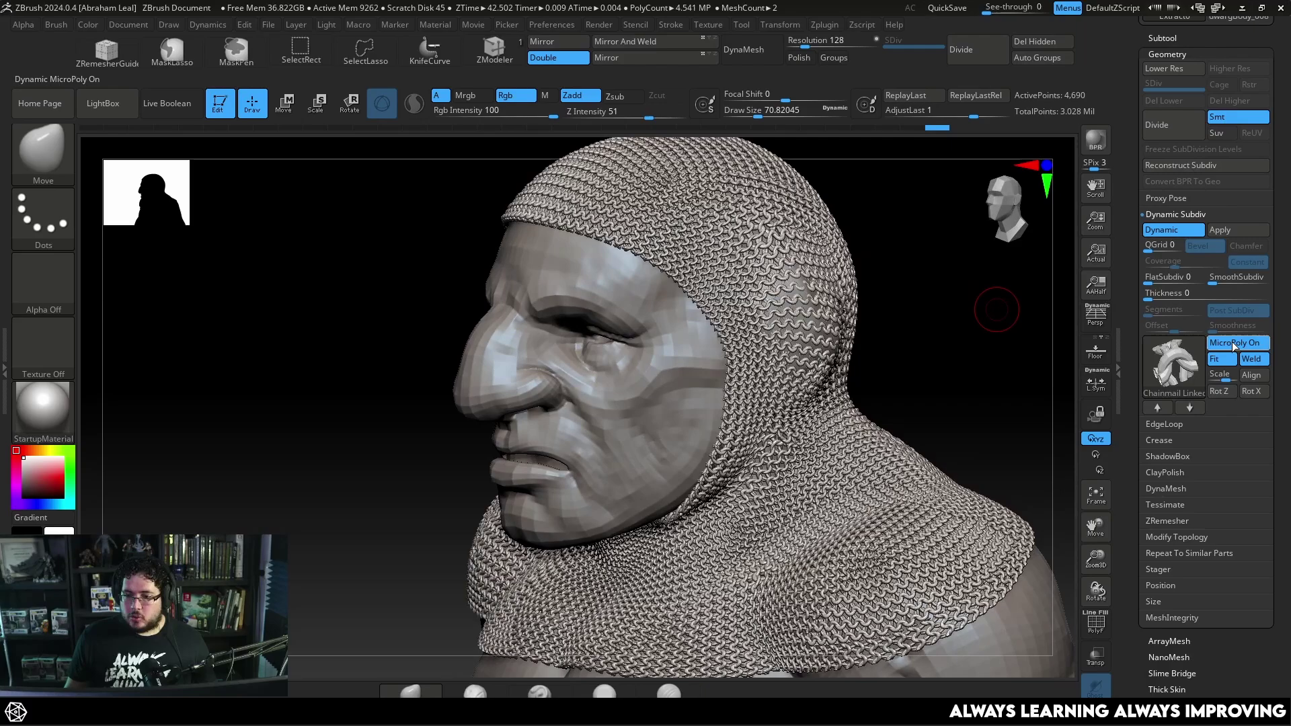
click(1233, 343)
click(1233, 342)
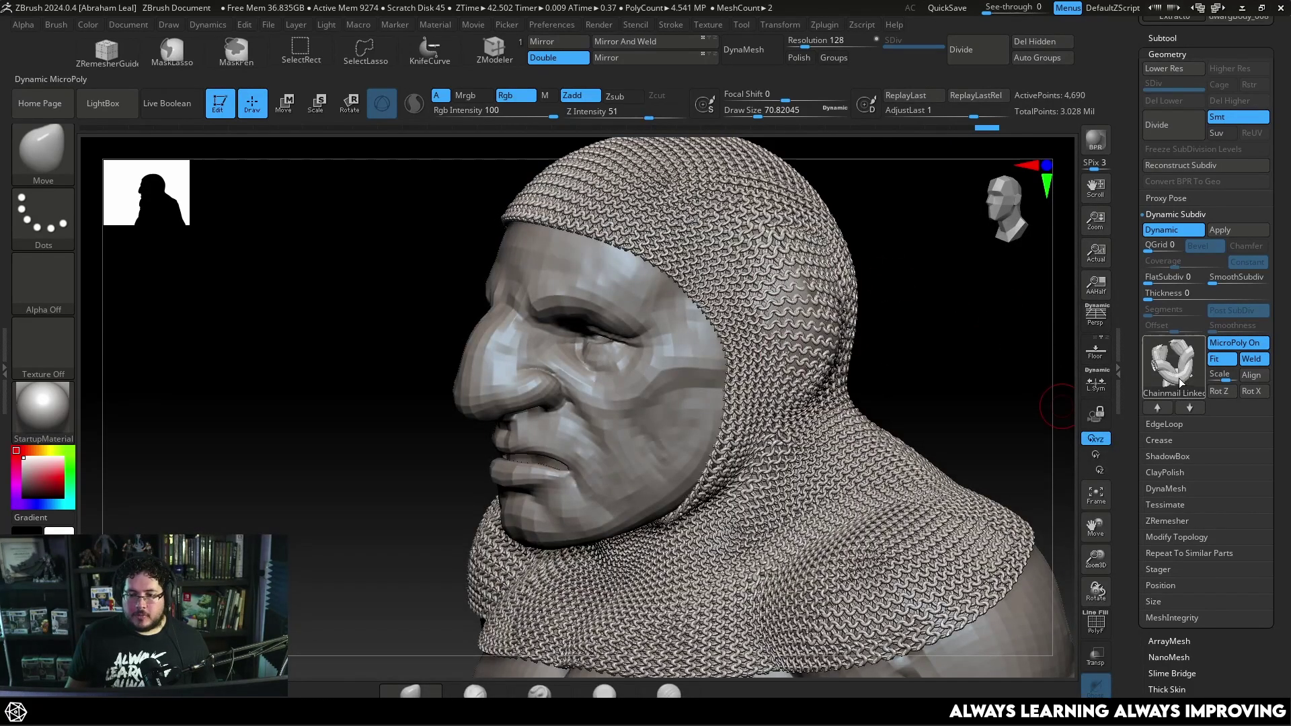
Try the Weave03 and Cloth04 MicroPoly patterns on the hood and return to Chainmail Linked
click(1174, 367)
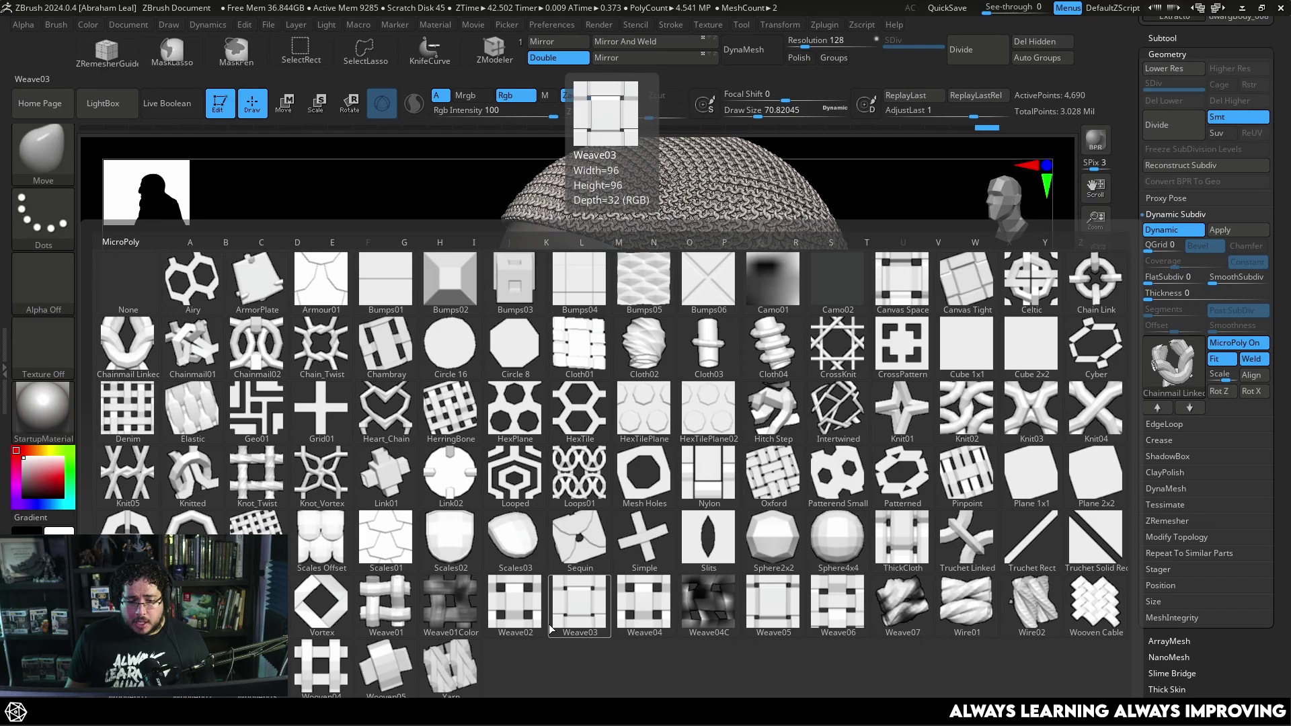
click(579, 609)
ctrl+right_drag(940, 323, 708, 305)
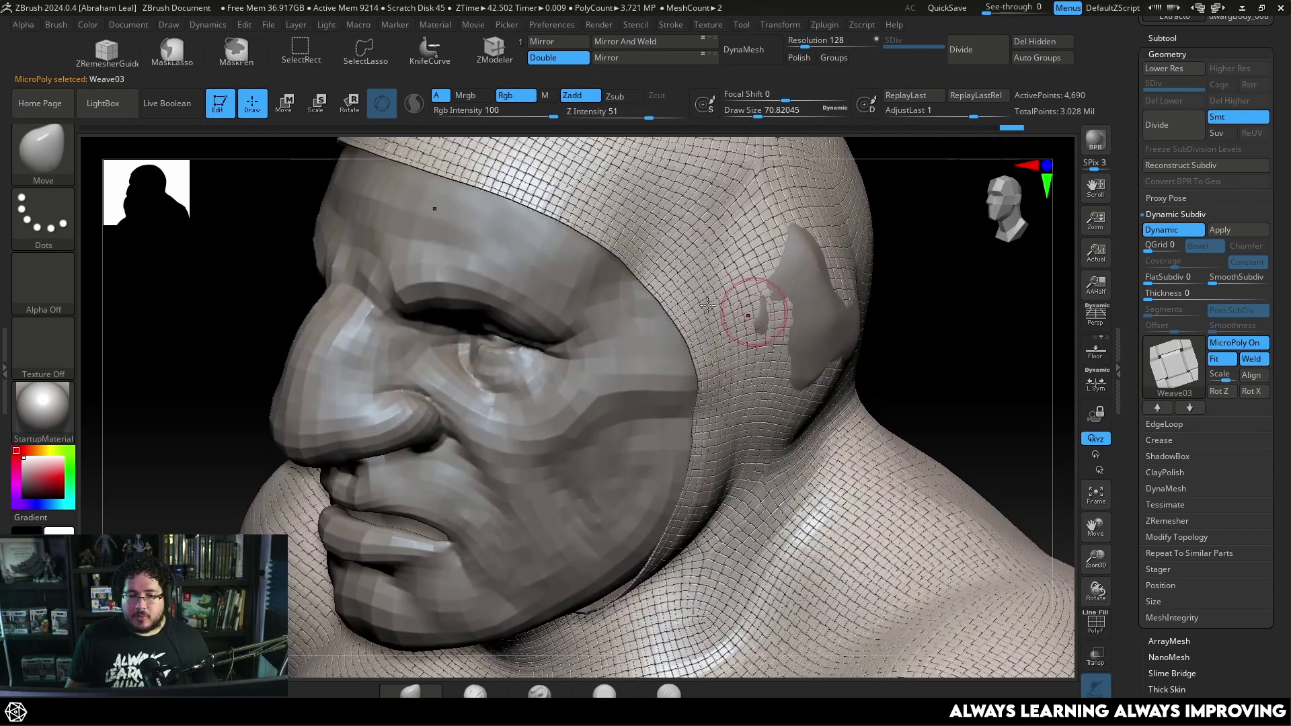
click(1167, 357)
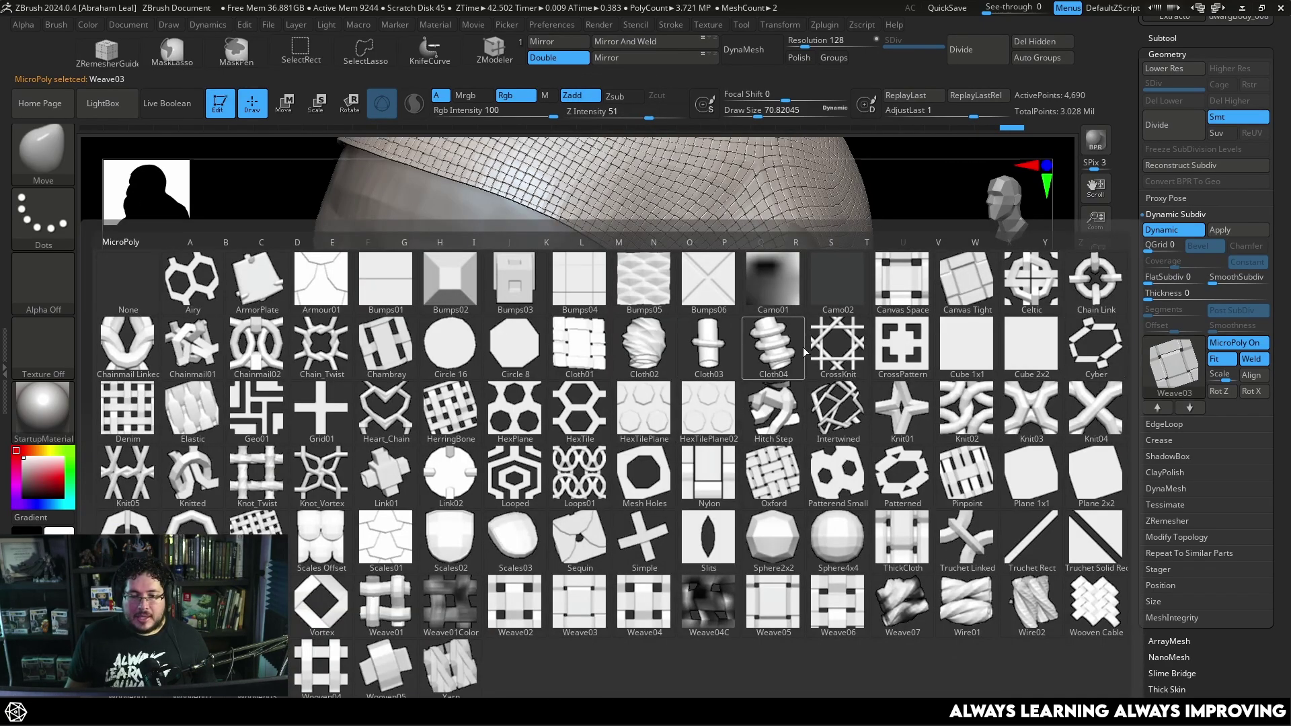
click(775, 349)
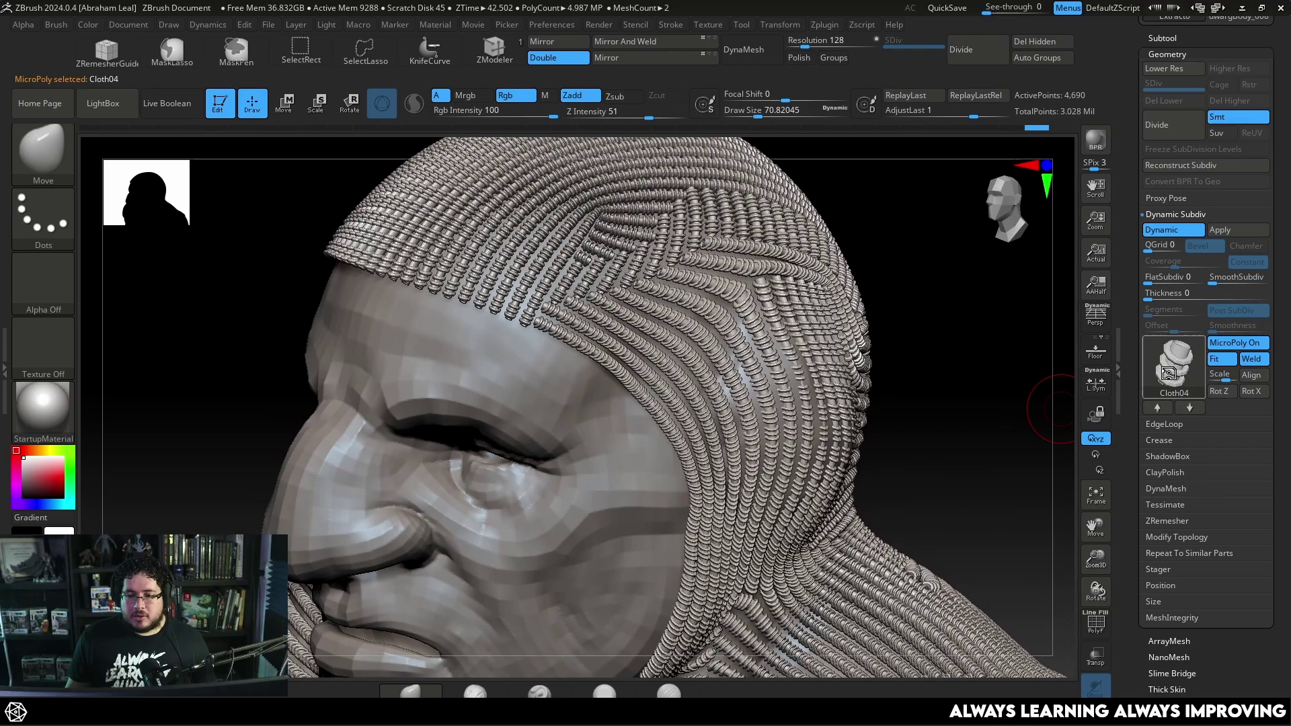
click(1168, 373)
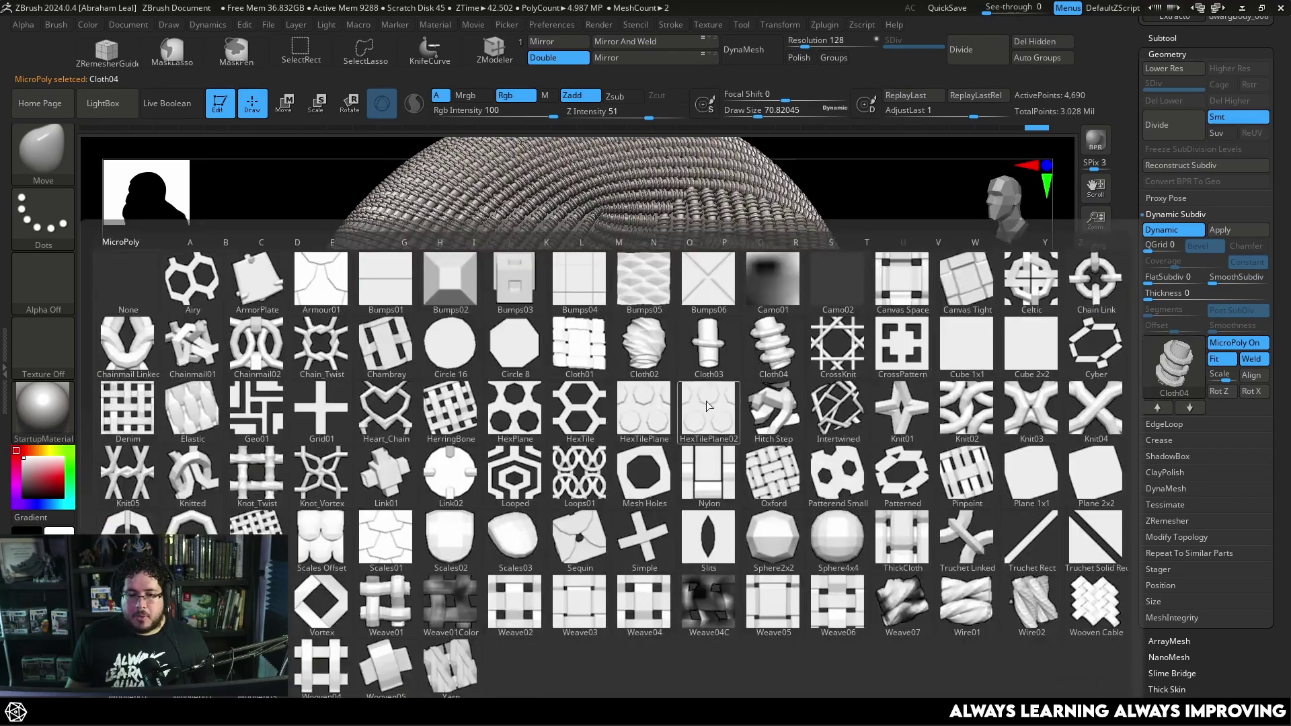
click(123, 360)
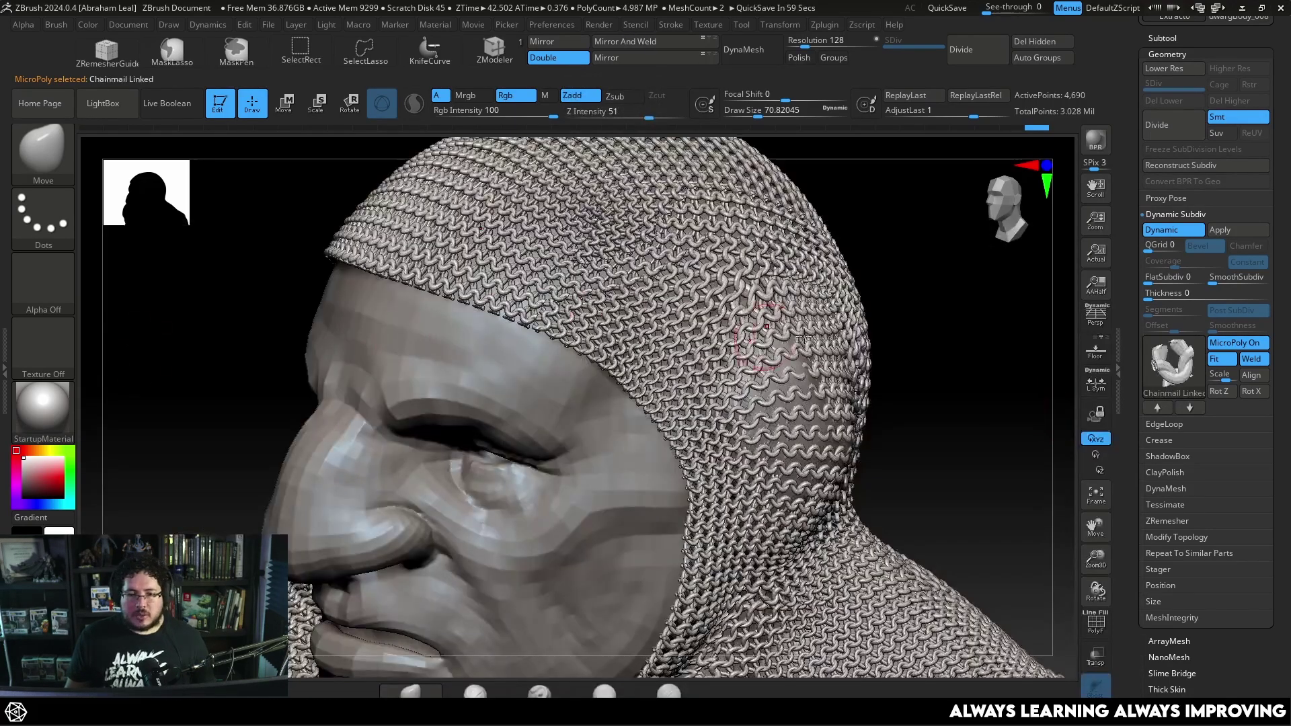
Compare the chainmail on the side of the head with the MicroPoly Weld option off and on
drag(941, 326, 975, 343)
mouse_move(902, 412)
mouse_down()
mouse_move(882, 384)
mouse_move(897, 351)
mouse_move(986, 363)
mouse_move(937, 420)
mouse_up()
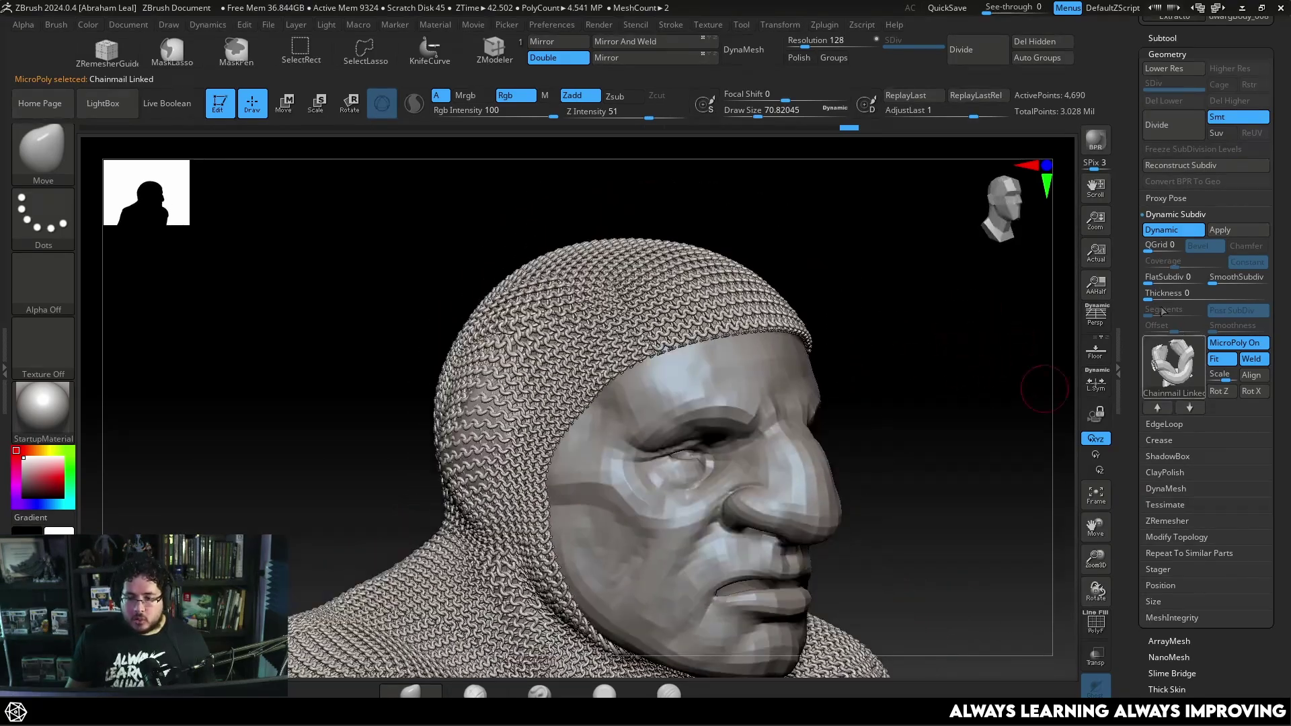
alt+drag(922, 363, 1031, 381)
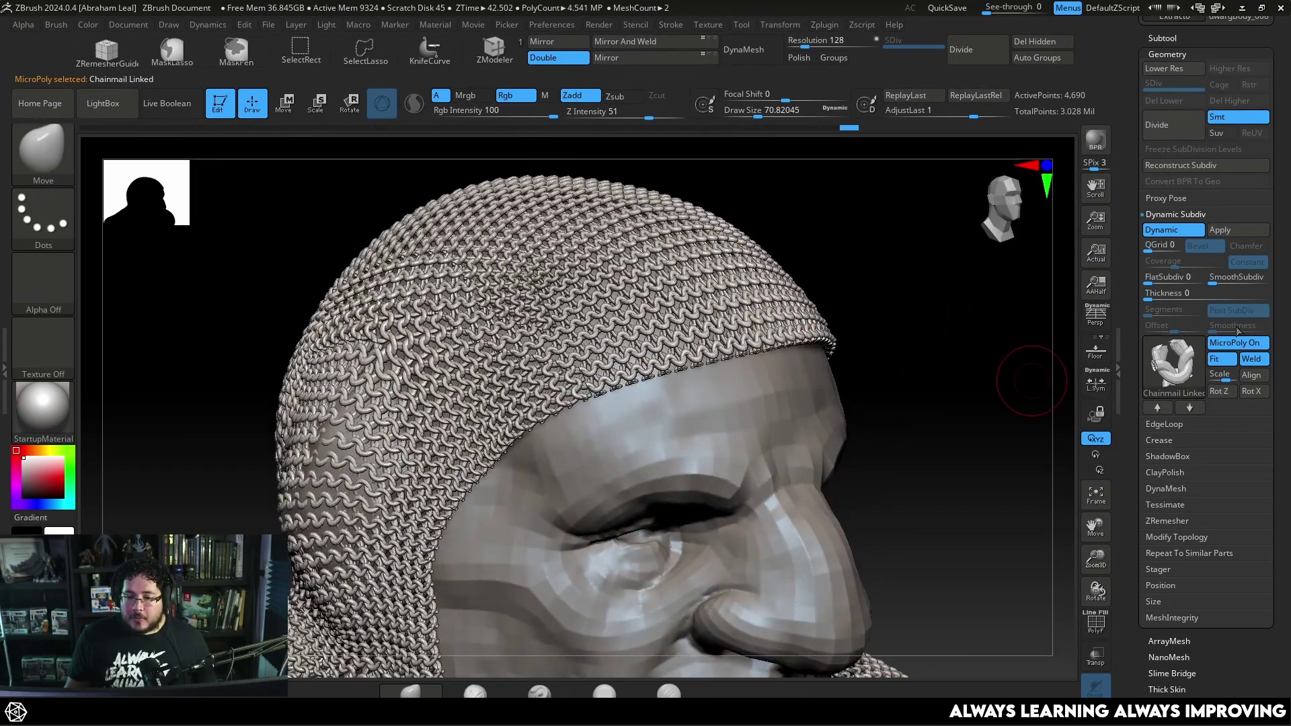
click(1255, 360)
click(1255, 359)
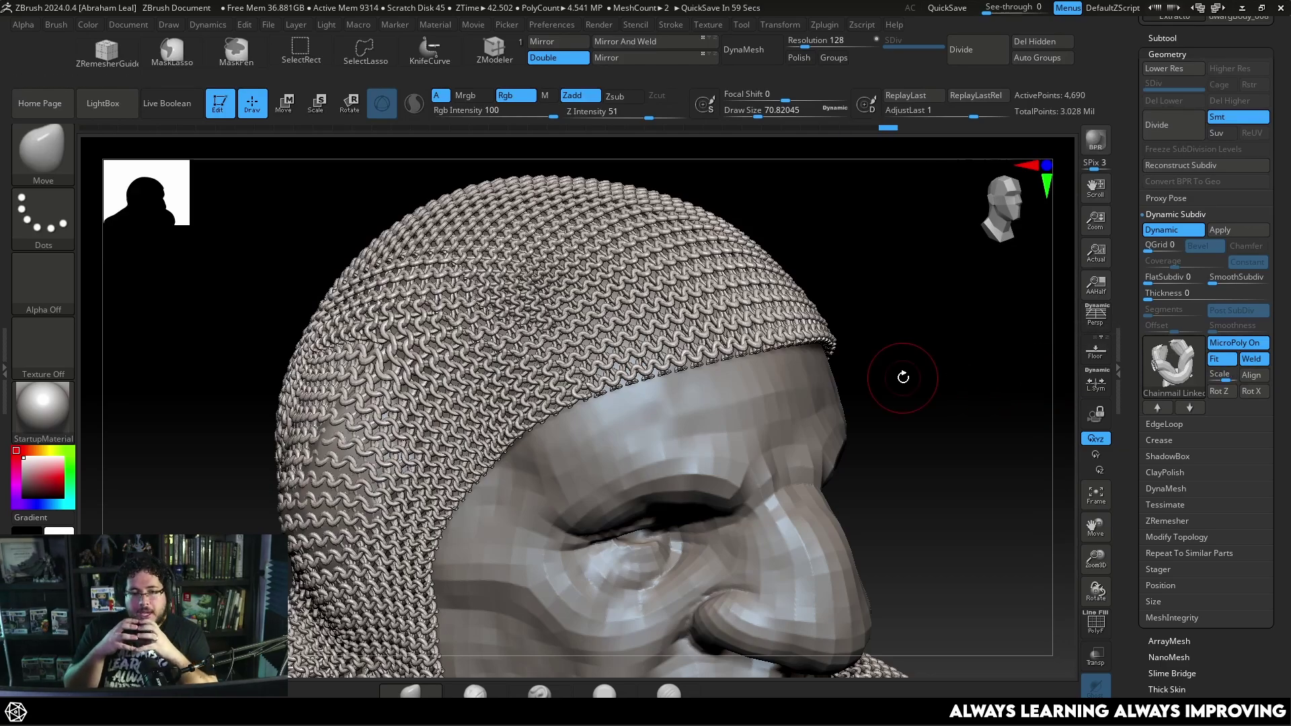
Examine how the chainmail links flow and connect over the back, shoulders and top of the head
mouse_move(922, 373)
mouse_down()
mouse_move(904, 412)
mouse_move(911, 447)
mouse_move(893, 375)
mouse_up()
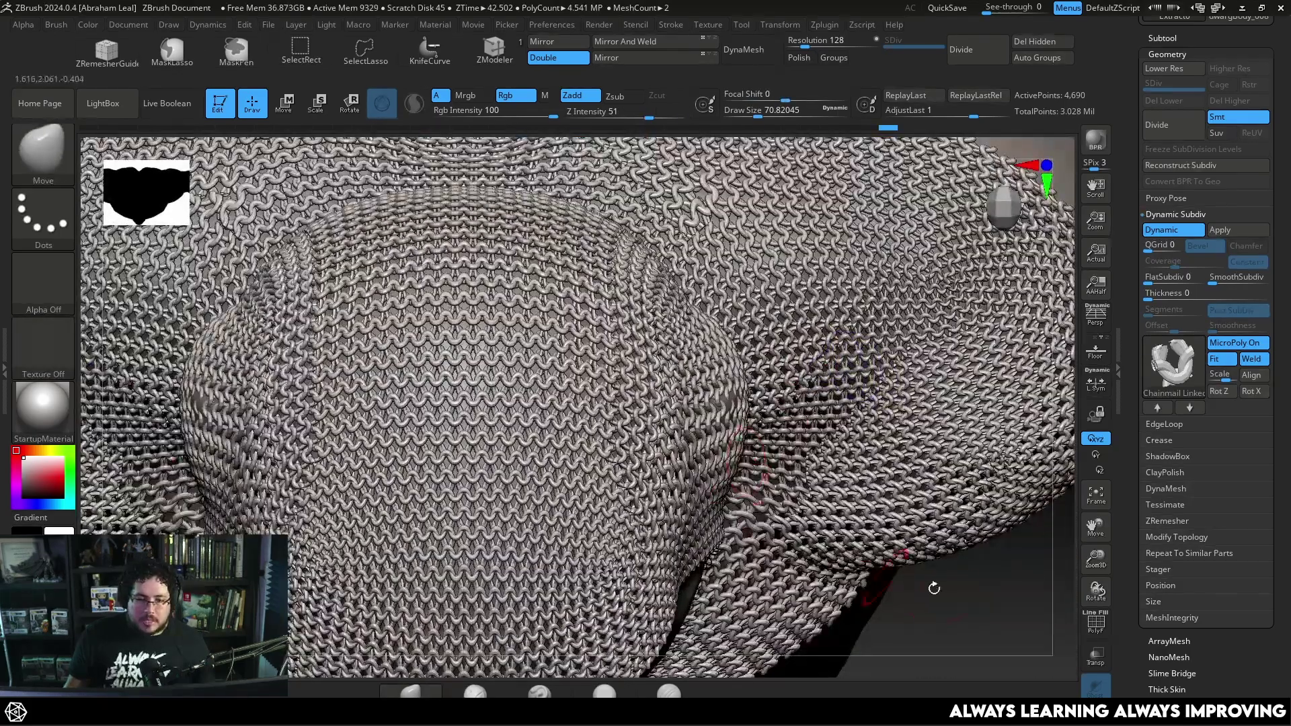
alt+drag(1006, 595, 1048, 557)
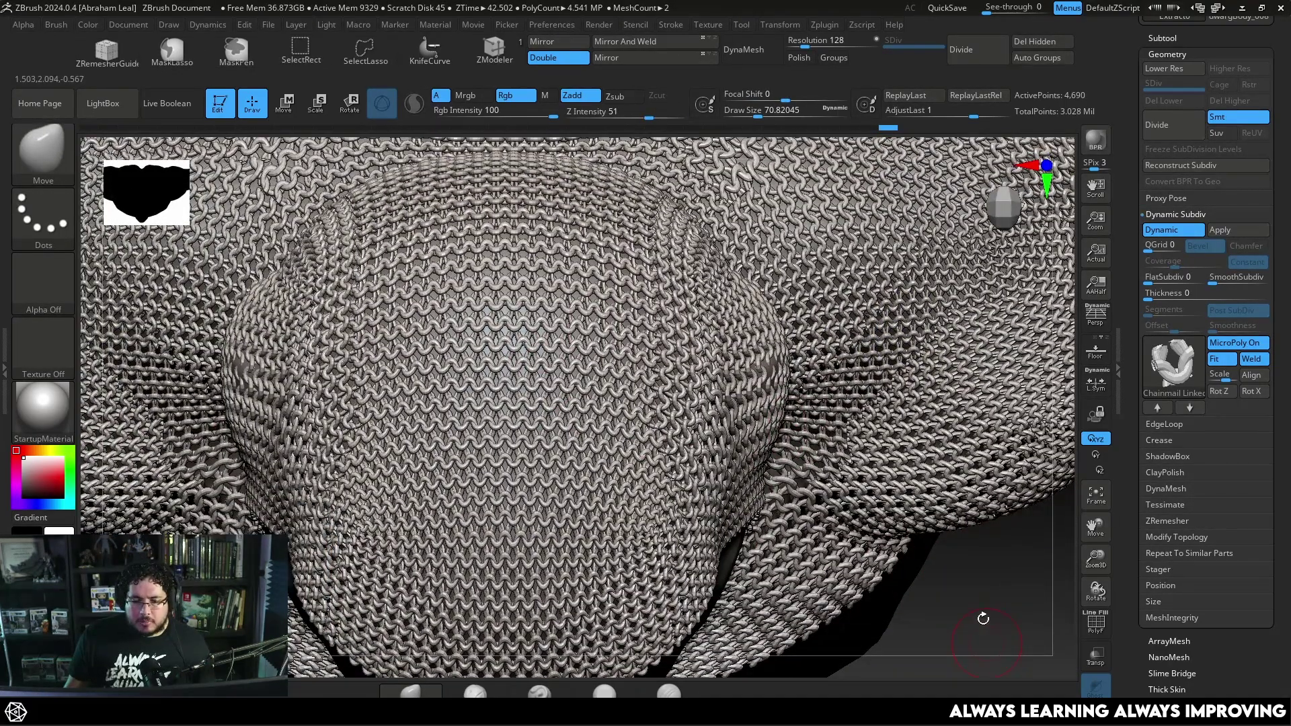
drag(983, 618, 739, 225)
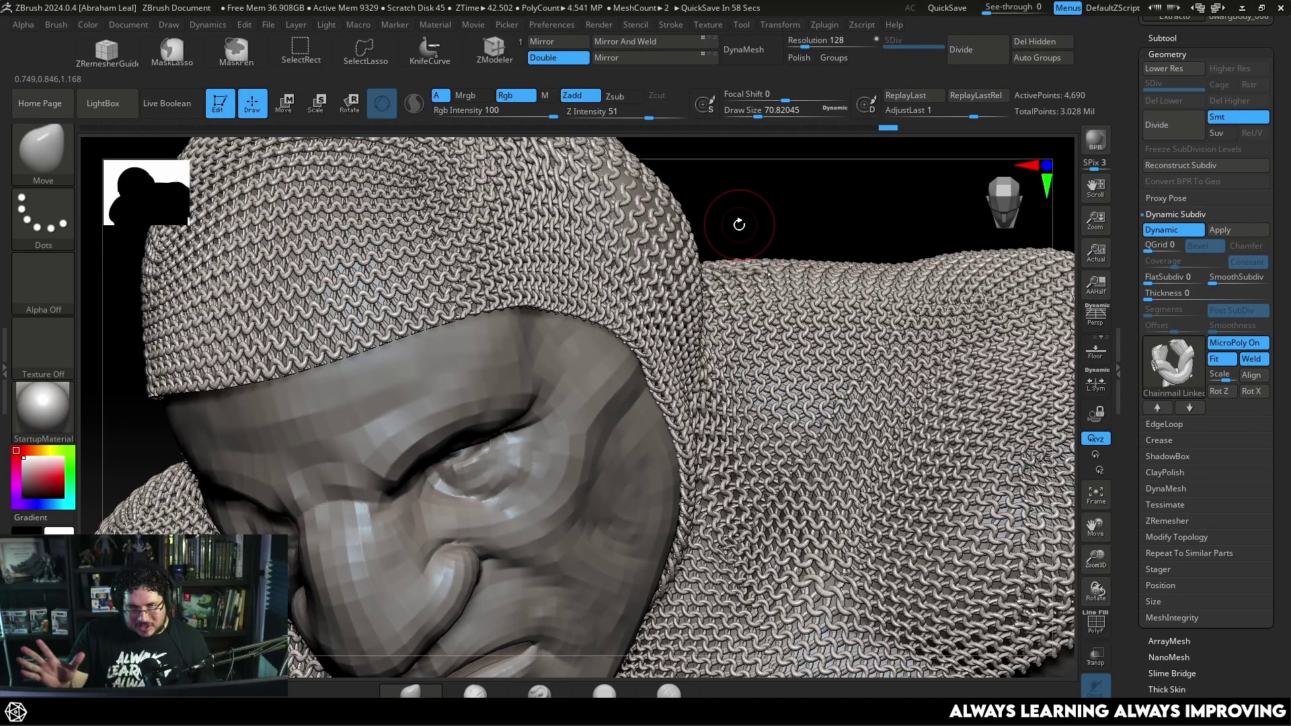
drag(742, 224, 807, 262)
alt+drag(819, 311, 785, 278)
mouse_move(785, 277)
right_down()
mouse_move(891, 446)
mouse_move(896, 369)
mouse_move(863, 303)
mouse_move(855, 367)
right_up()
right_drag(692, 335, 779, 361)
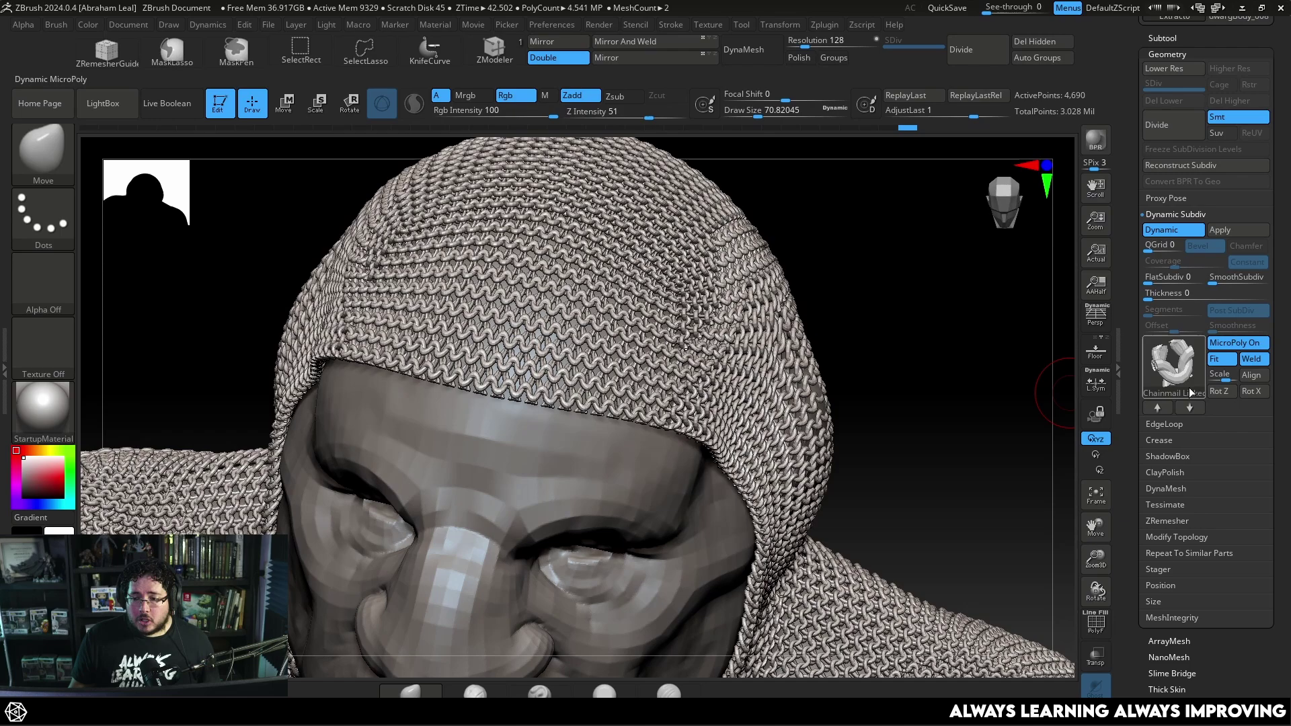
Try different Rot Z and Rot X orientations for the chainmail links and keep the one with waves running vertically over the forehead
click(1223, 391)
right_drag(993, 370, 700, 349)
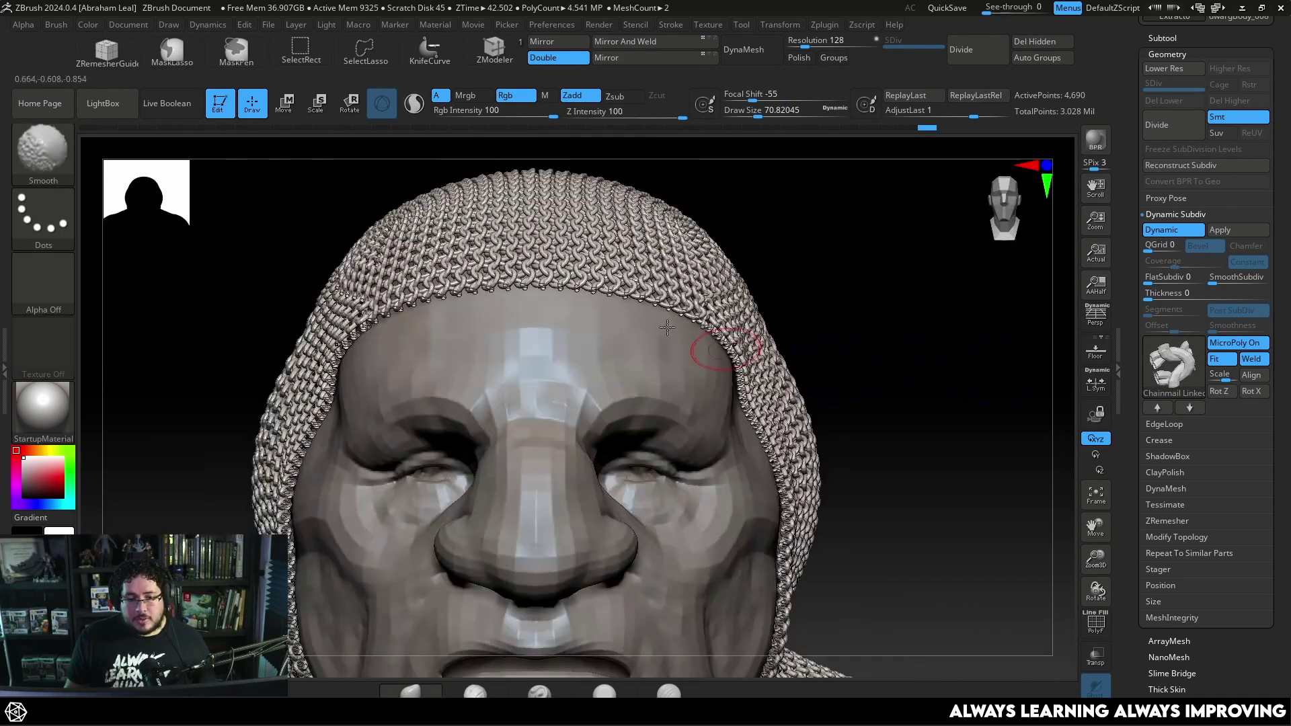
click(1250, 392)
click(1215, 391)
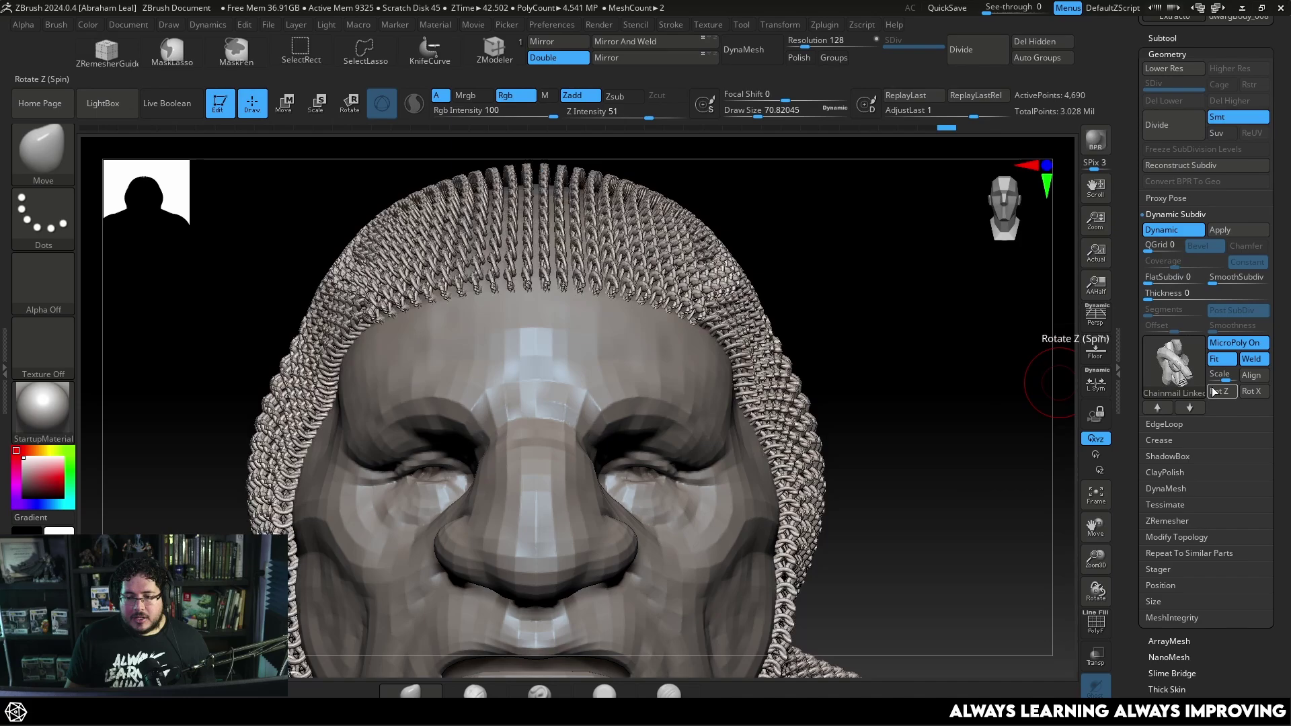
click(1253, 393)
click(1257, 395)
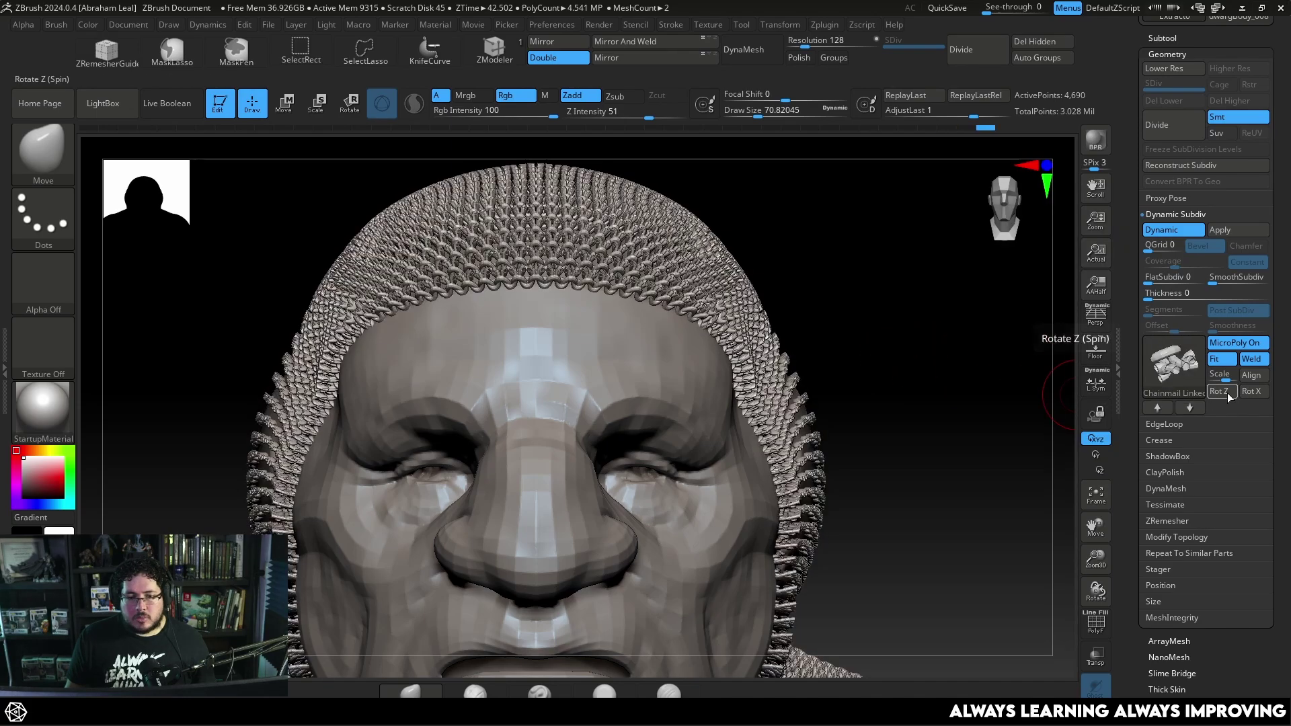
click(1260, 397)
click(1218, 393)
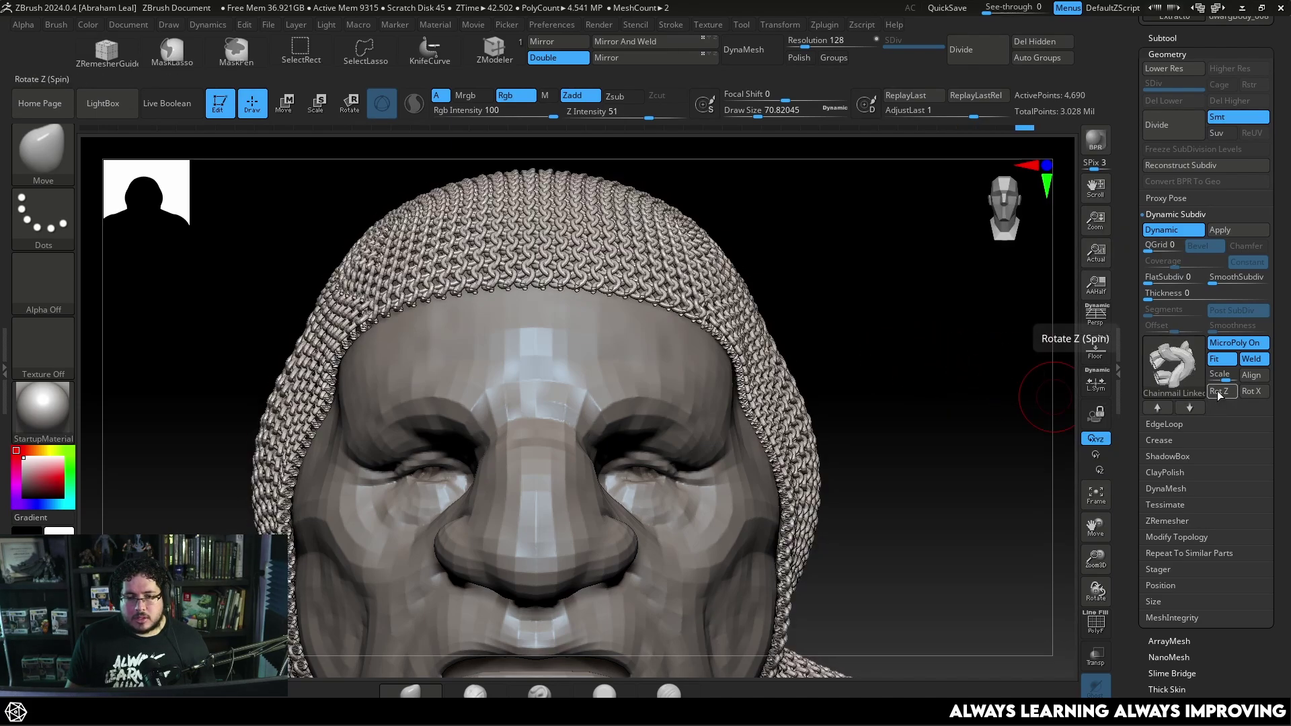
click(1218, 394)
click(1219, 393)
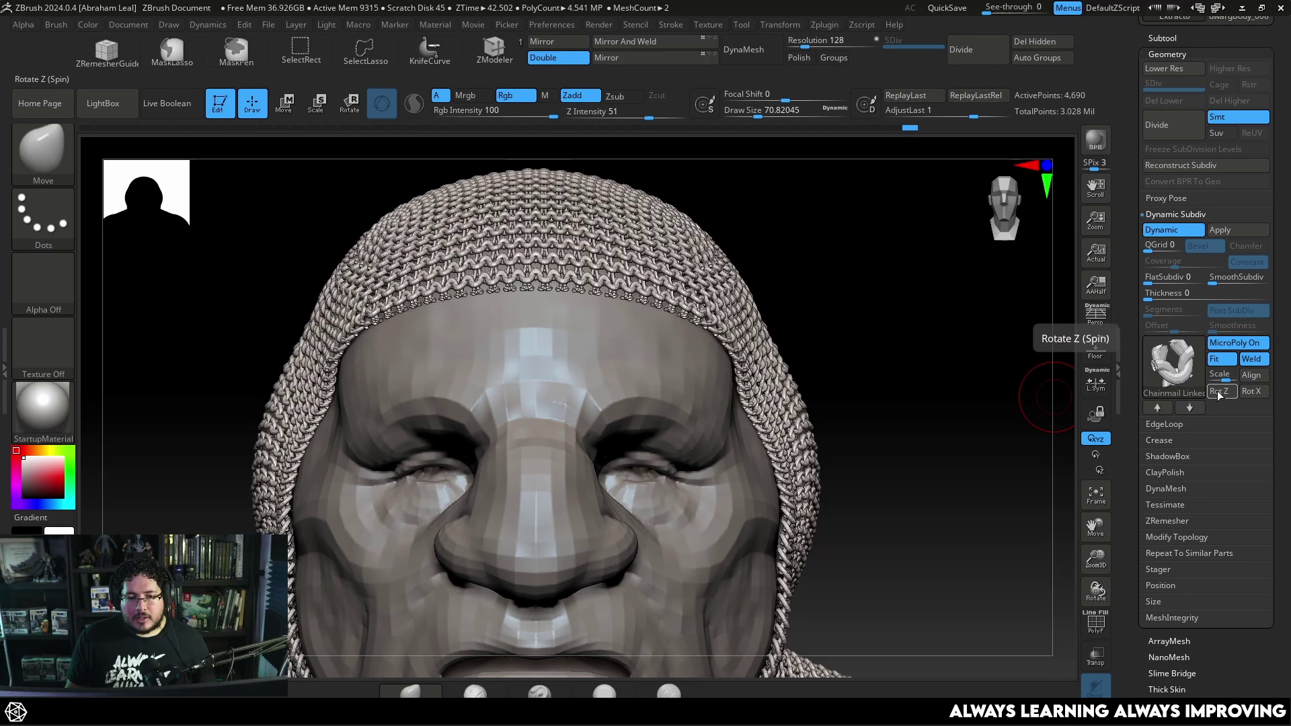
click(1218, 393)
Compare the chainmail around the head and ear with the hood's base topology, using polyframes and Dynamic Subdiv off
mouse_move(975, 396)
mouse_down()
mouse_move(942, 398)
mouse_move(946, 430)
mouse_move(908, 418)
mouse_move(973, 410)
mouse_up()
mouse_move(438, 485)
mouse_down()
mouse_move(487, 453)
mouse_move(426, 366)
mouse_move(687, 432)
mouse_up()
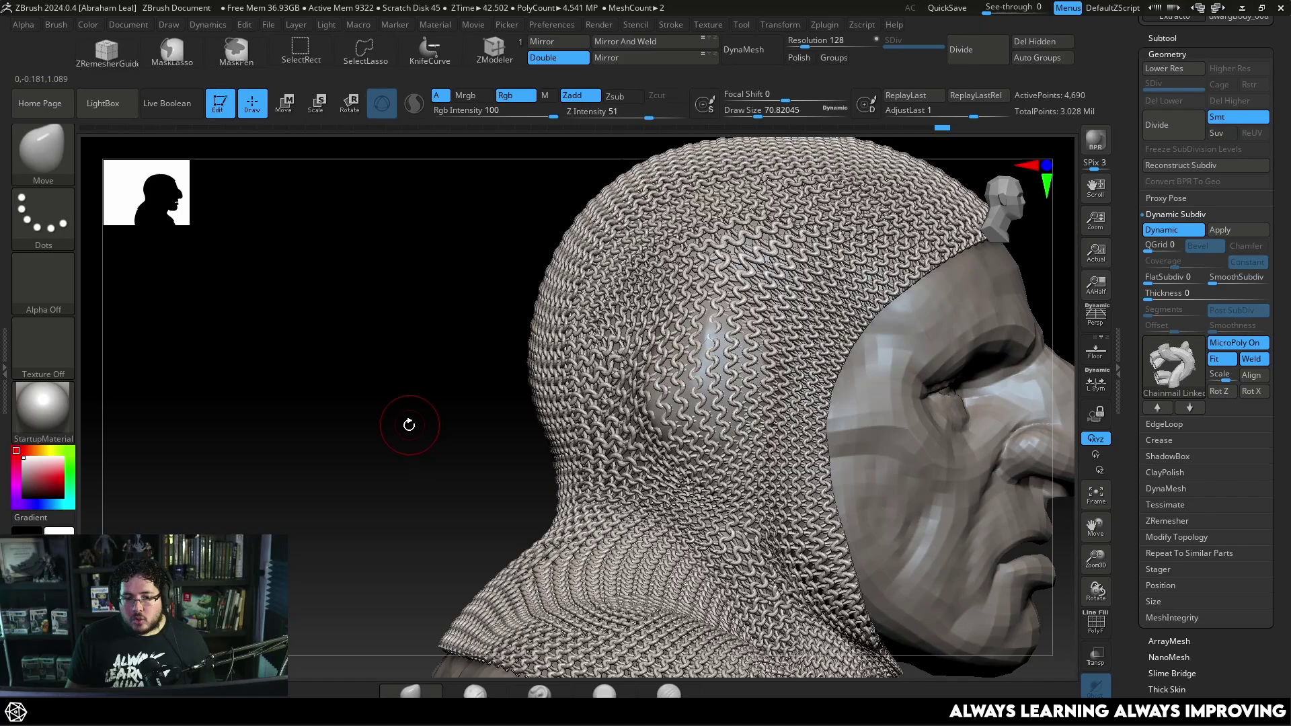
drag(409, 425, 791, 369)
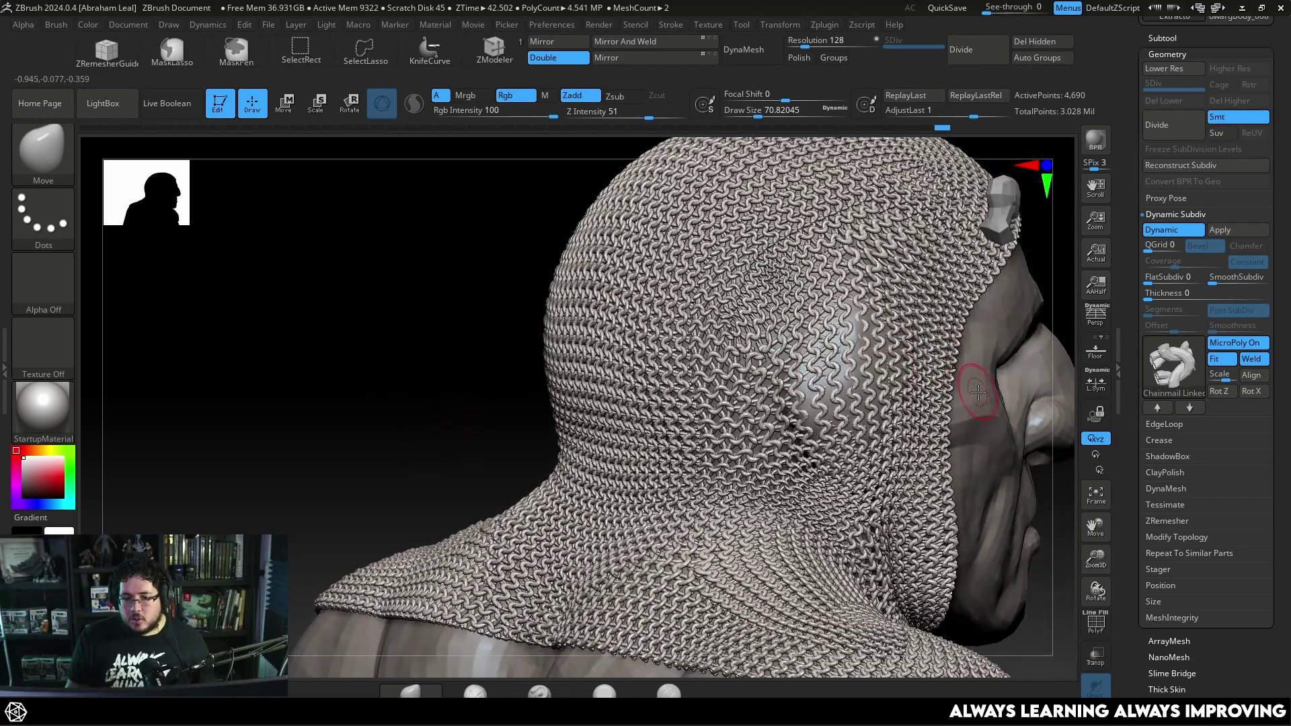
drag(436, 376, 918, 361)
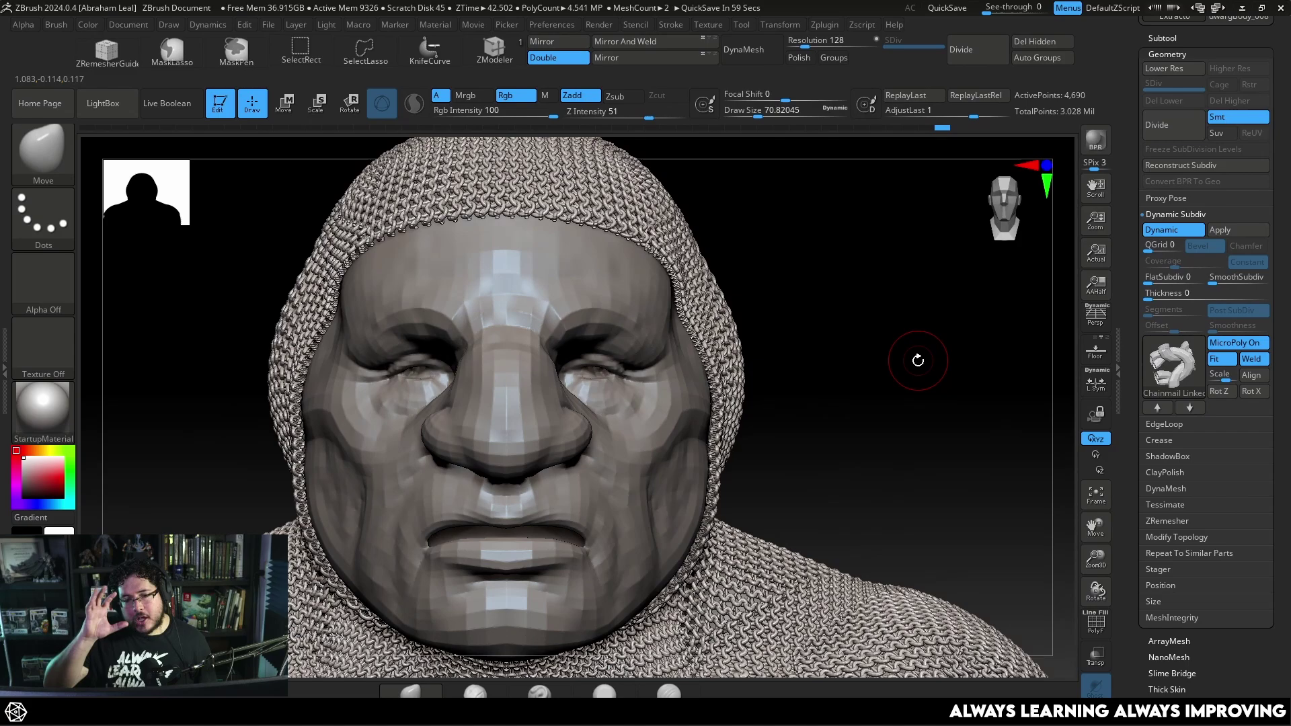
click(1167, 232)
drag(902, 346, 796, 296)
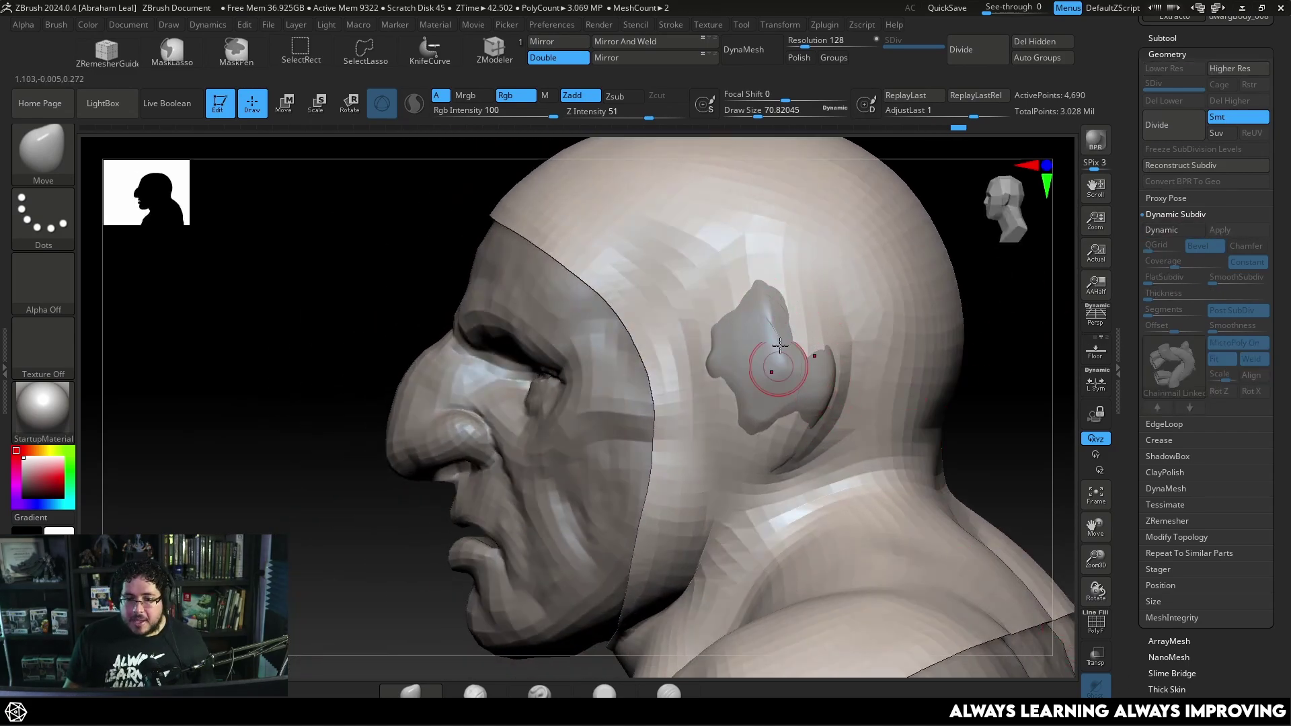
click(1094, 625)
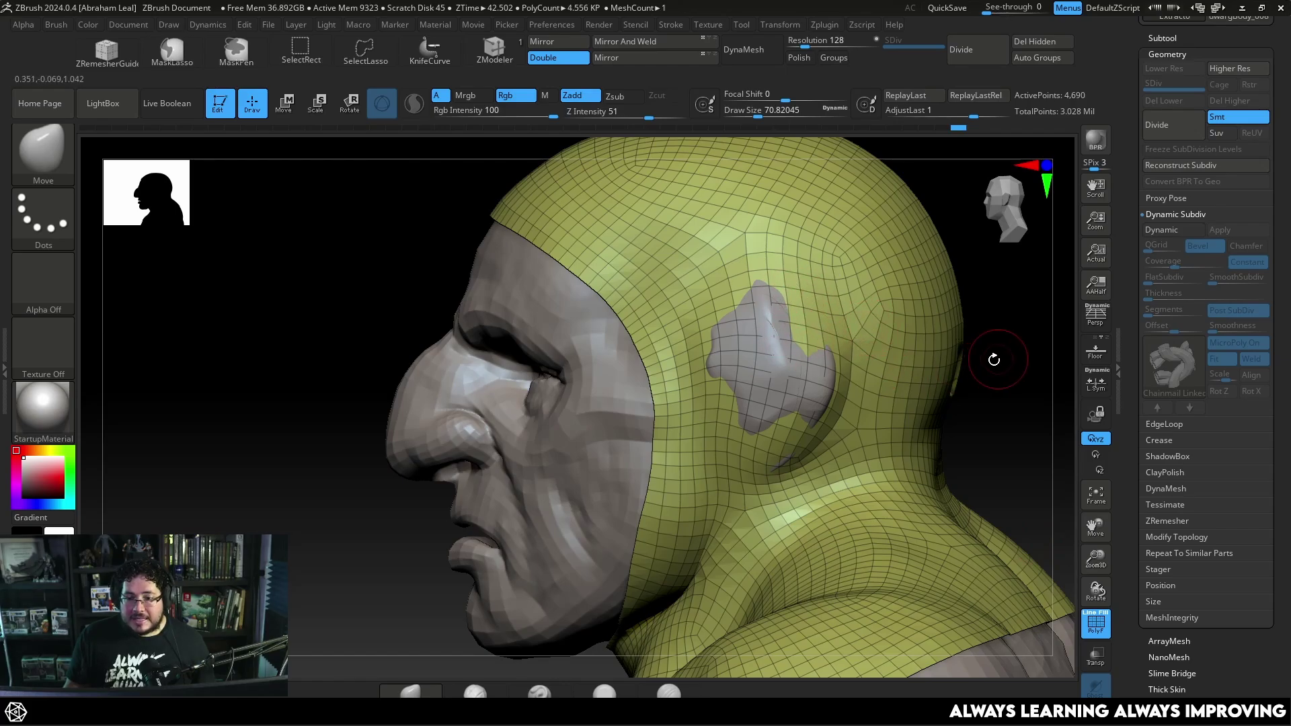
drag(995, 370, 1045, 283)
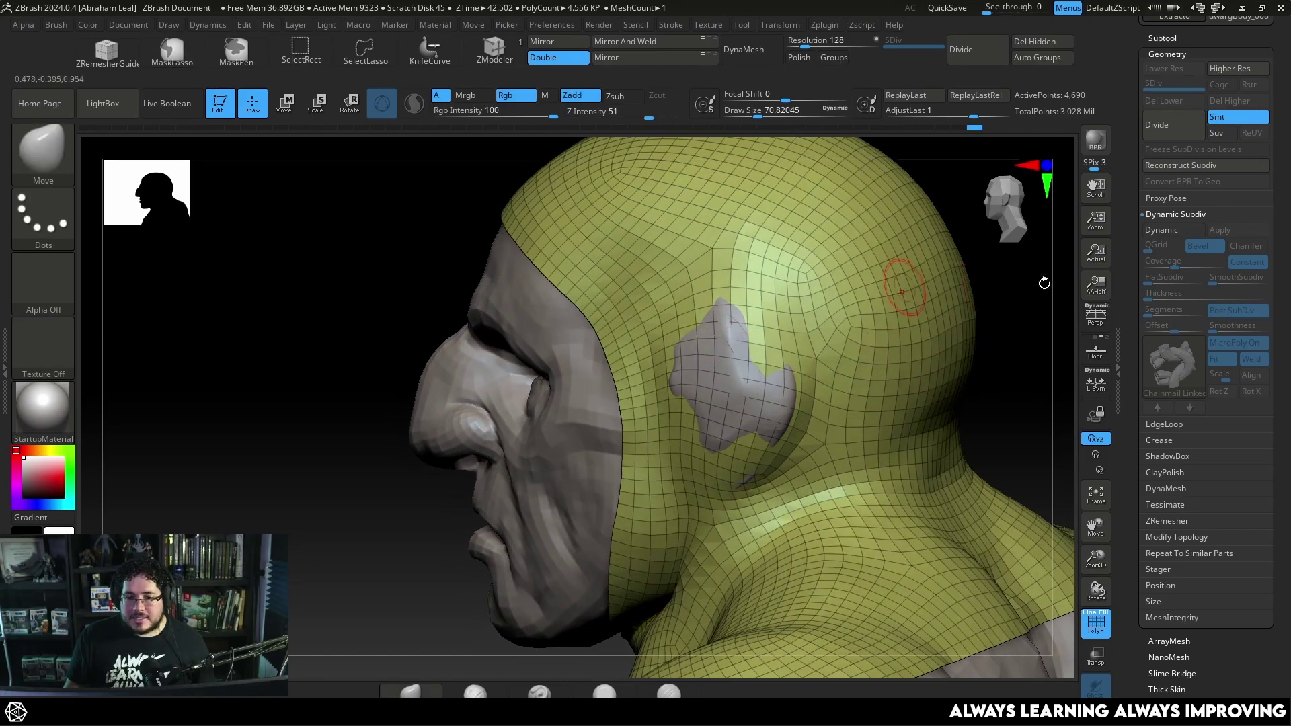
click(1172, 231)
click(1096, 622)
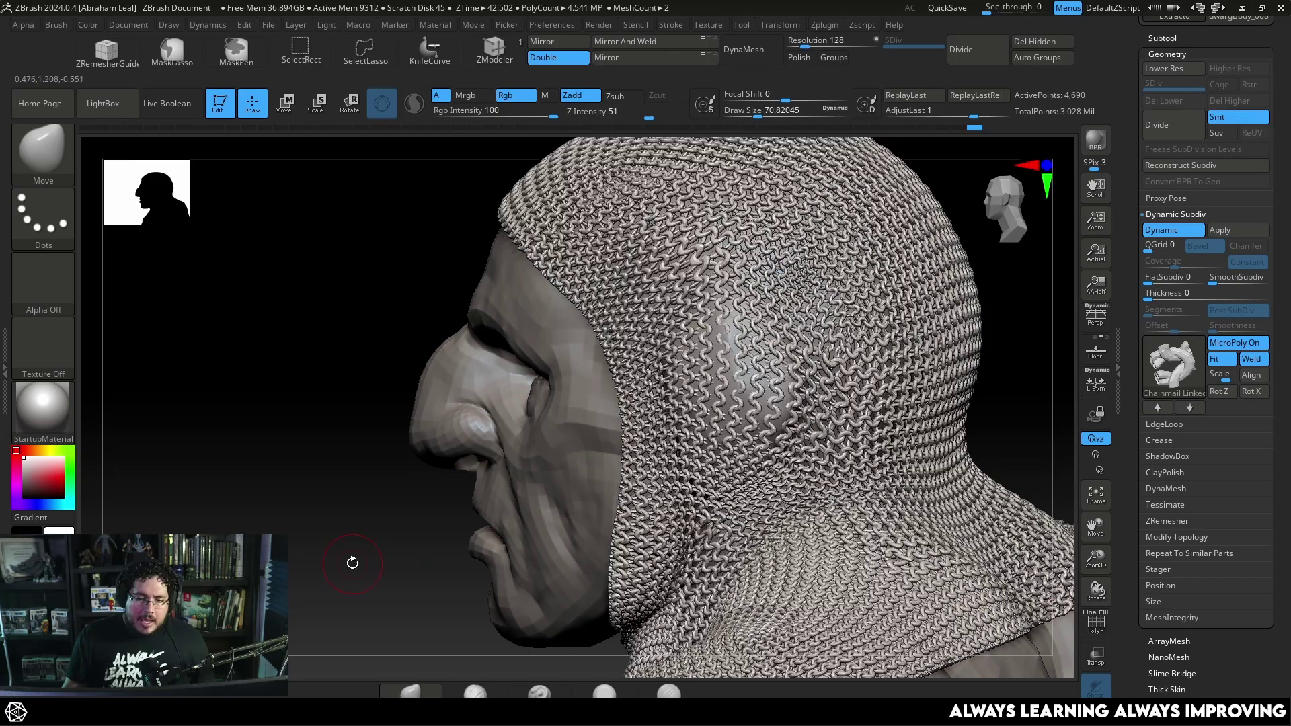
Turn off Dynamic Subdiv, isolate the hood and smooth its ear area with a draw size of about 239
drag(349, 563, 905, 424)
ctrl+right_drag(1028, 451, 678, 427)
drag(516, 430, 796, 427)
ctrl+right_drag(795, 426, 837, 402)
drag(837, 402, 859, 370)
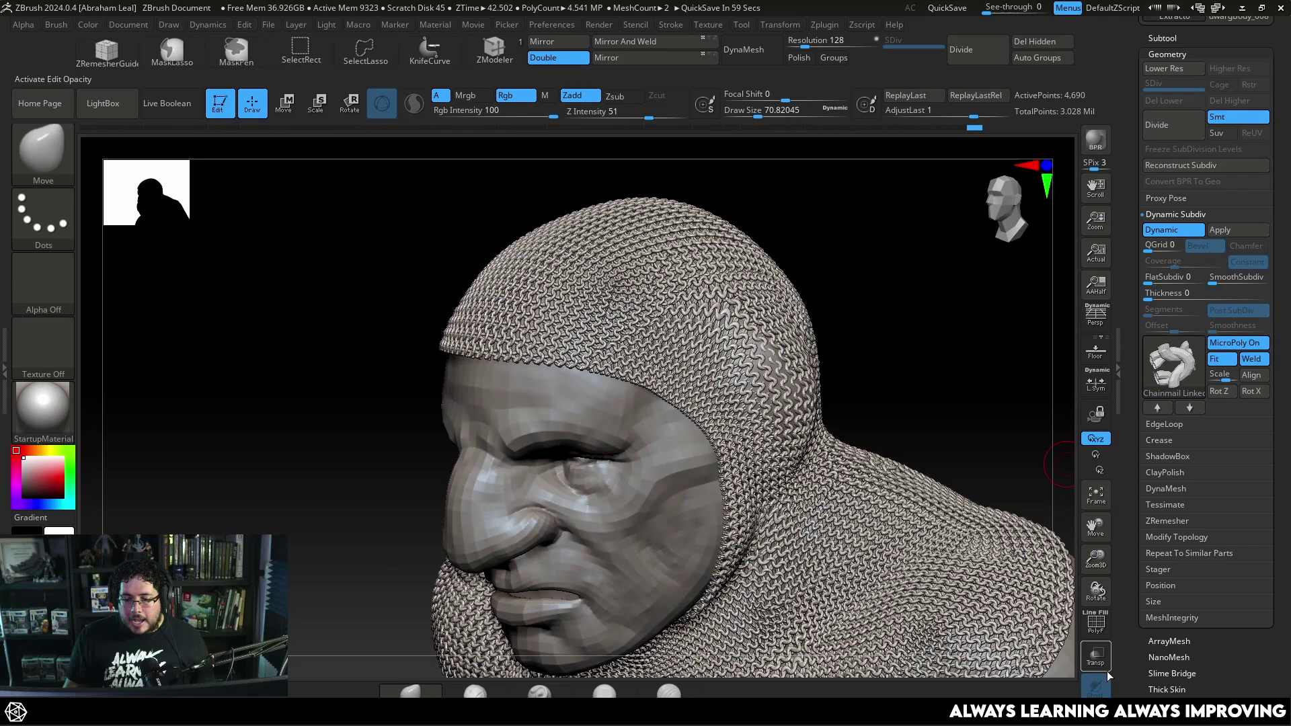
click(1159, 232)
drag(921, 394, 849, 382)
click(1095, 714)
key(s)
mouse_move(710, 390)
mouse_down()
mouse_move(749, 393)
mouse_move(738, 448)
mouse_up()
key(space)
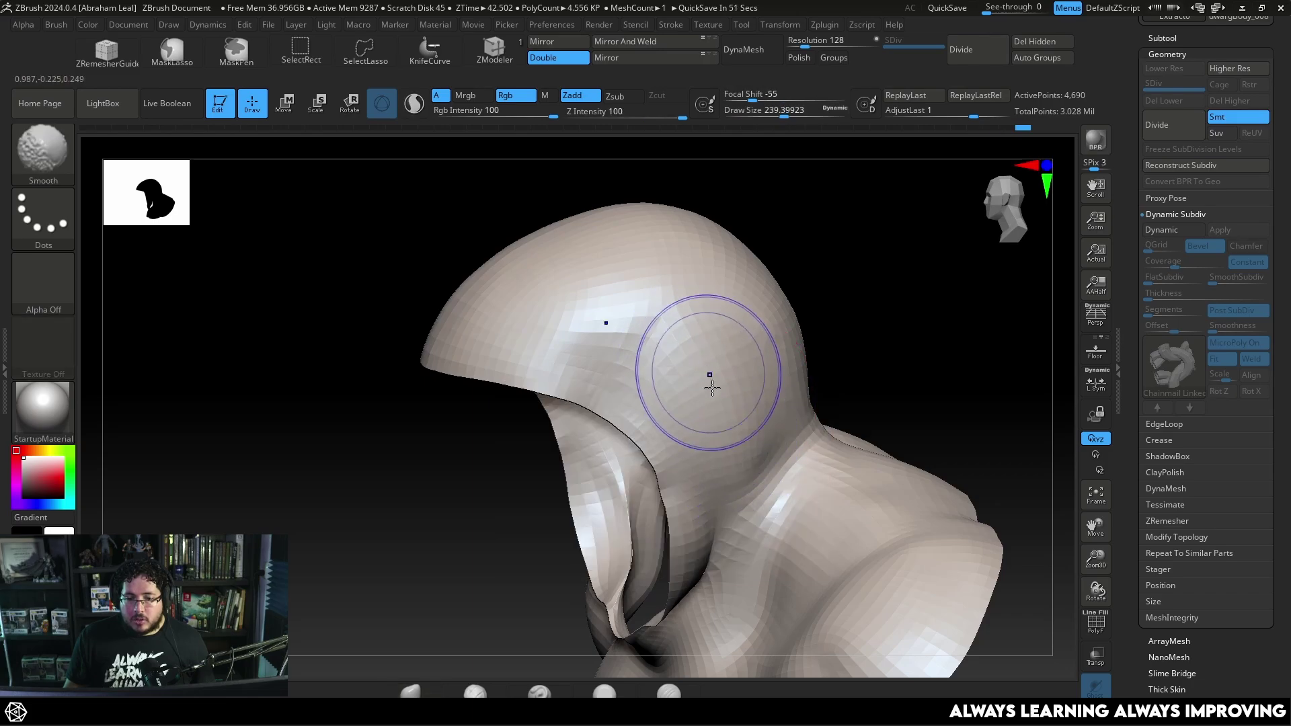
mouse_move(828, 389)
mouse_down()
mouse_move(919, 337)
mouse_move(914, 364)
mouse_move(1036, 393)
mouse_up()
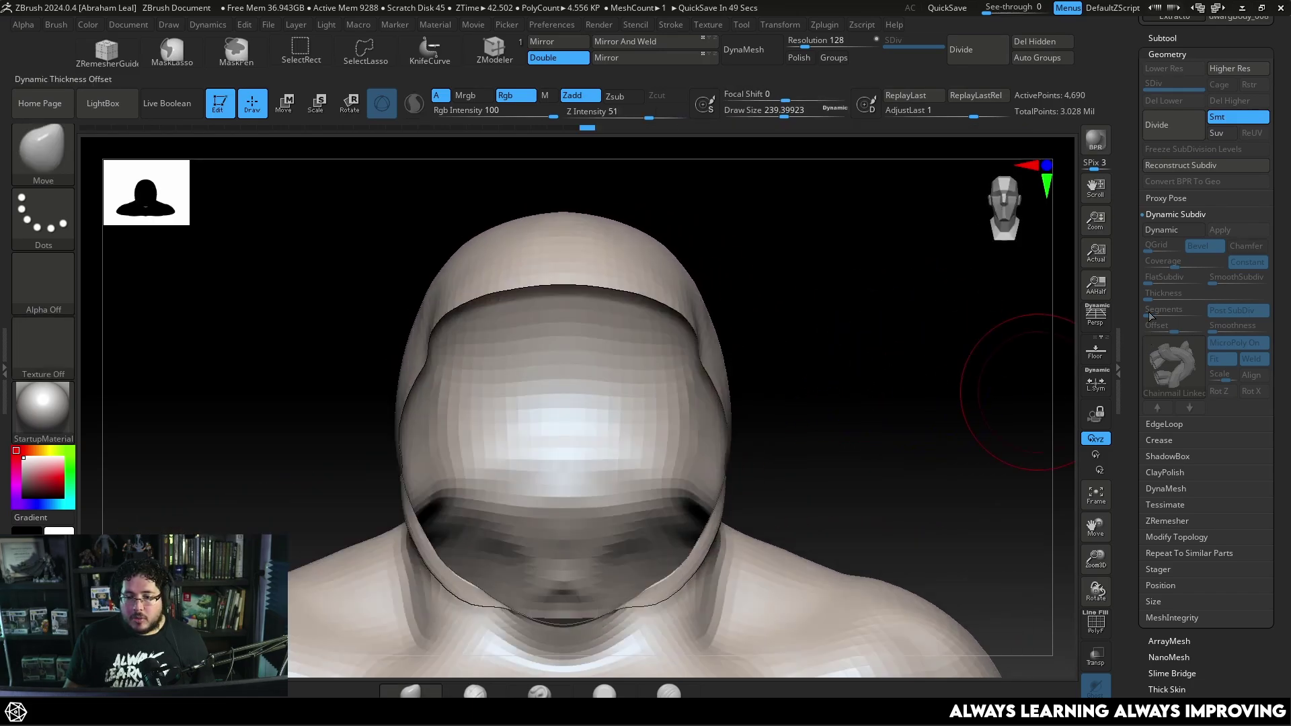
Turn Dynamic Subdiv back on, show the body again and reduce the draw size to about 149
click(1162, 230)
drag(887, 360, 1064, 652)
drag(962, 434, 1002, 364)
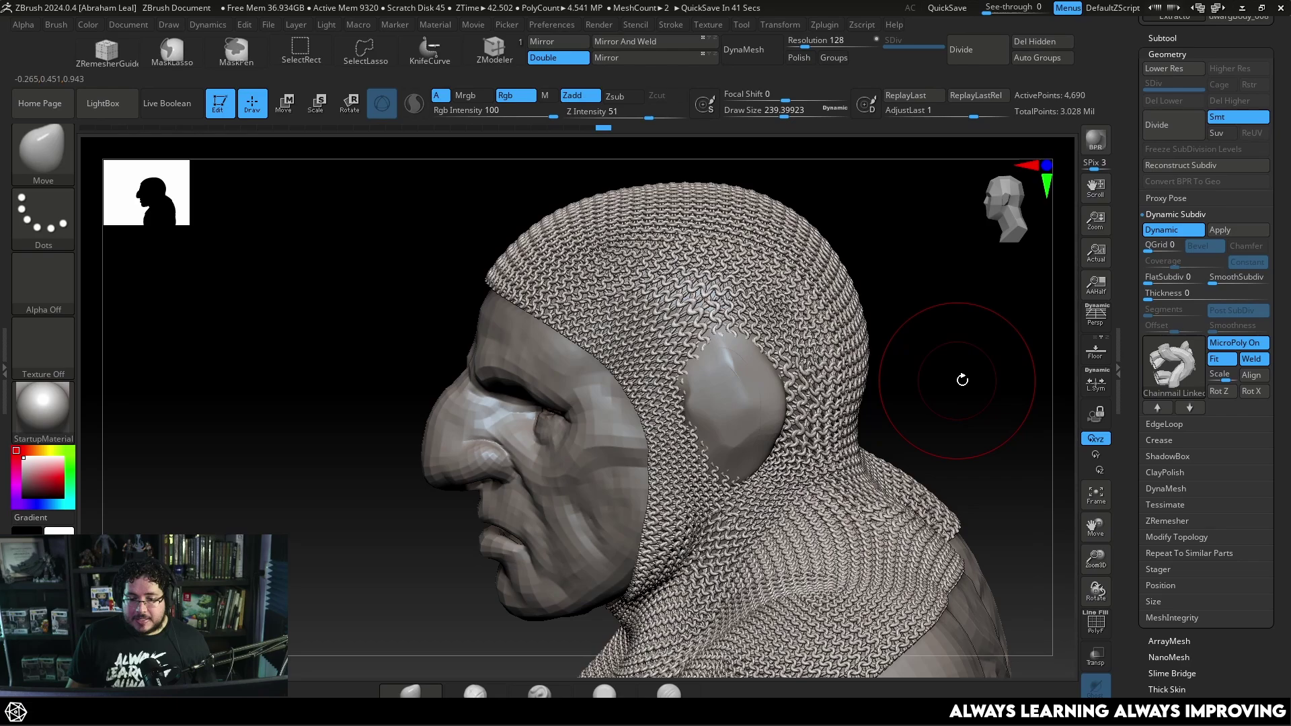
mouse_move(963, 380)
mouse_down()
mouse_move(991, 374)
mouse_move(905, 363)
mouse_move(955, 363)
mouse_up()
key(space)
drag(928, 353, 913, 354)
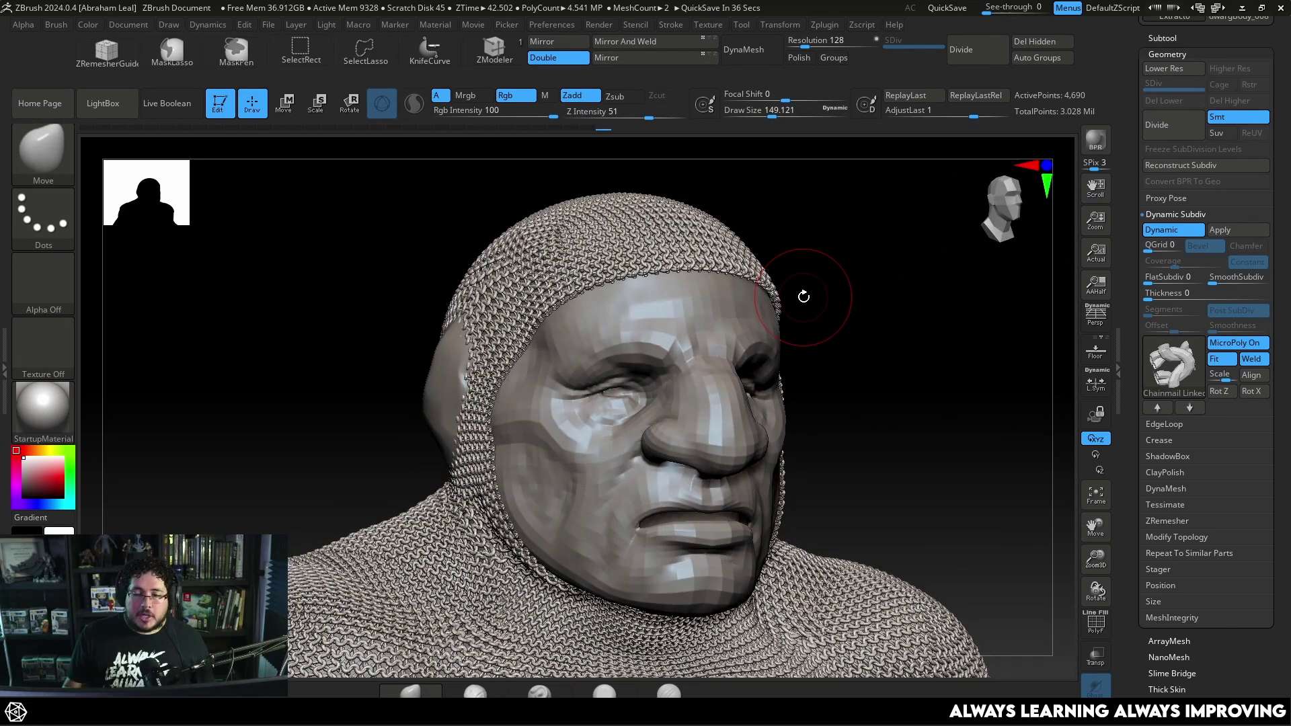
Turn off the hood's Dynamic Subdiv preview and duplicate the Extract0 subtool
click(1161, 236)
click(1160, 235)
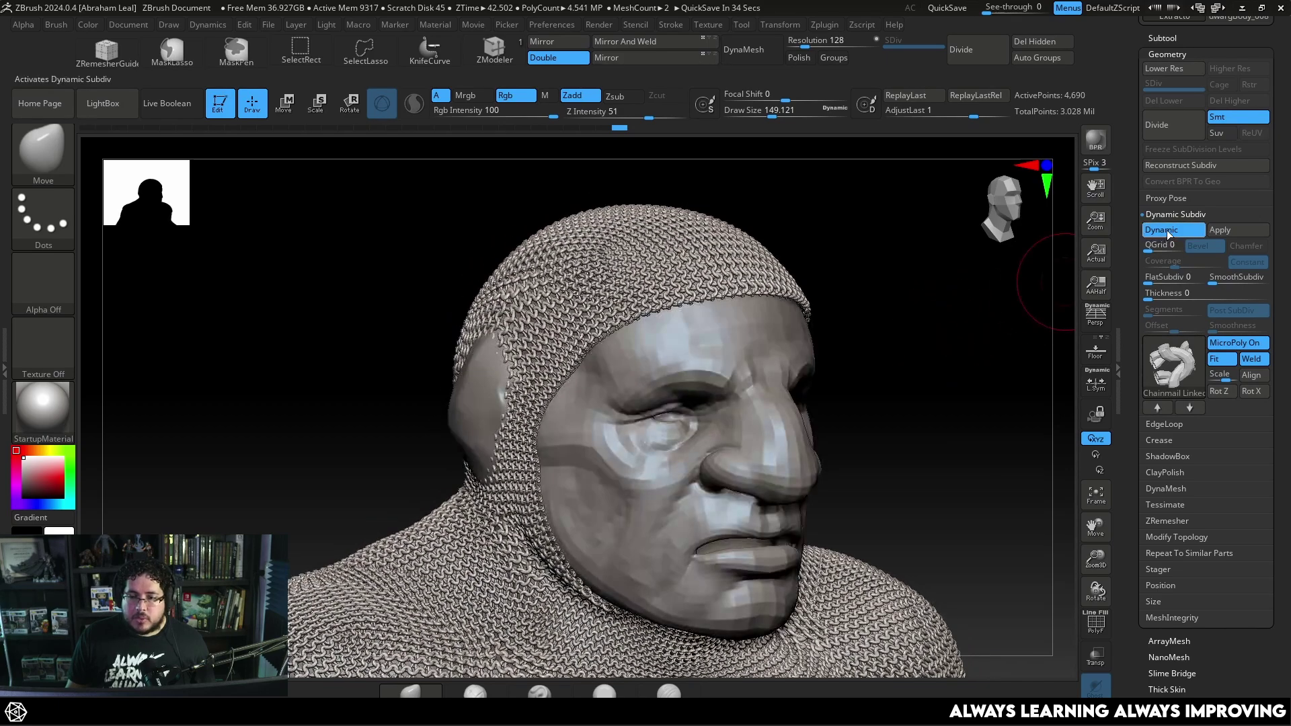
click(1161, 229)
click(1172, 54)
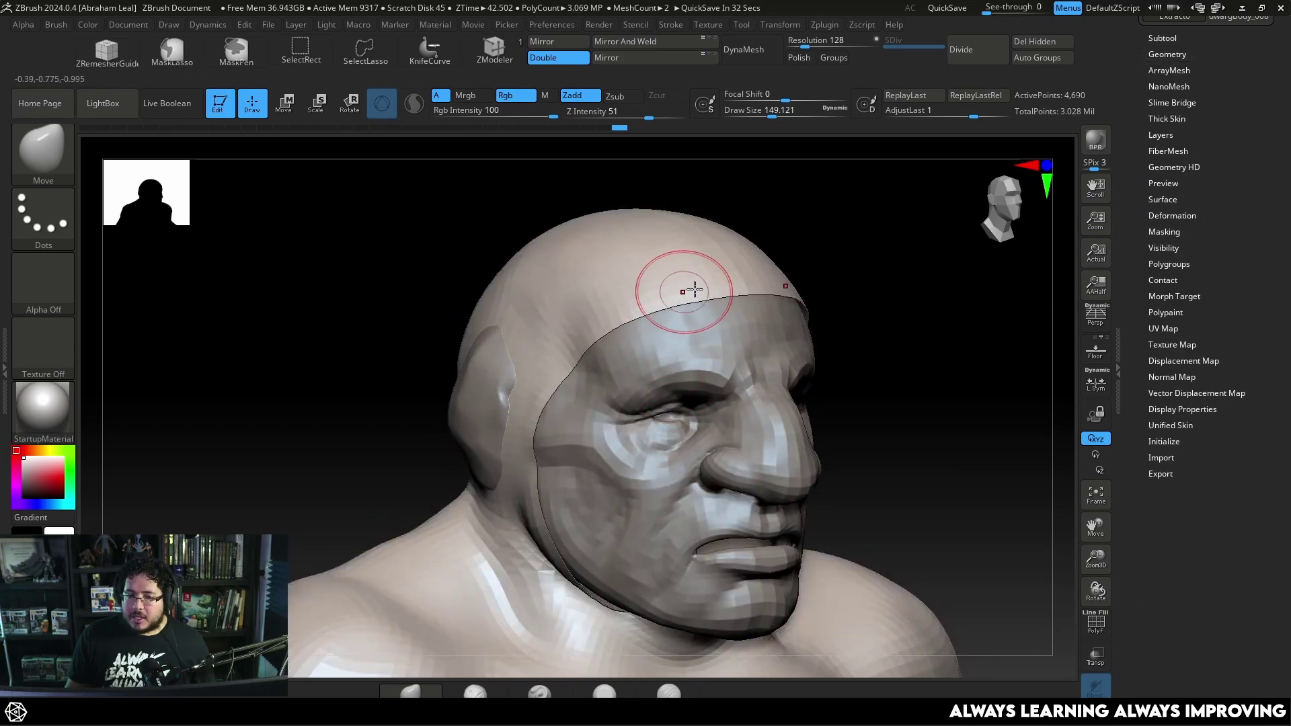
scroll(1180, 99, up, 1)
click(1177, 90)
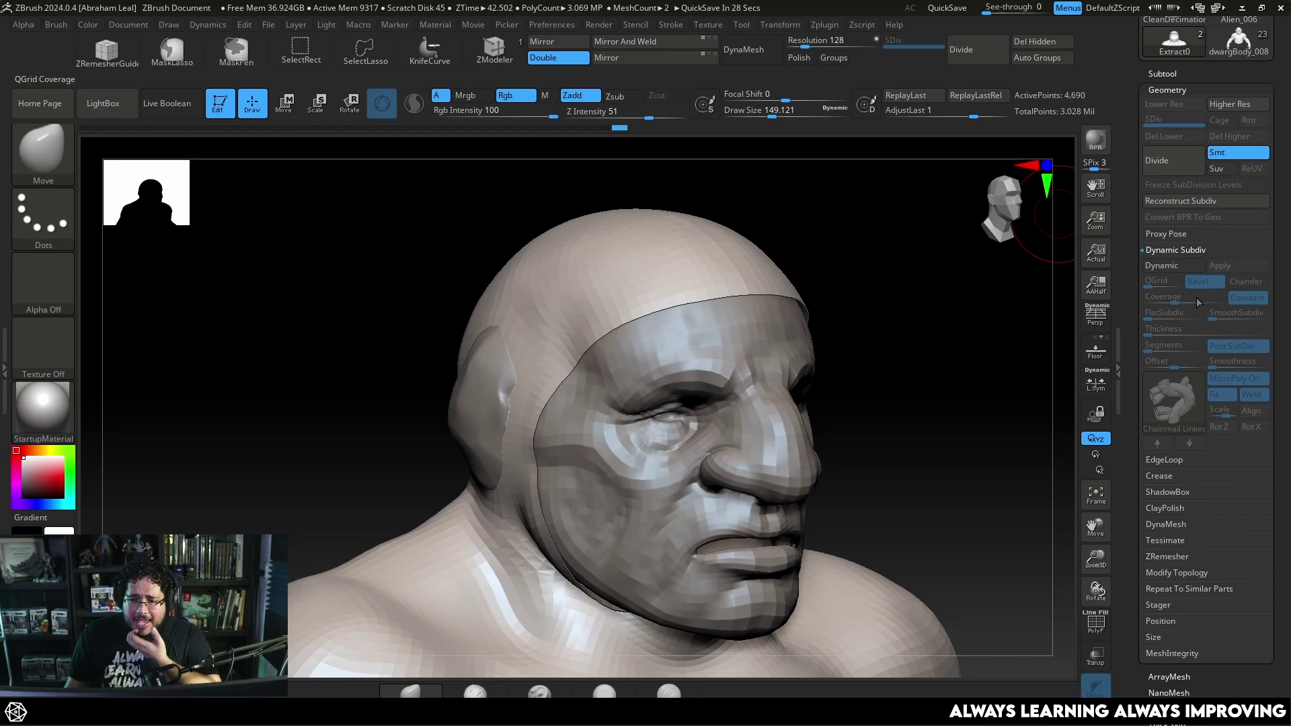
click(1198, 76)
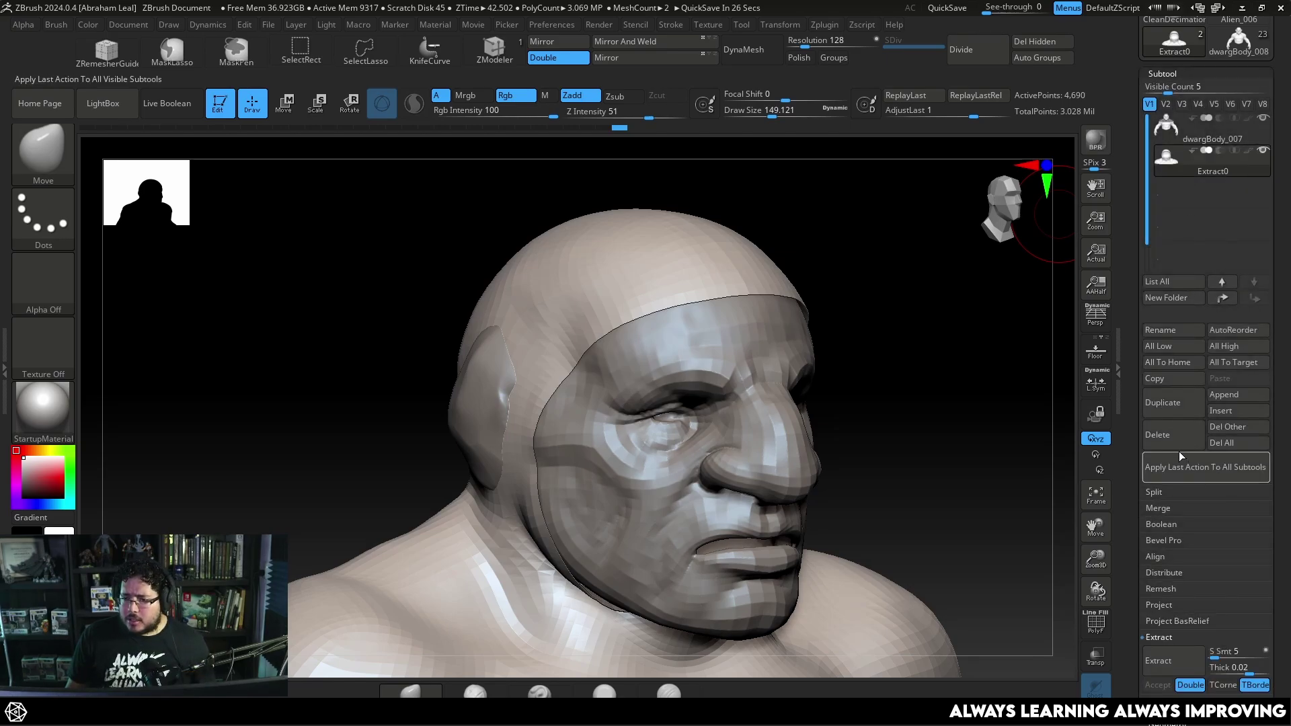
click(1169, 410)
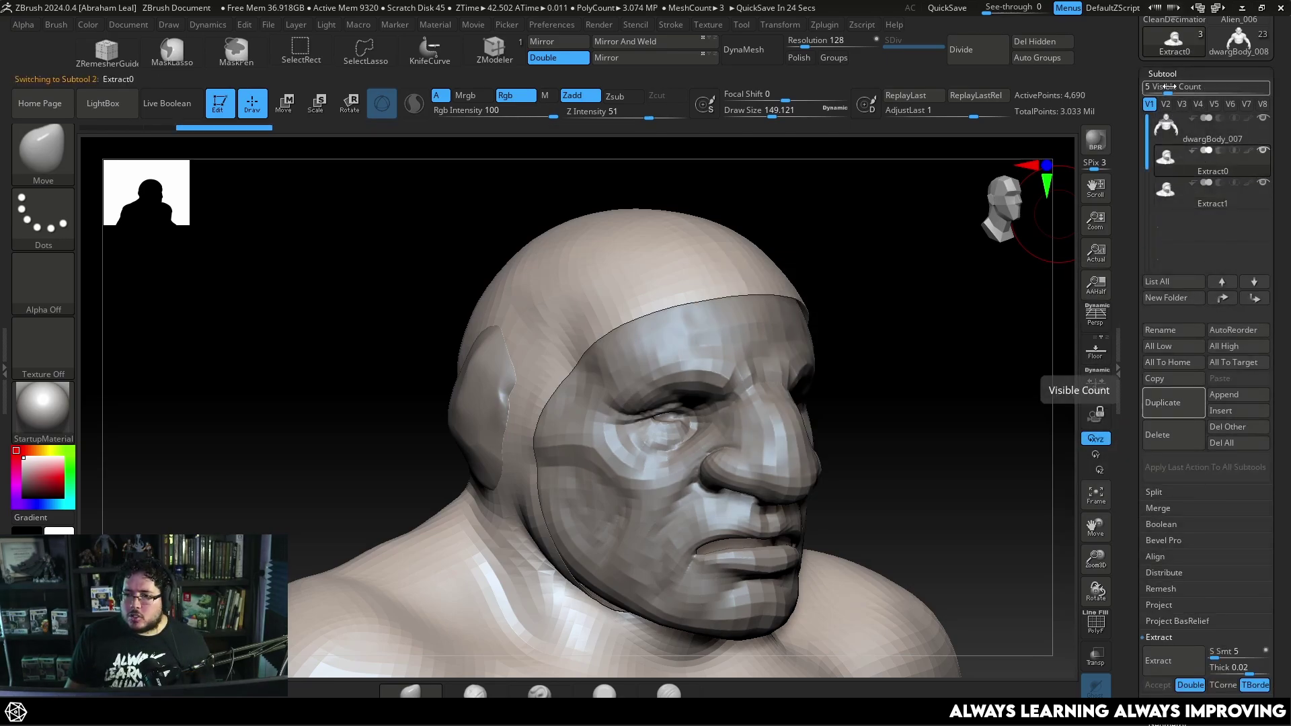
Re-enable Dynamic Subdiv on Extract0 and apply it to convert the chainmail MicroPoly into real geometry
click(1171, 76)
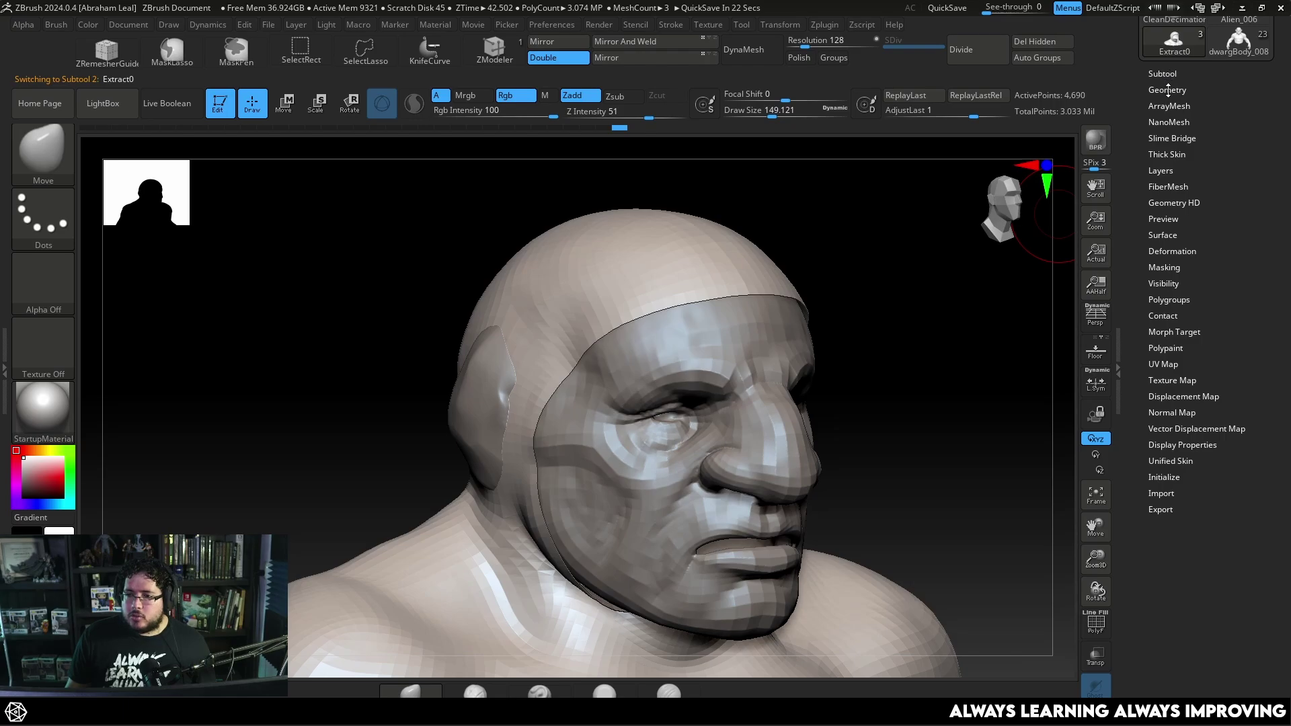
click(1172, 90)
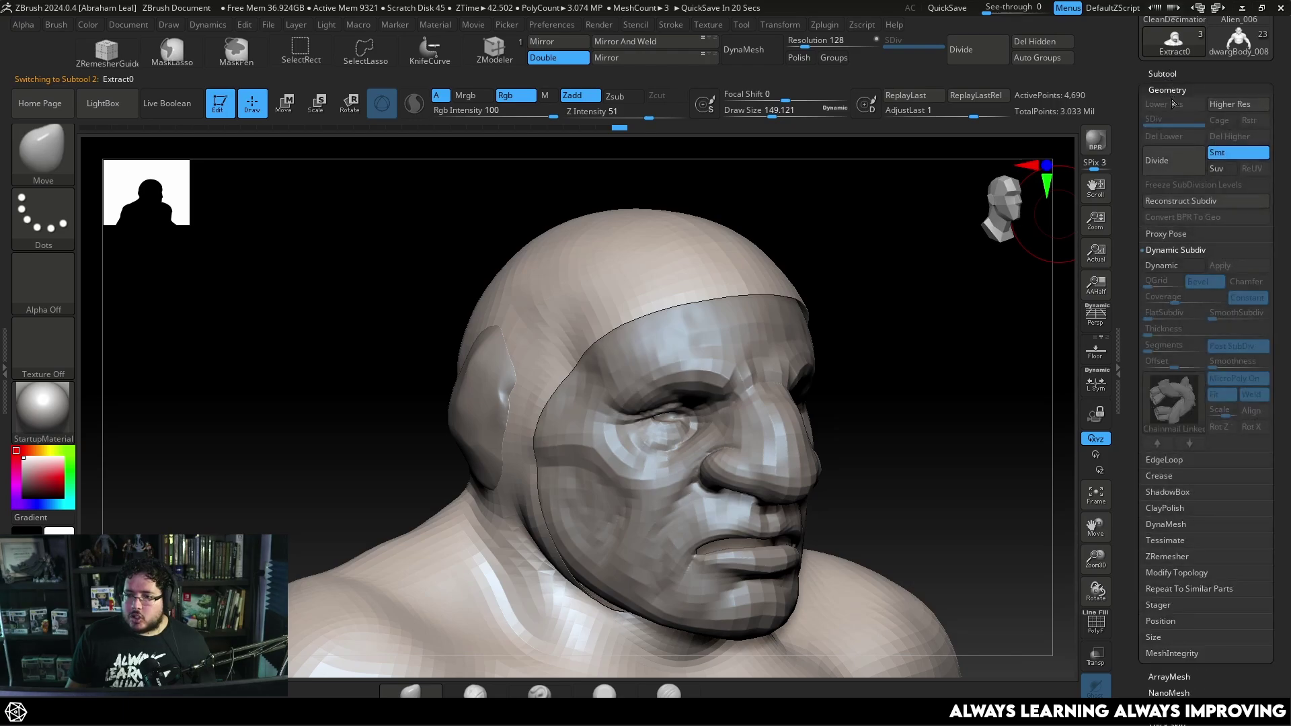
click(1173, 265)
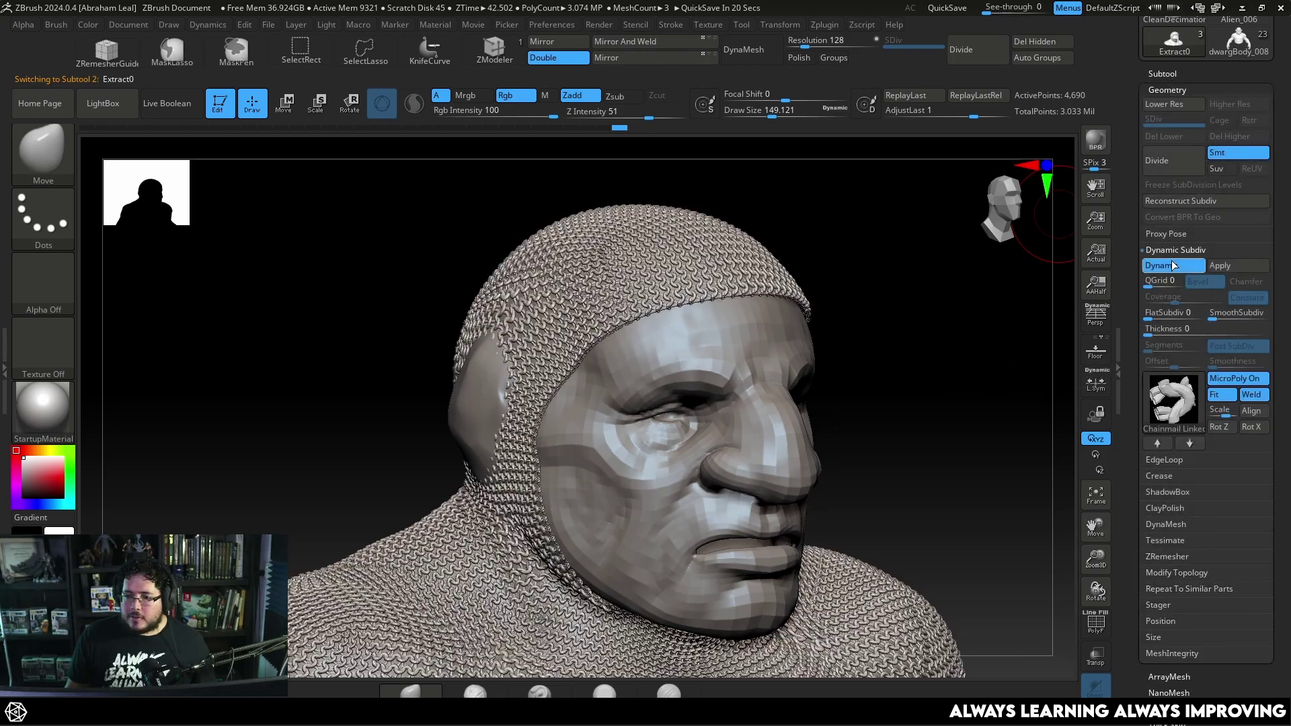
click(1229, 268)
drag(938, 327, 943, 367)
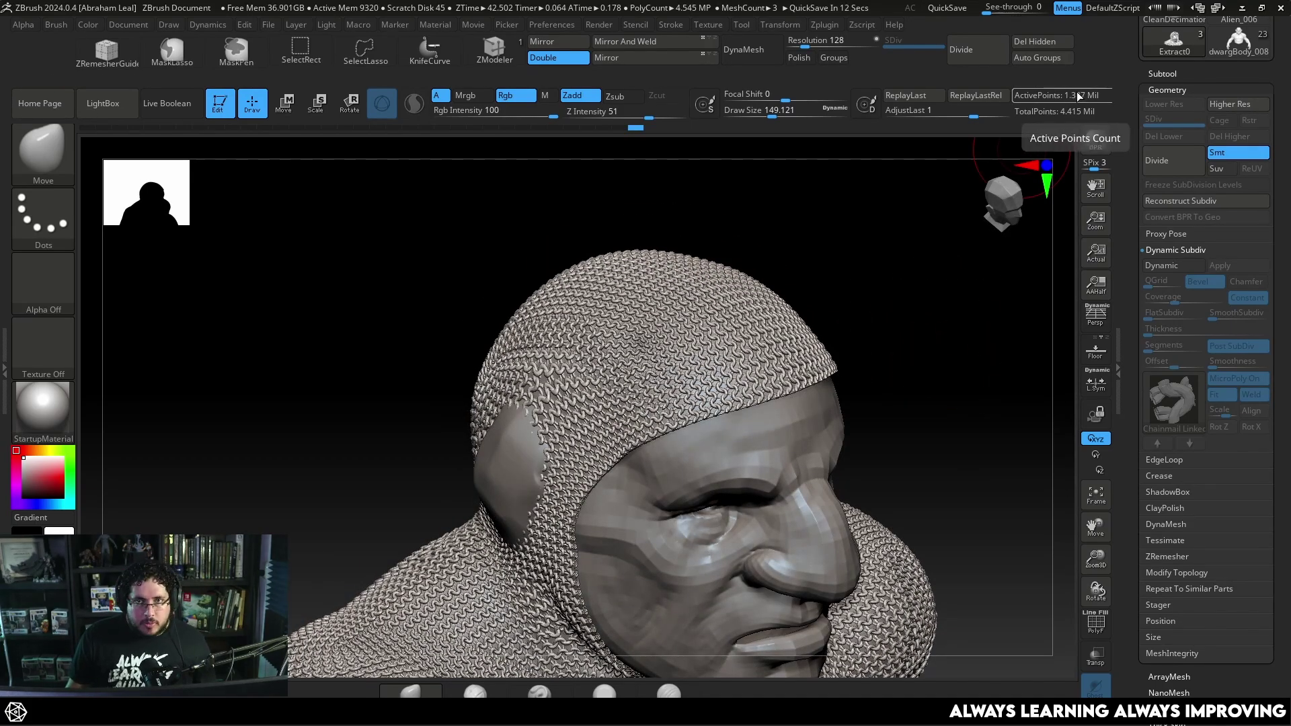
Isolate the applied chainmail hood, inspect its links up close and divide the mesh to subdivision level 2
ctrl+right_drag(958, 454, 983, 497)
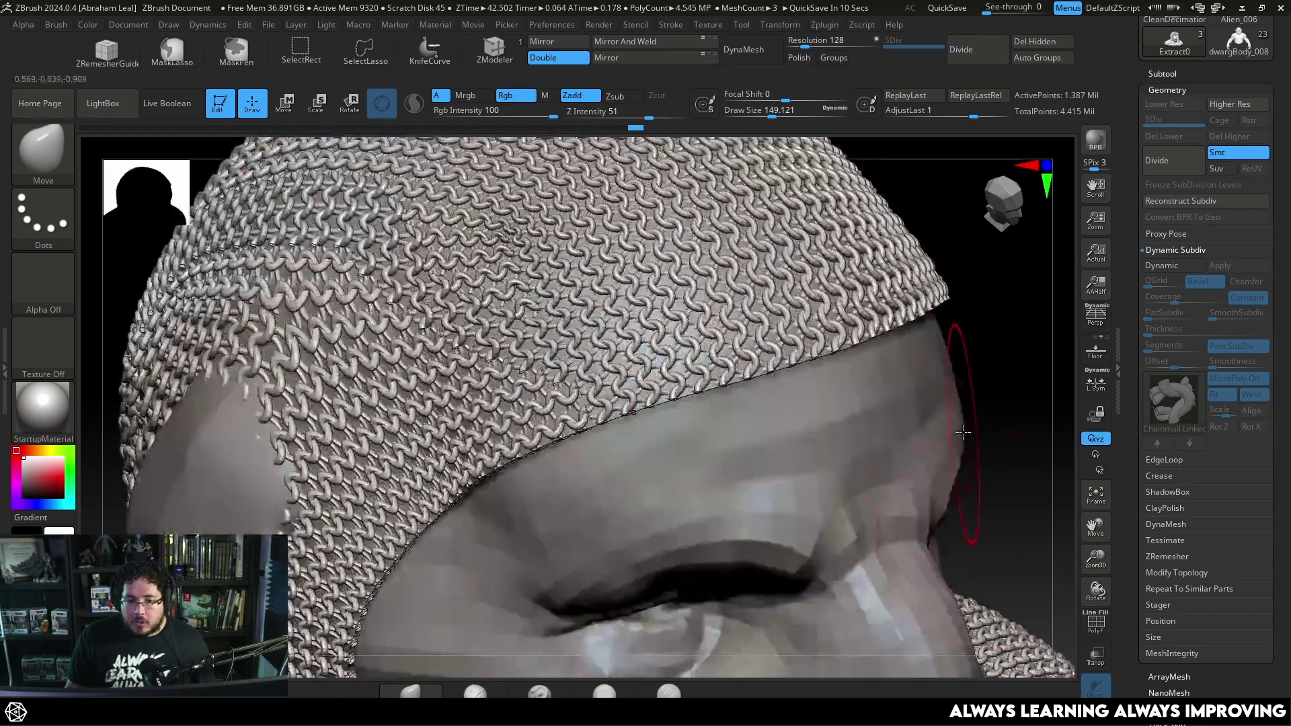
drag(1049, 592, 922, 519)
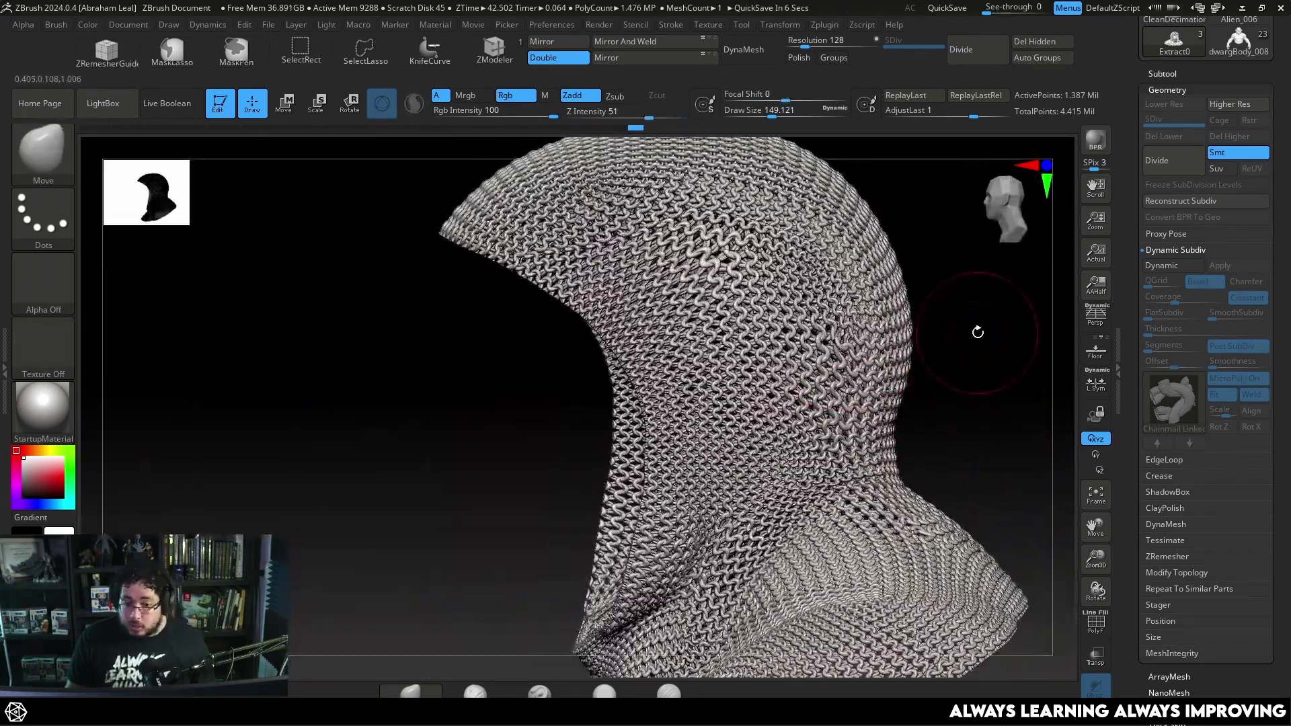
ctrl+right_drag(977, 331, 962, 419)
scroll(963, 418, down, 2)
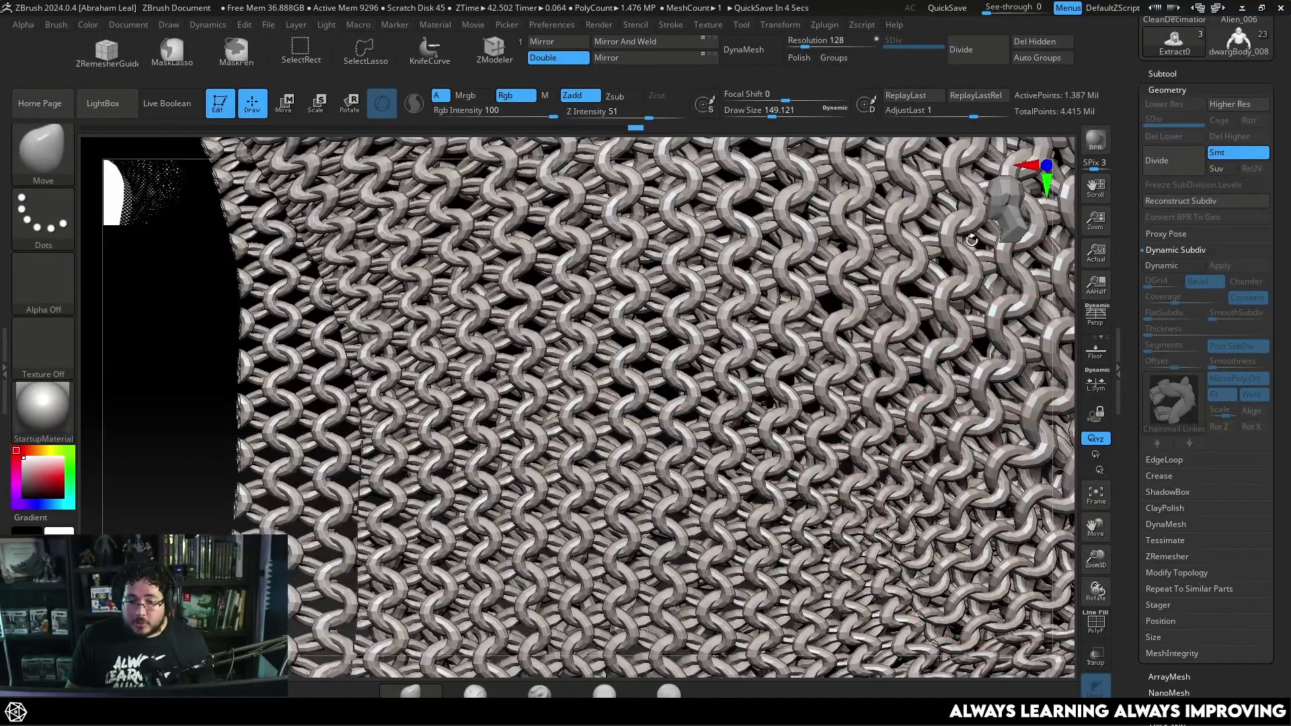
key(f)
key(ctrl+d)
Examine the subdivided chainmail hood from the sides, front and shoulders, and inspect the links around the face opening
drag(505, 446, 885, 341)
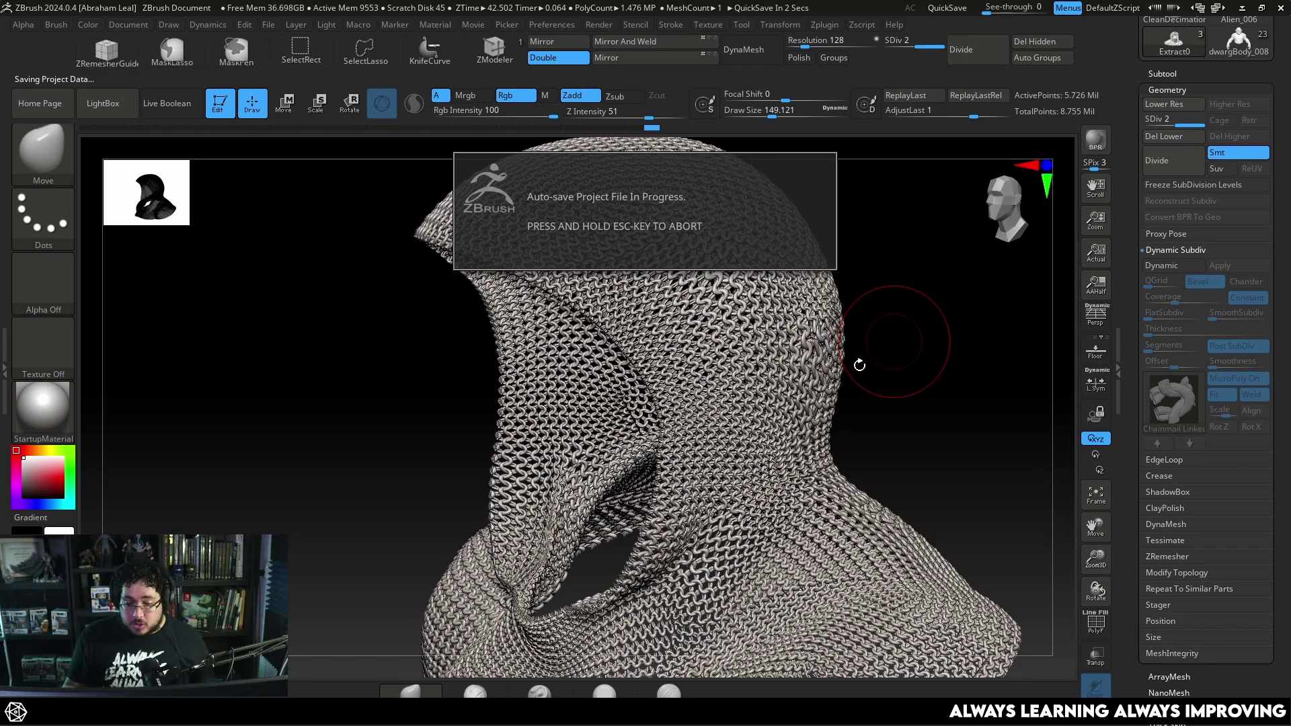
drag(860, 364, 856, 364)
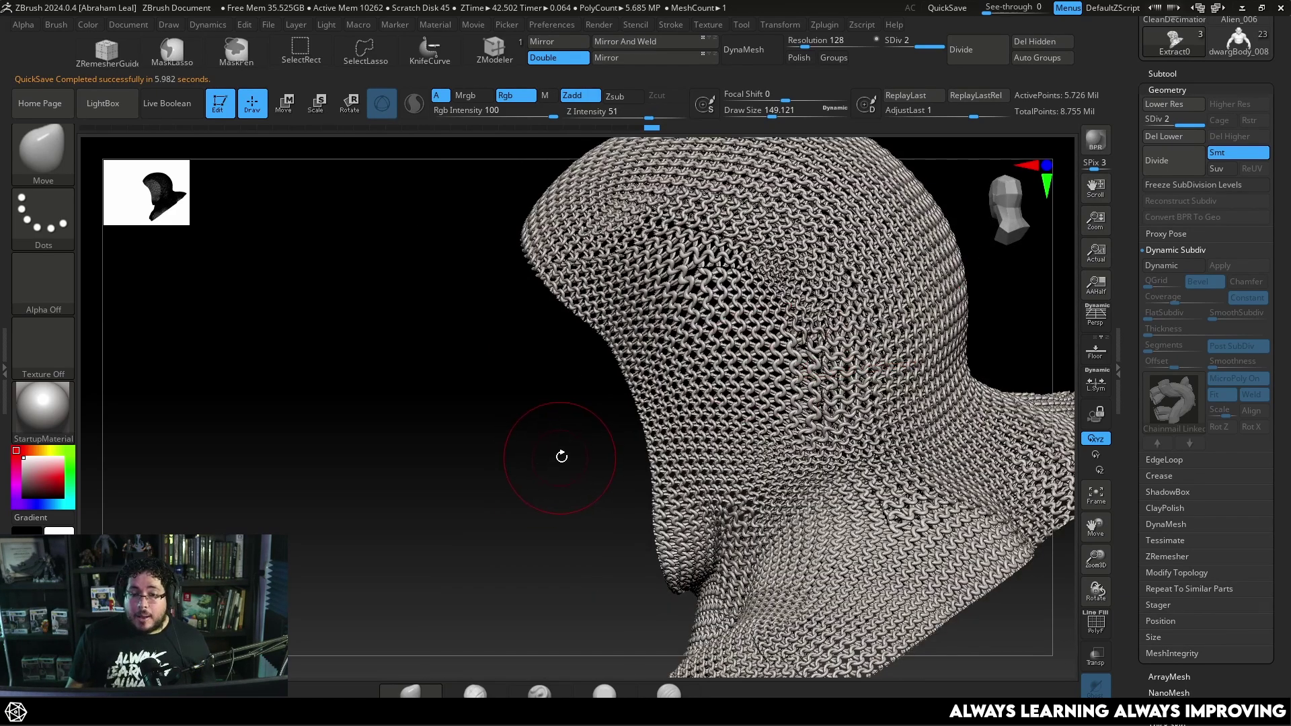
drag(561, 456, 609, 460)
alt+drag(501, 474, 476, 377)
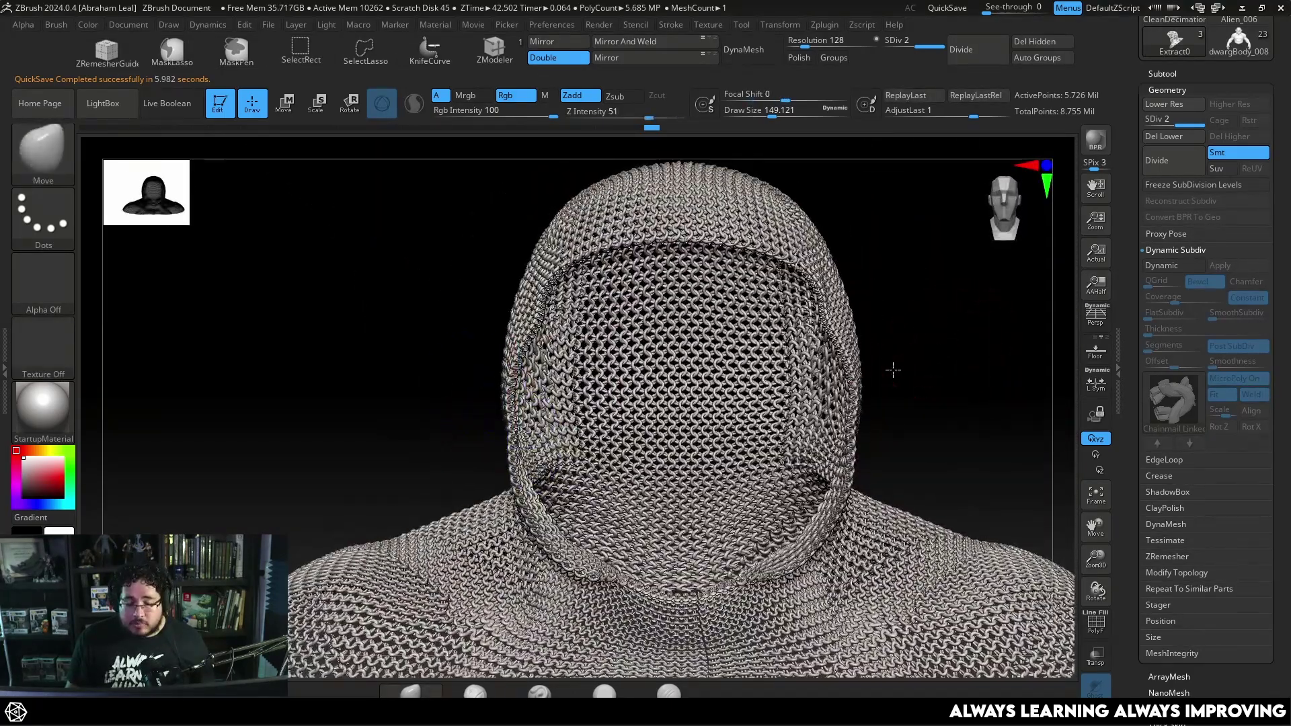
alt+drag(893, 370, 937, 335)
mouse_move(964, 380)
alt+mouse_down()
mouse_move(869, 366)
mouse_move(942, 377)
alt+mouse_up()
click(1182, 90)
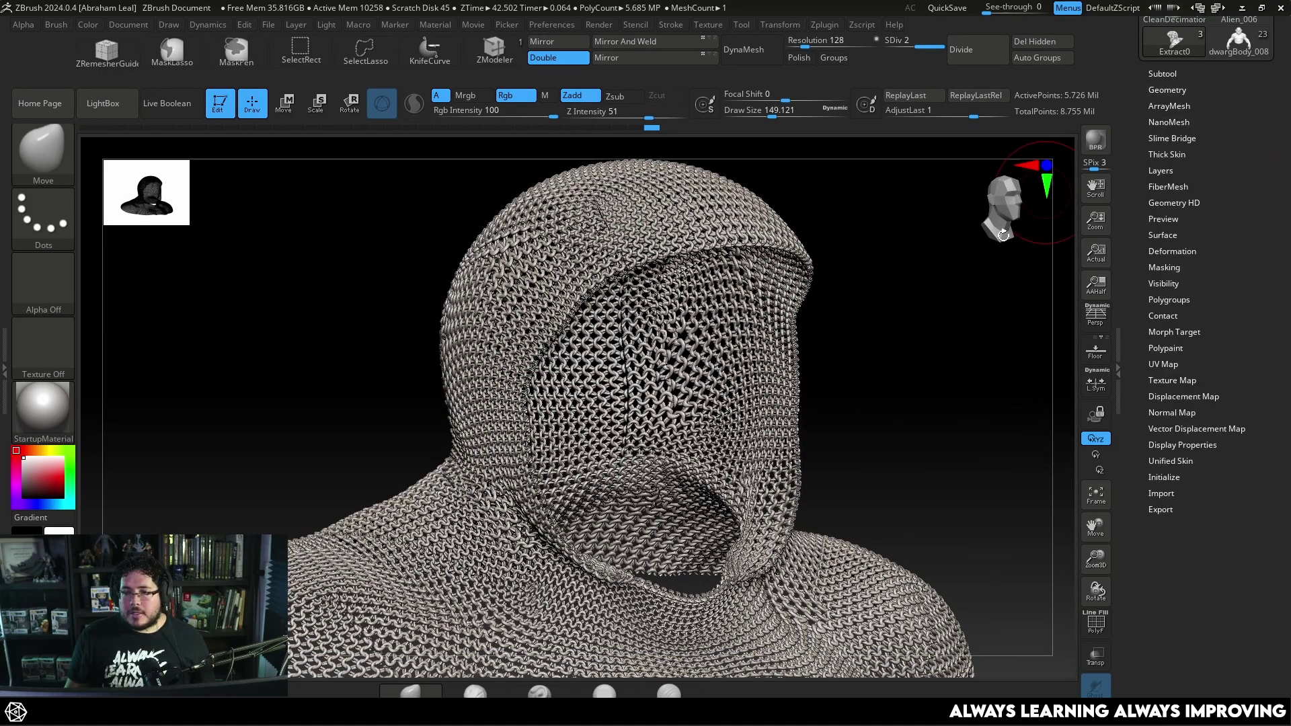
drag(955, 303, 827, 195)
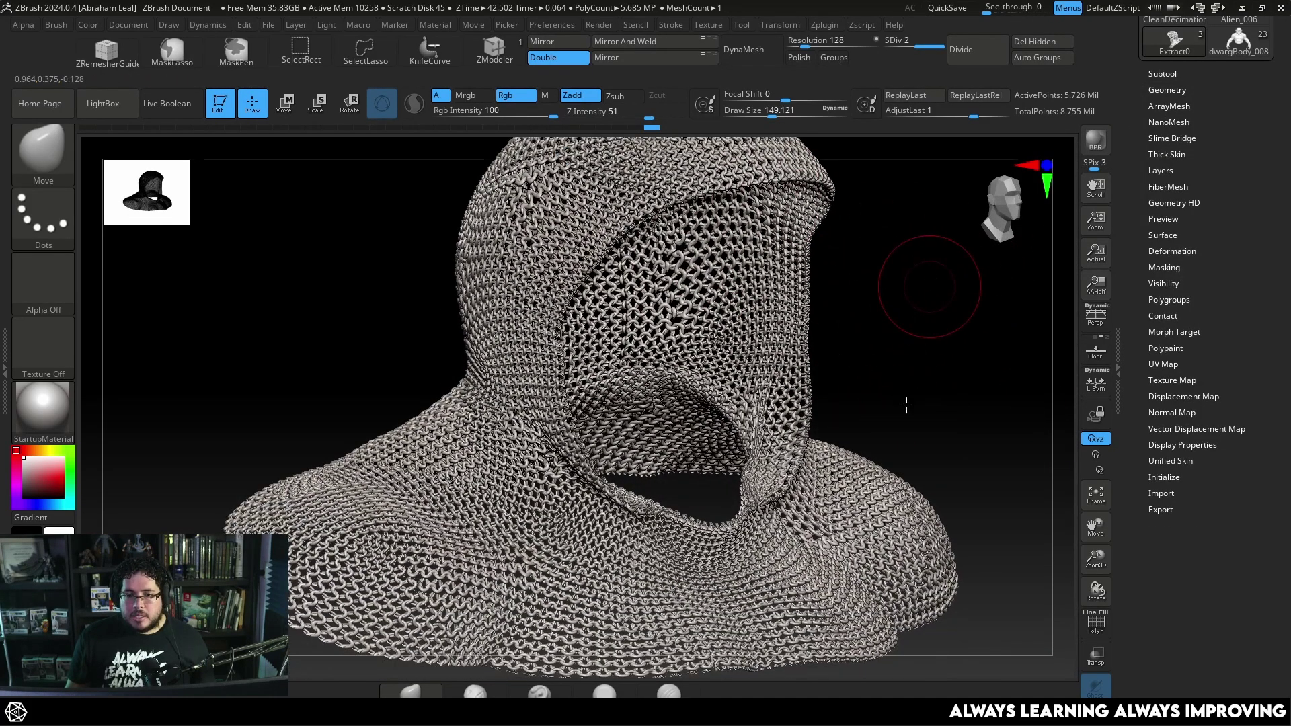
mouse_move(907, 405)
alt+mouse_down()
mouse_move(882, 415)
mouse_move(891, 303)
mouse_move(925, 343)
mouse_move(876, 301)
mouse_move(848, 298)
alt+mouse_up()
key(space)
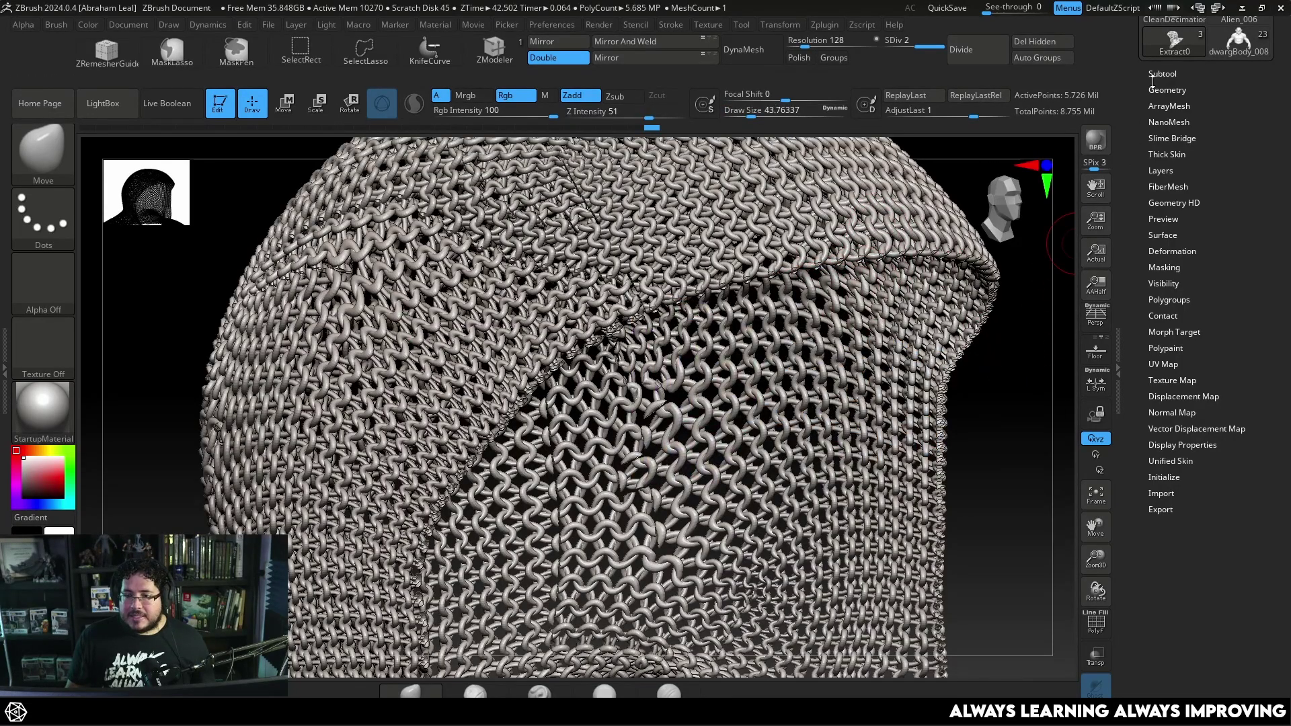
Show all subtools again, select the unsubdivided duplicate hood Extract1 and isolate it
click(1165, 73)
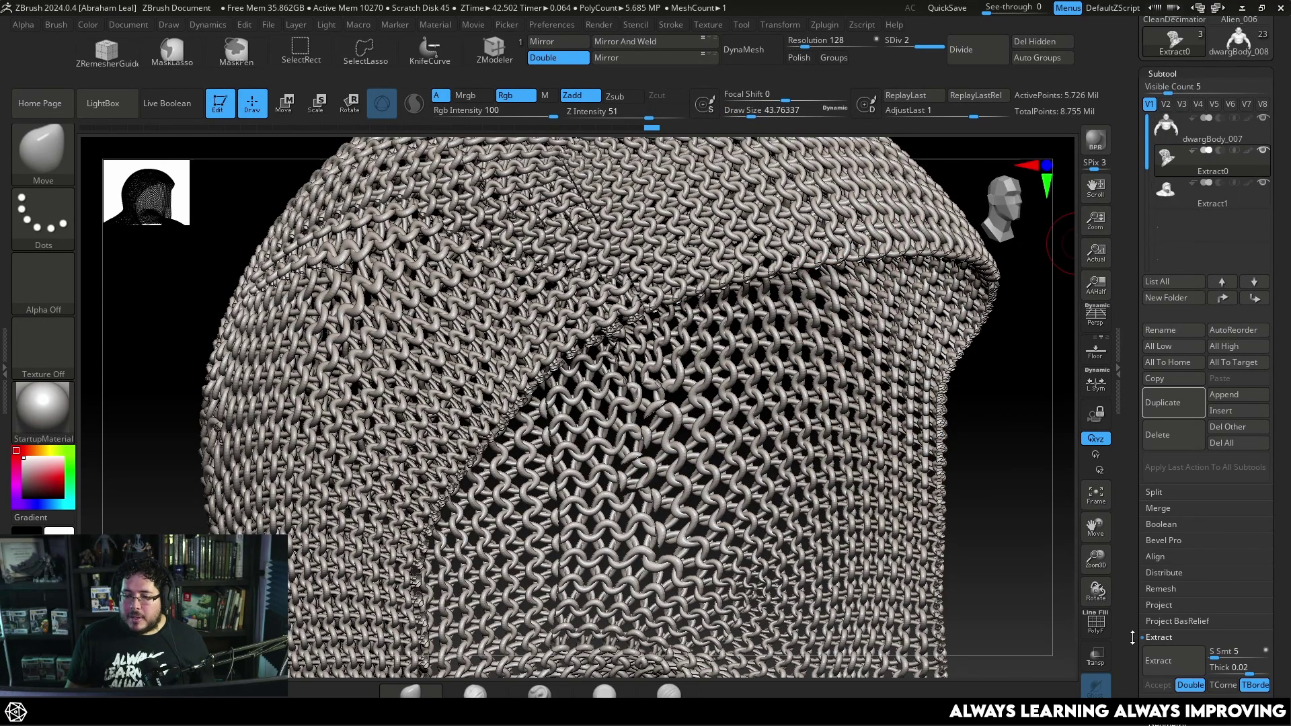
click(1095, 714)
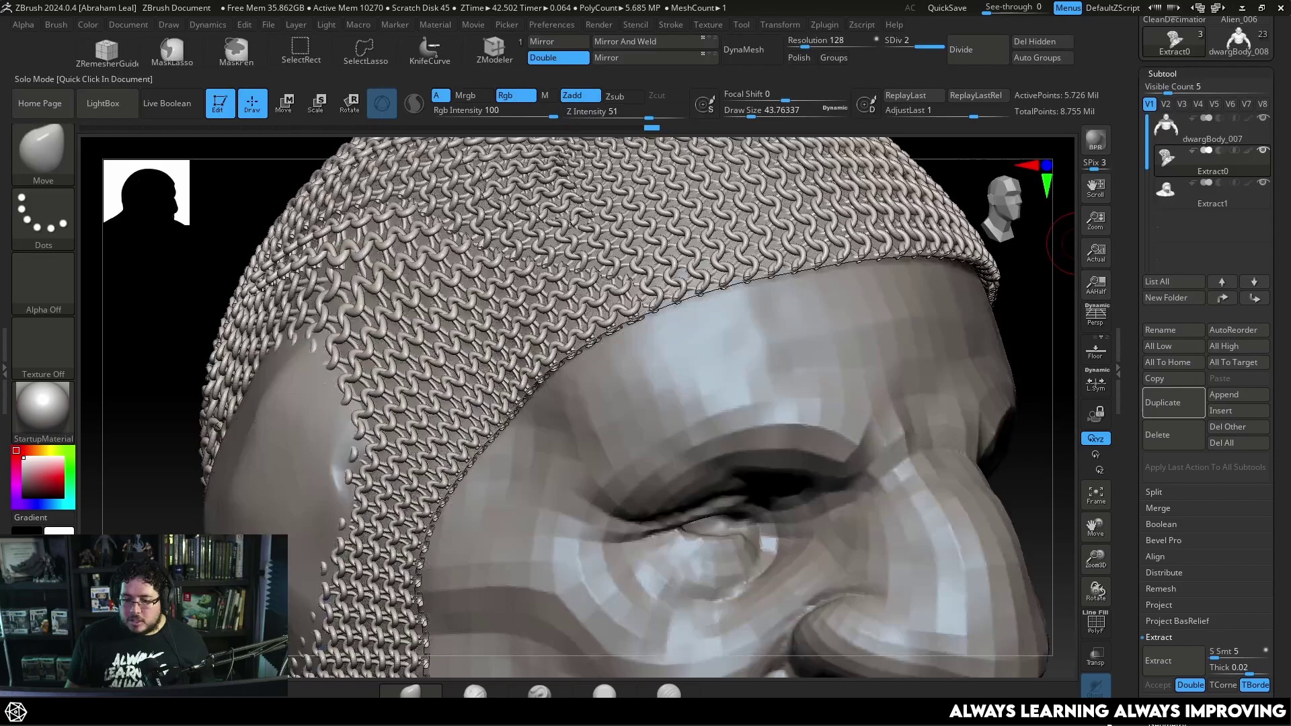
click(1156, 199)
key(s)
drag(854, 264, 826, 263)
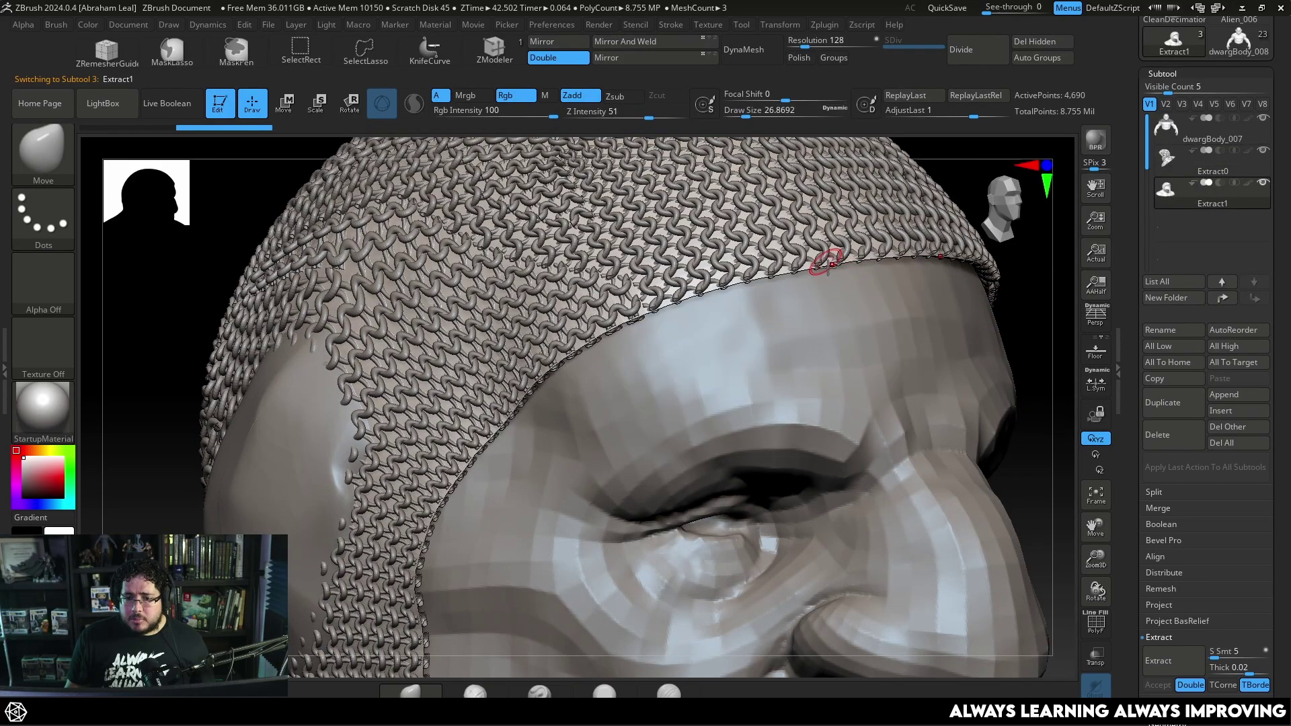
click(1095, 686)
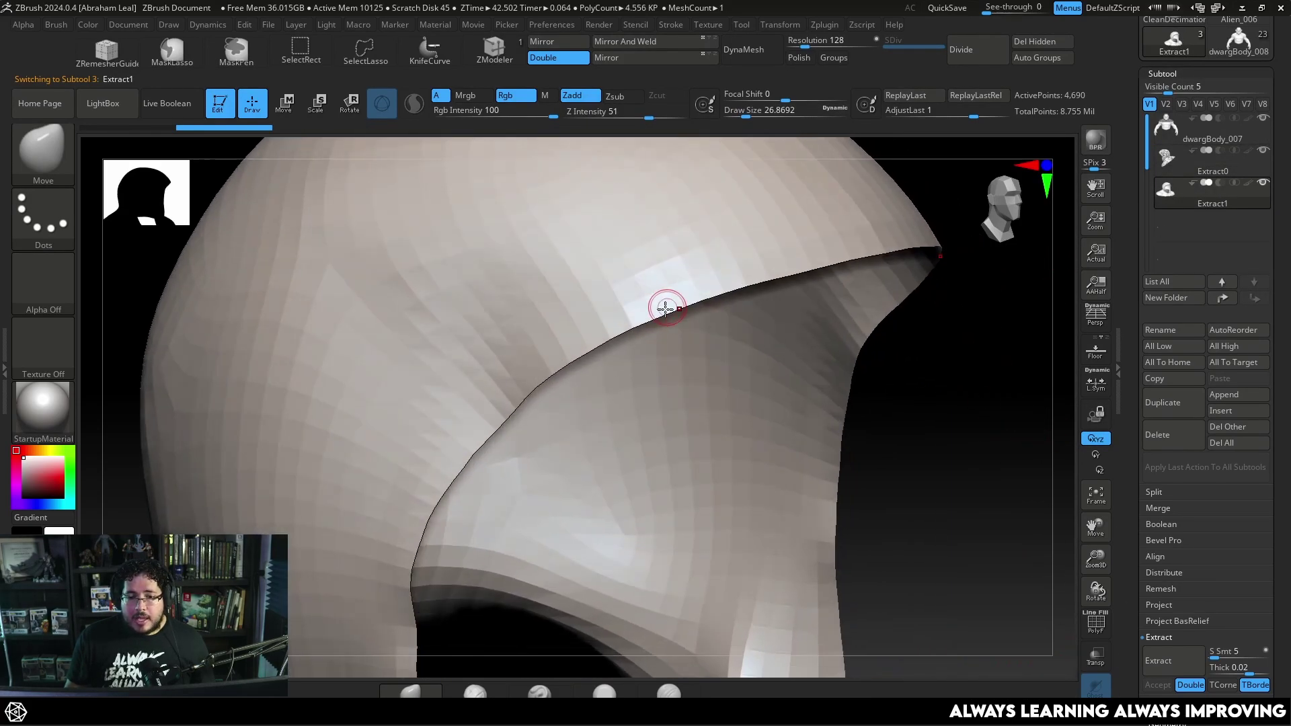
Assign a separate polygroup to the polyloop along the hood's face opening with ZModeler and isolate that polygroup
click(485, 54)
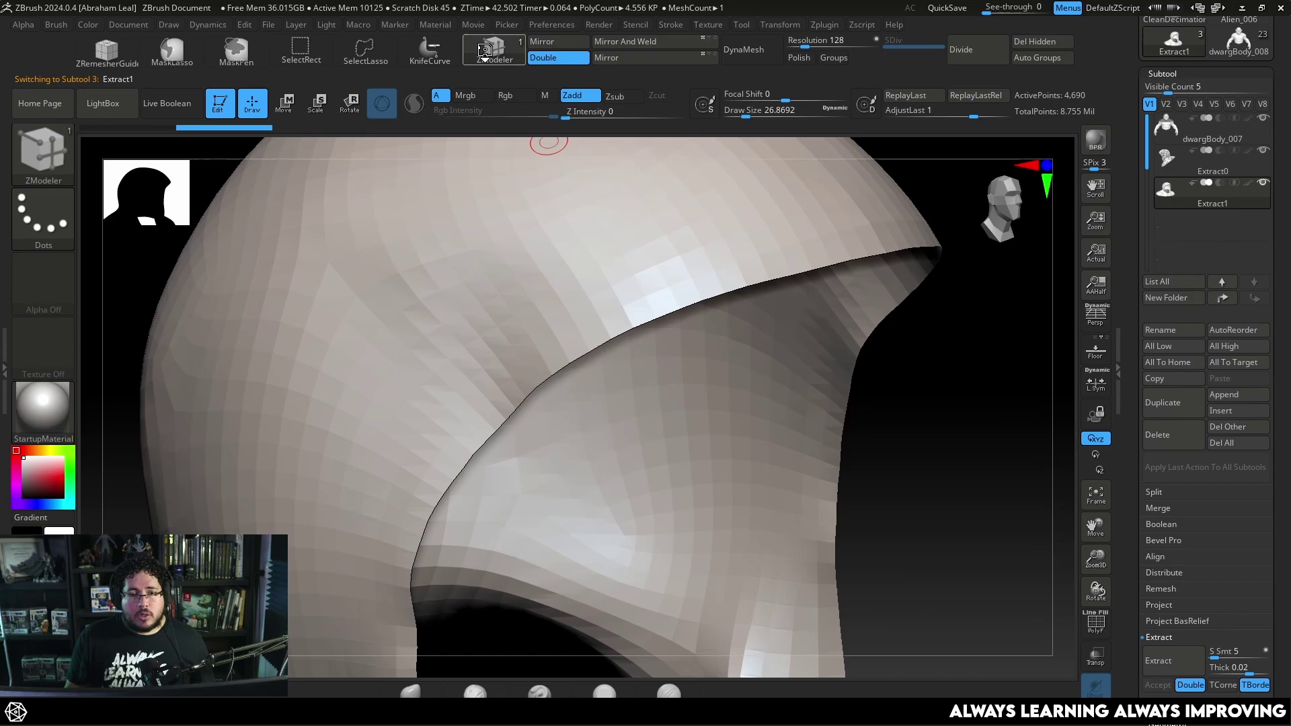
click(1086, 621)
key(space)
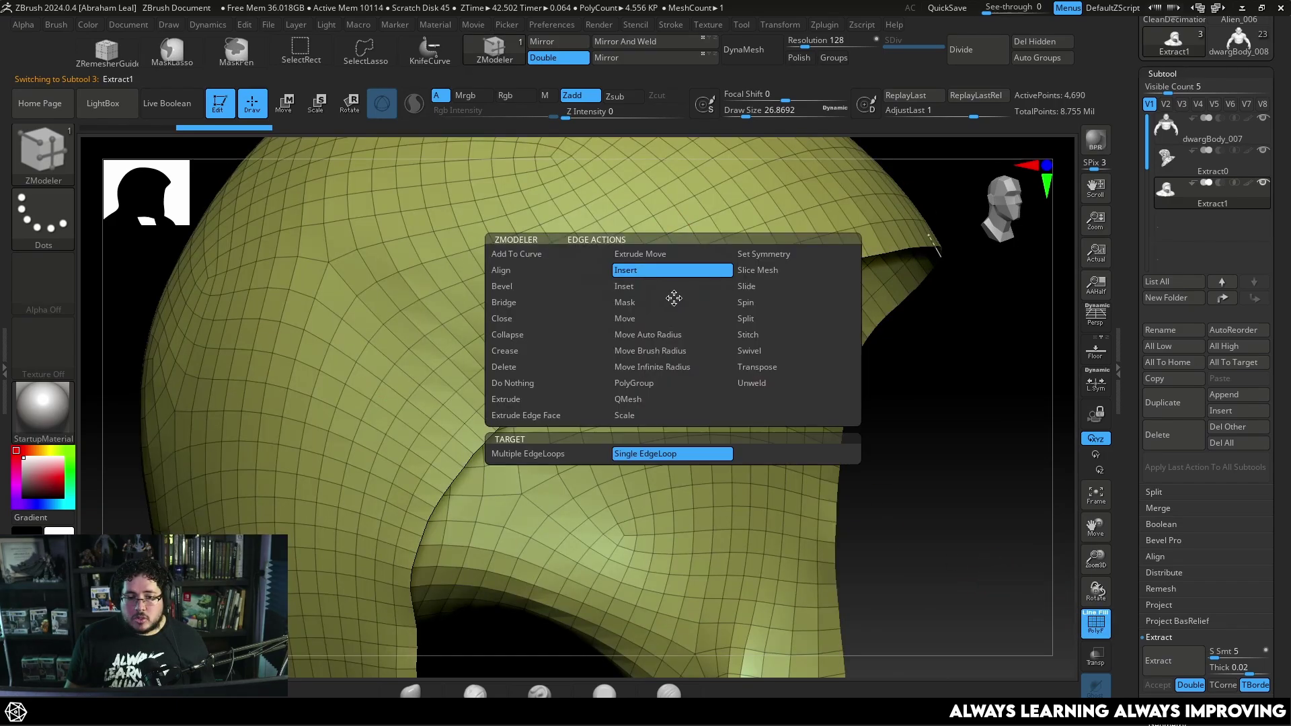
click(669, 480)
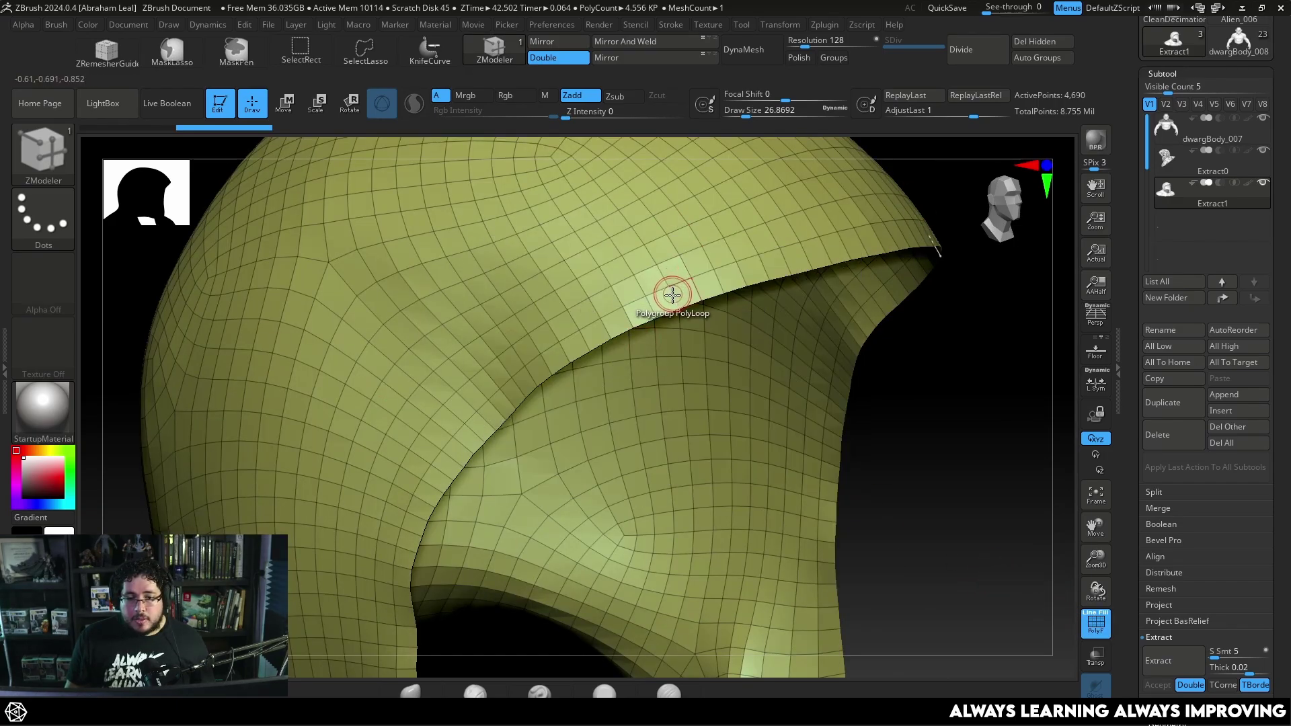
click(673, 296)
alt+drag(983, 412, 884, 449)
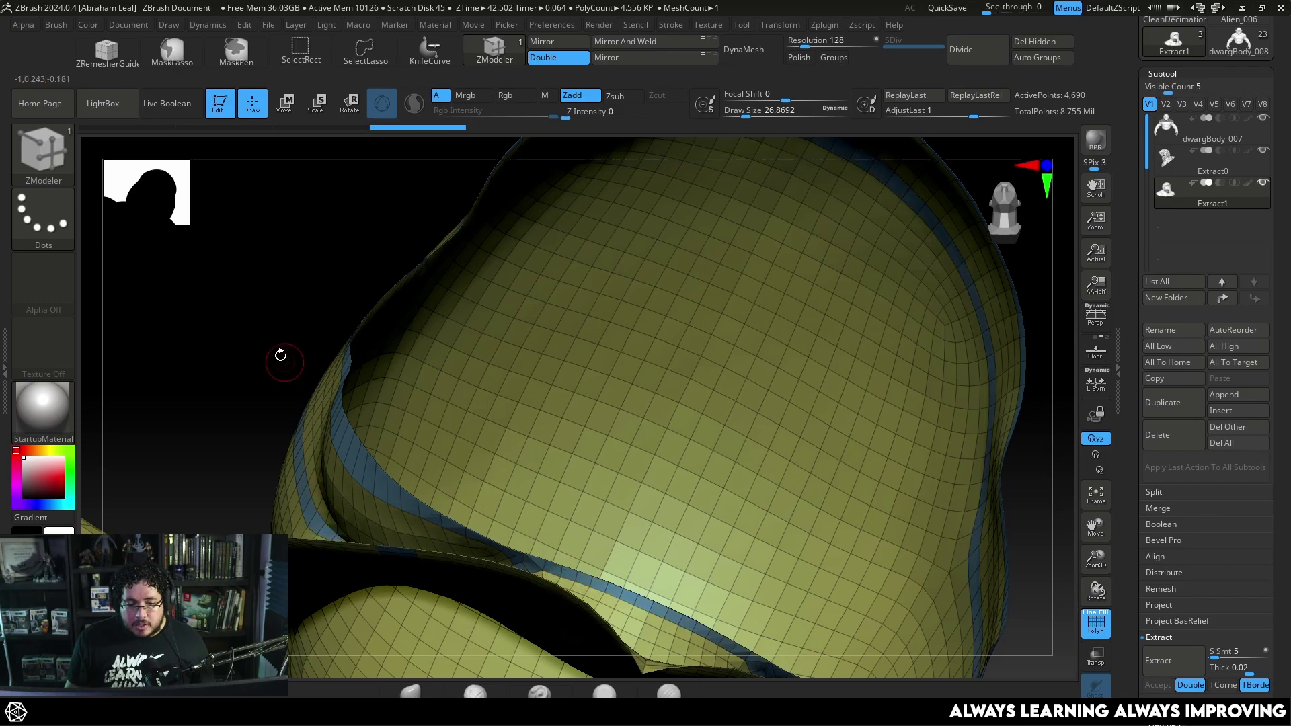
mouse_move(280, 357)
mouse_down()
mouse_move(775, 365)
mouse_move(663, 365)
mouse_move(787, 274)
mouse_move(764, 395)
mouse_up()
ctrl+shift+click(484, 328)
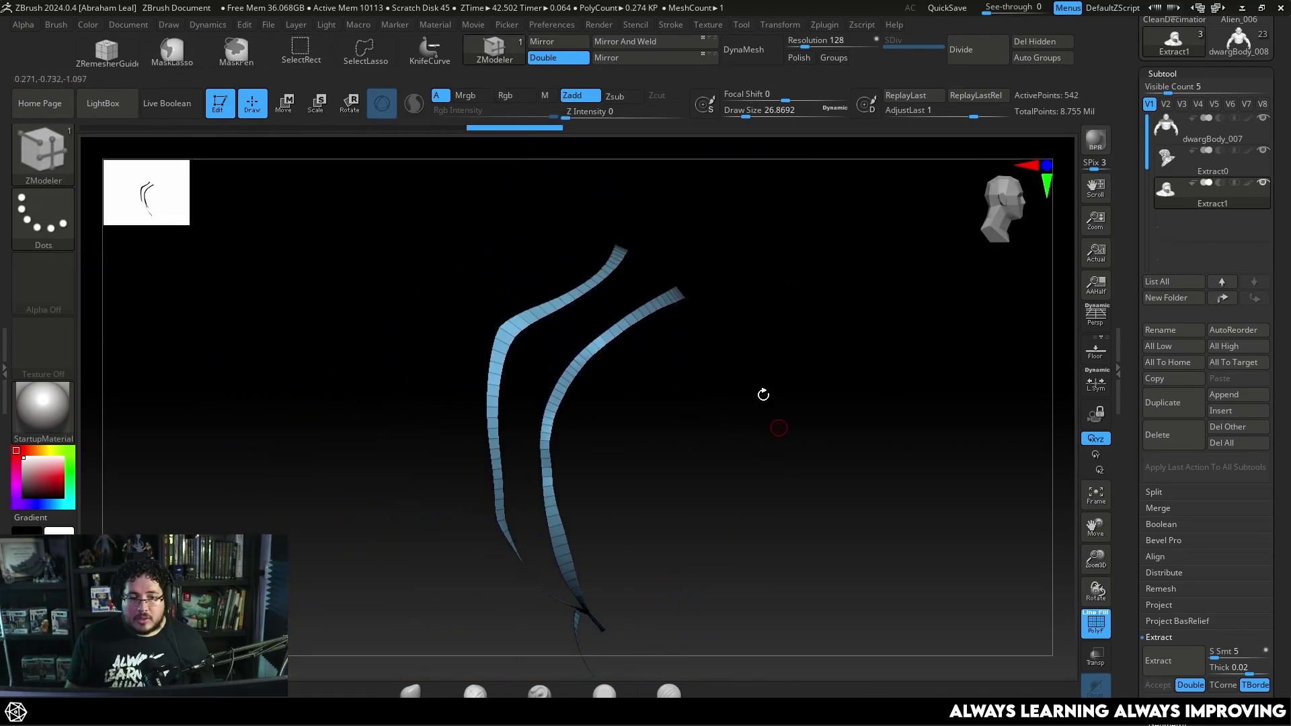
Lasso-hide the surplus strips branching off the isolated polygroup and delete them, keeping only the strip around the face opening
click(367, 48)
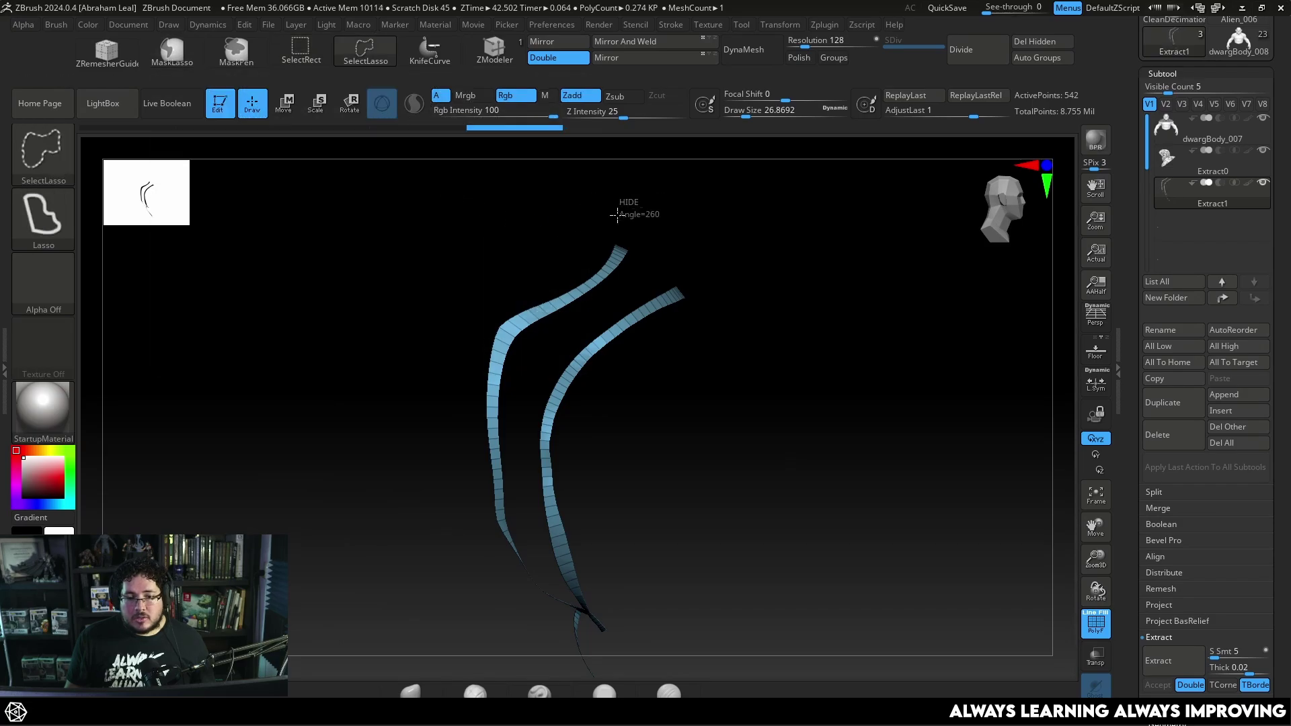
mouse_move(626, 204)
ctrl+alt+shift+mouse_down()
mouse_move(538, 236)
mouse_move(493, 363)
ctrl+alt+shift+mouse_up()
mouse_move(535, 307)
ctrl+alt+shift+mouse_down()
mouse_move(470, 461)
mouse_move(499, 470)
mouse_move(411, 283)
ctrl+alt+shift+mouse_up()
mouse_move(442, 401)
ctrl+alt+shift+mouse_down()
mouse_move(471, 289)
mouse_move(532, 428)
ctrl+alt+shift+mouse_up()
mouse_move(628, 412)
mouse_down()
mouse_move(699, 366)
mouse_move(709, 424)
mouse_move(680, 383)
mouse_up()
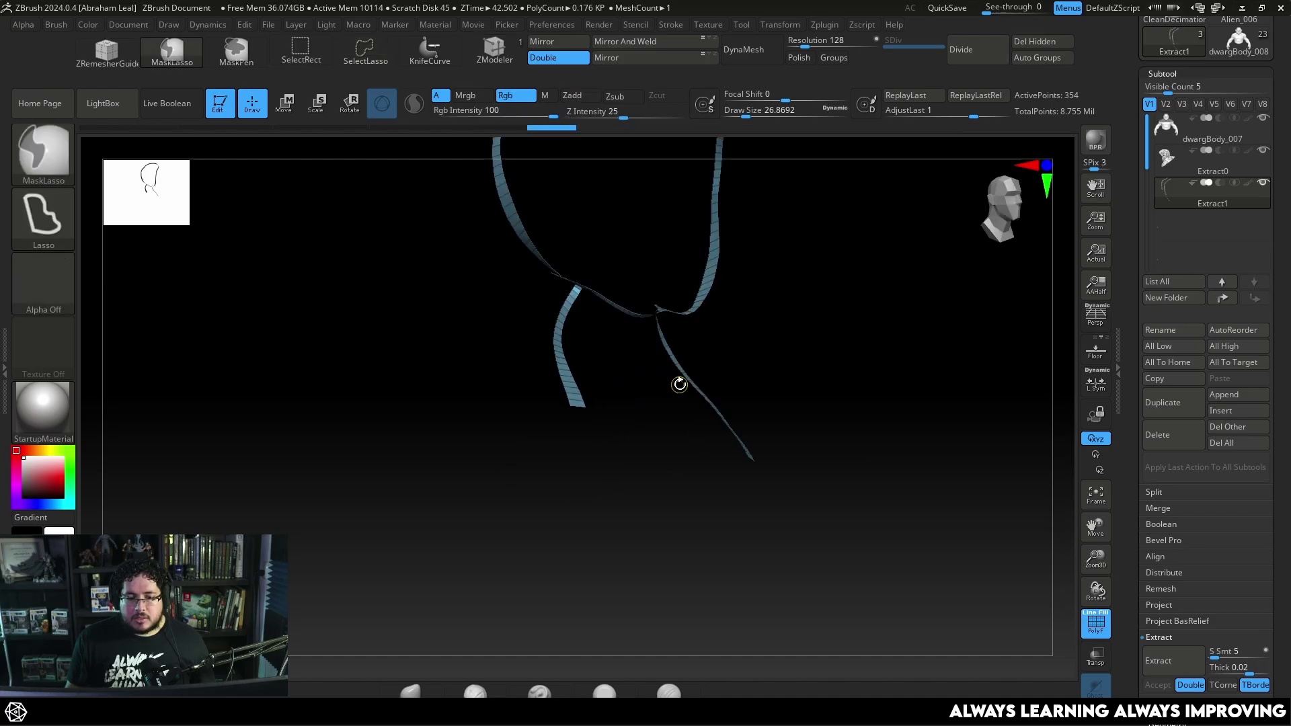
mouse_move(793, 363)
ctrl+alt+shift+mouse_down()
mouse_move(594, 357)
mouse_move(799, 525)
ctrl+alt+shift+mouse_up()
mouse_move(807, 431)
mouse_down()
mouse_move(760, 389)
mouse_move(677, 530)
mouse_move(664, 280)
mouse_move(548, 460)
mouse_move(532, 367)
mouse_move(447, 353)
mouse_move(437, 450)
mouse_move(513, 381)
mouse_move(559, 452)
mouse_move(555, 389)
mouse_up()
Set the ZModeler polygon action to Delete and remove the stray polygons at the kink in the face-opening strip
drag(599, 456, 779, 148)
alt+drag(709, 304, 704, 329)
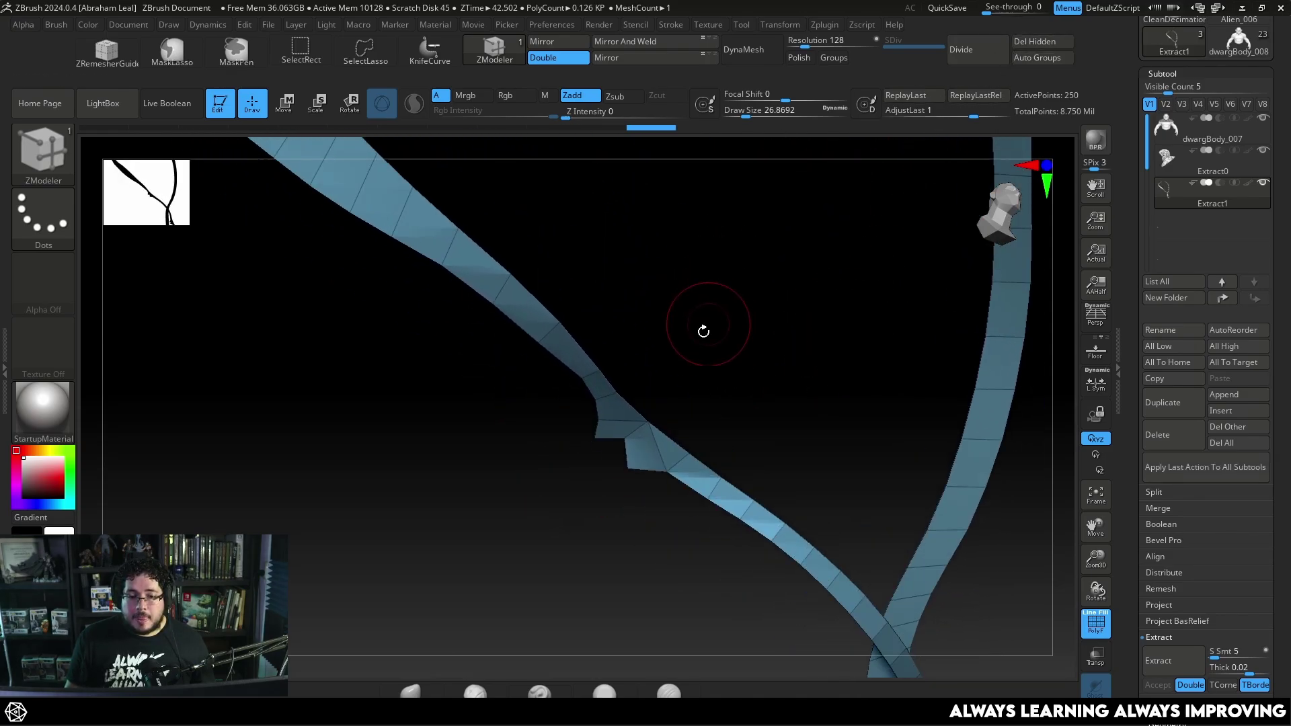
mouse_move(583, 379)
mouse_down()
mouse_move(571, 392)
mouse_move(586, 413)
mouse_up()
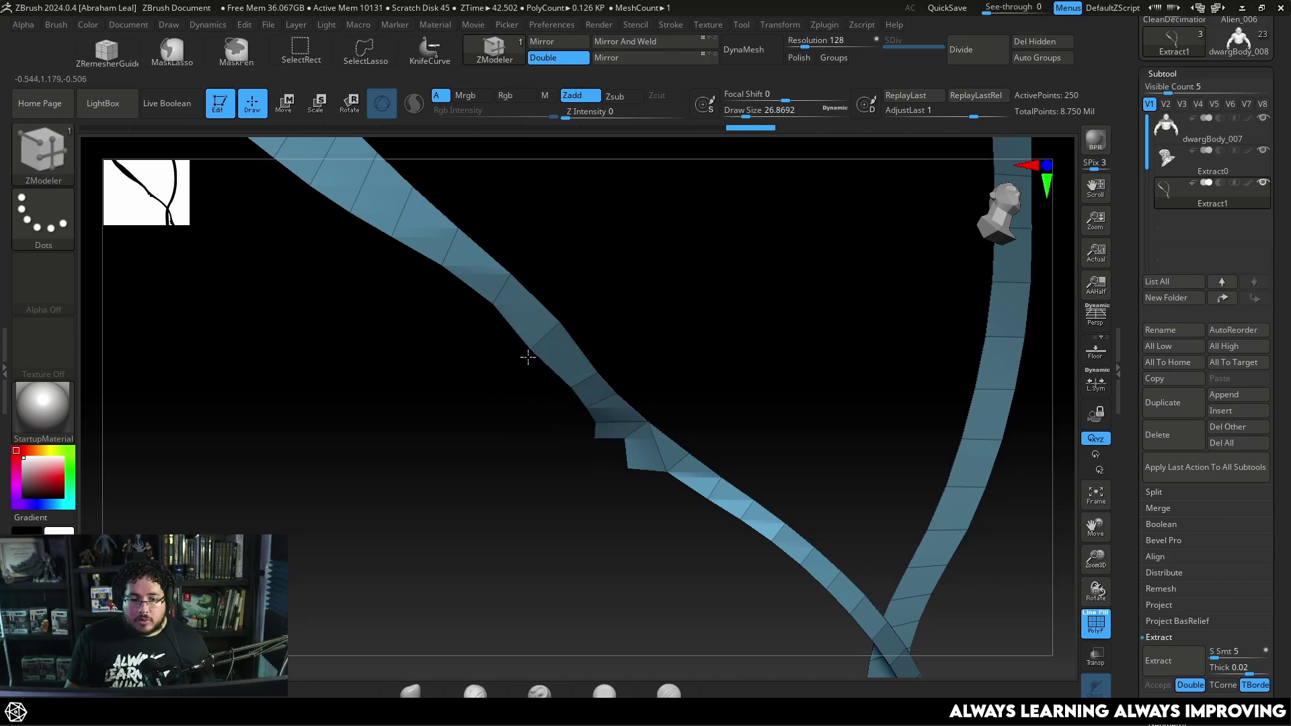
drag(608, 340, 639, 431)
key(space)
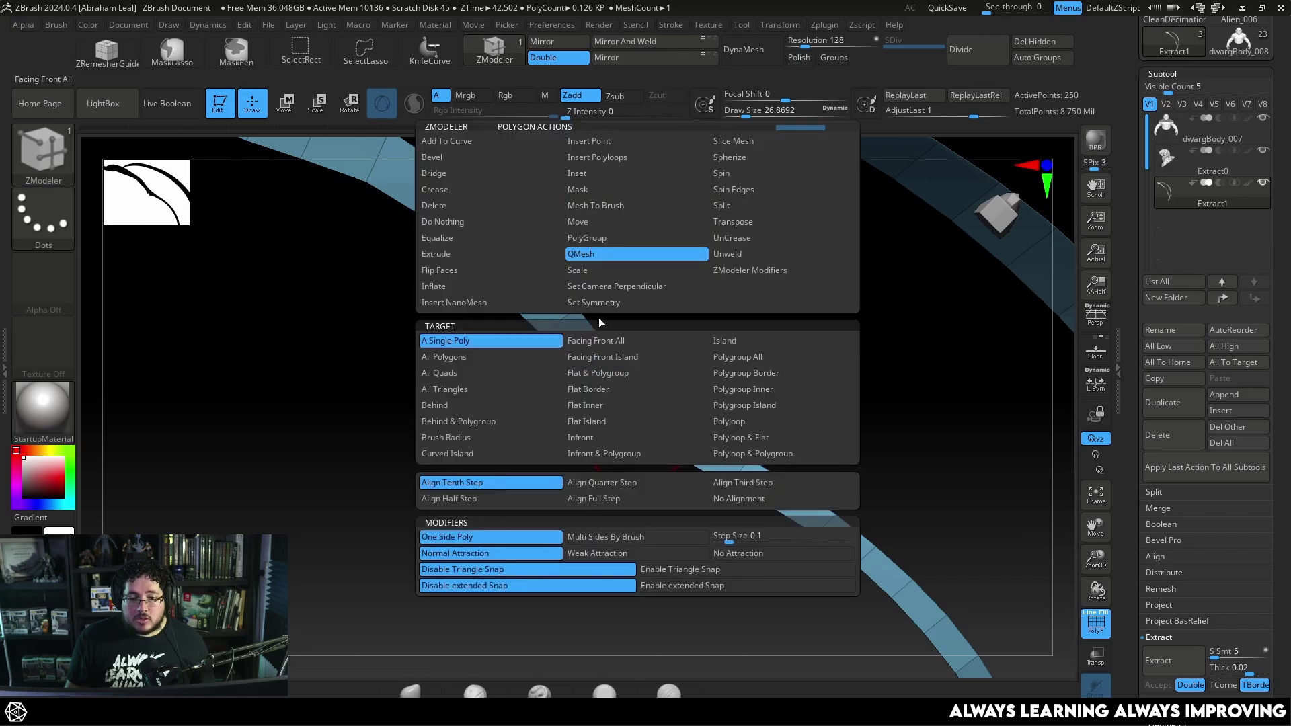
click(453, 206)
click(589, 423)
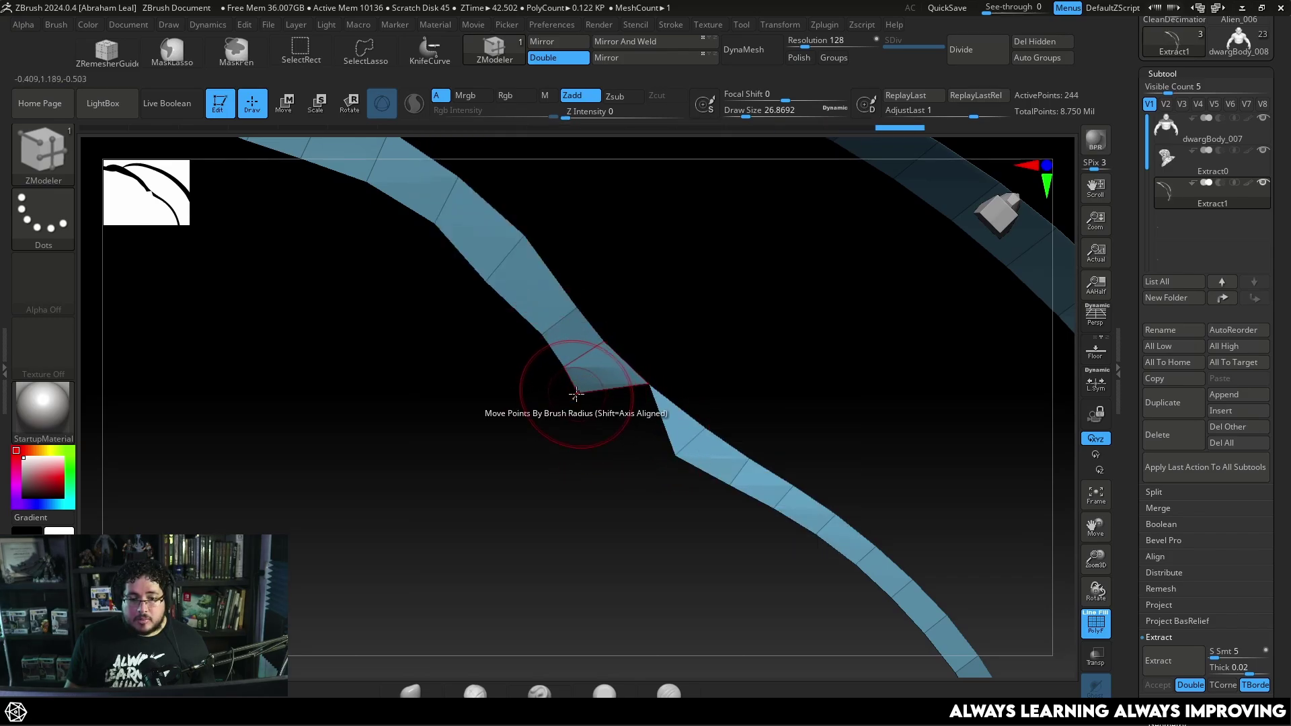
Reposition the corner points beside the kink to straighten the ends of the face-opening strip
key(space)
mouse_move(576, 396)
mouse_down()
mouse_move(663, 453)
mouse_move(640, 446)
mouse_up()
key(ctrl+z)
key(ctrl+z)
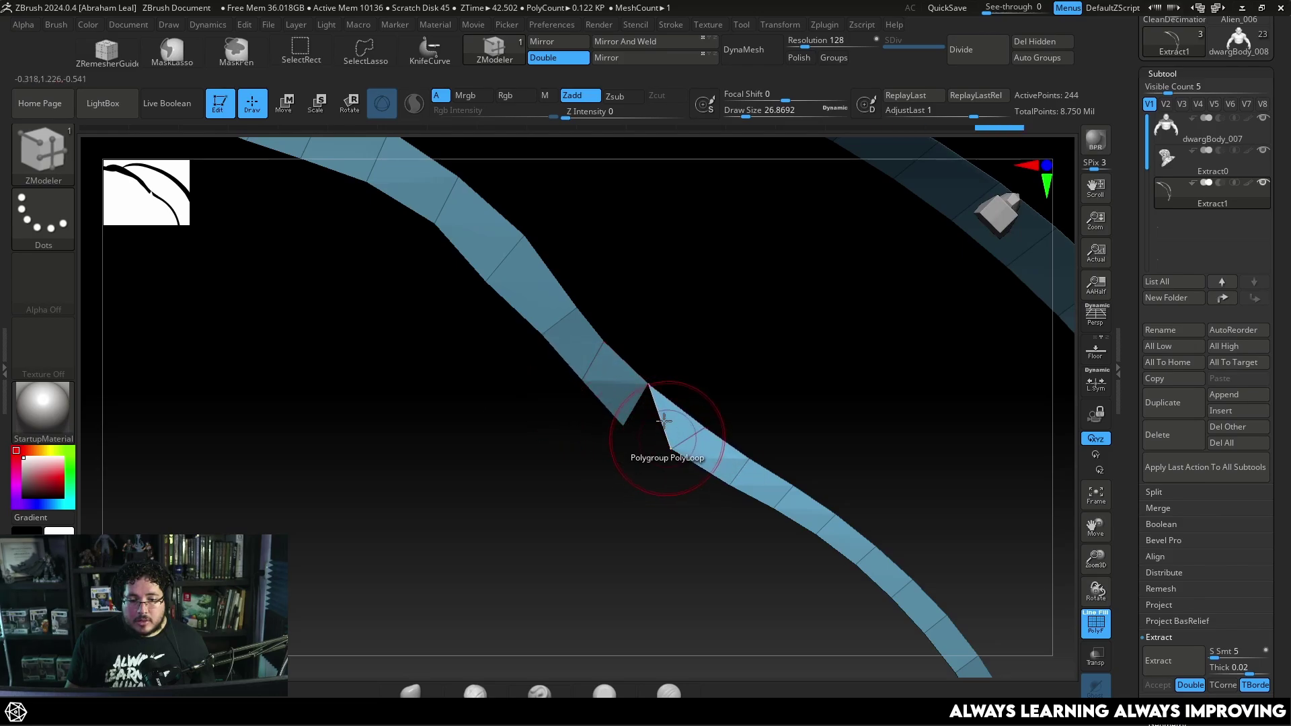
Bridge the two open end edges to close the gap in the face-opening strip
key(space)
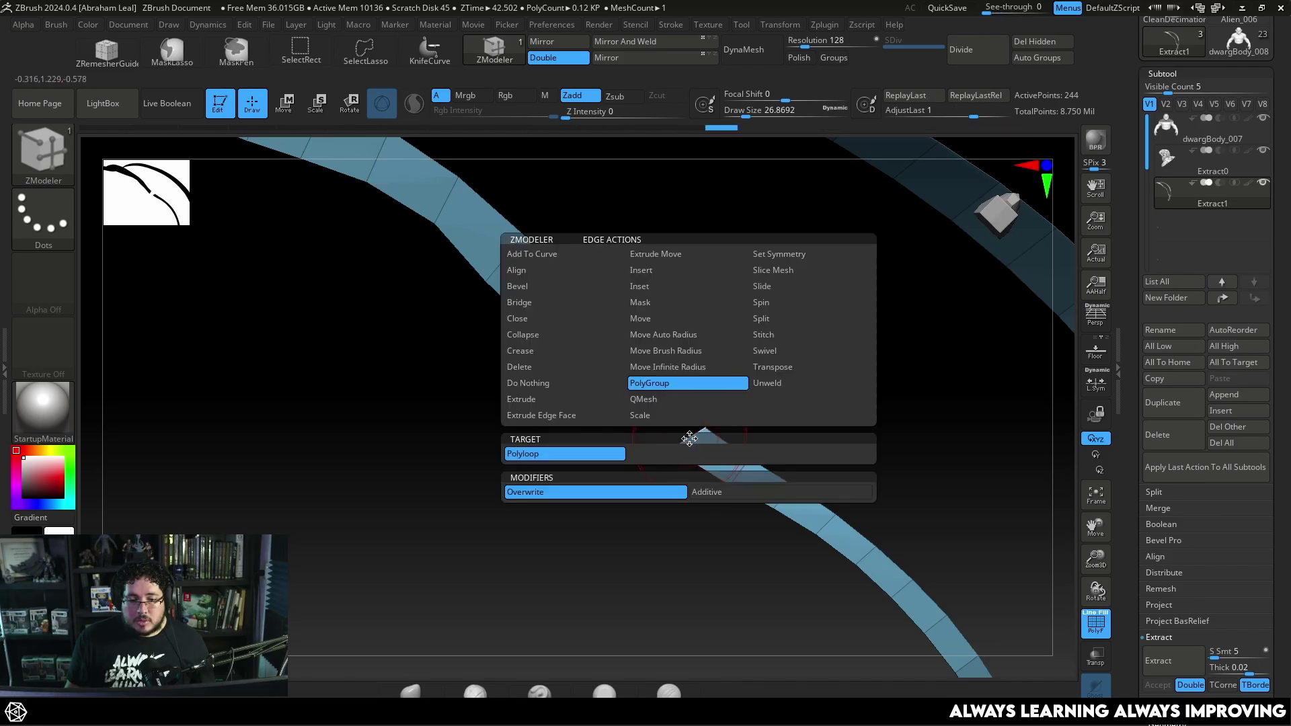
click(527, 303)
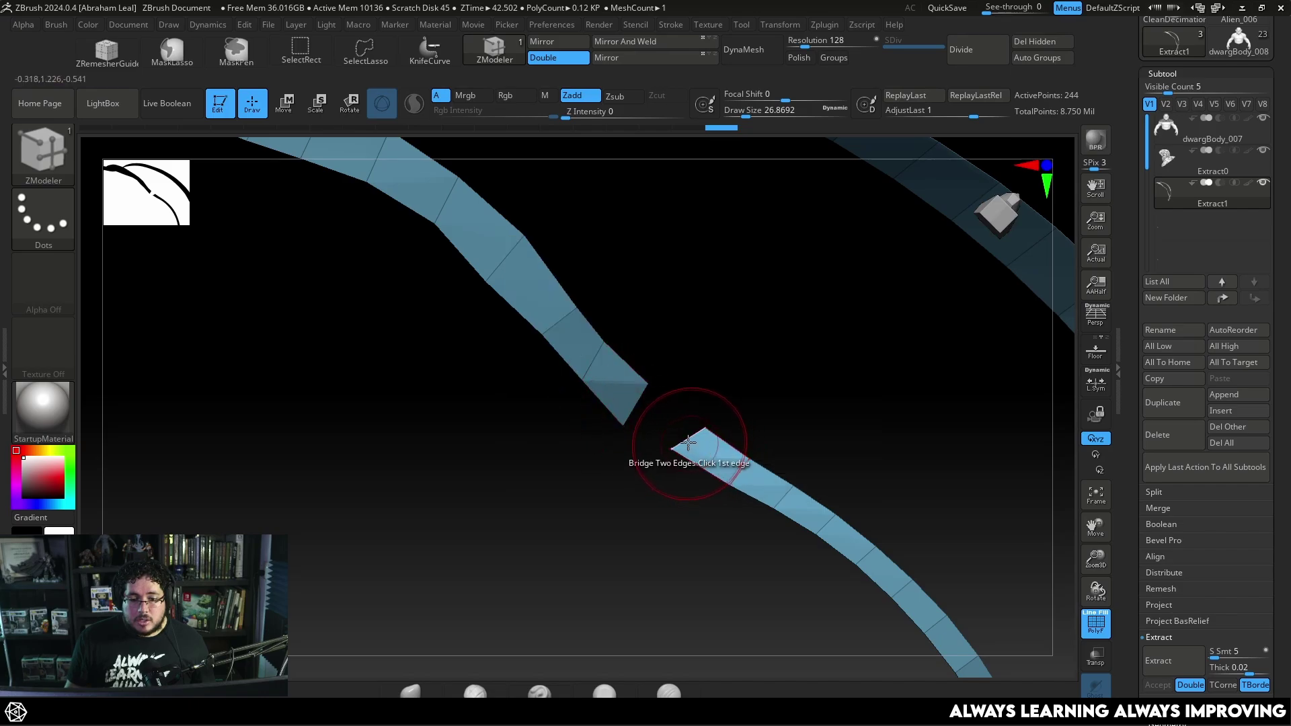
click(688, 441)
click(636, 403)
mouse_move(632, 431)
mouse_down()
mouse_move(625, 441)
mouse_move(769, 390)
mouse_move(727, 543)
mouse_move(795, 334)
mouse_move(888, 490)
mouse_move(918, 608)
mouse_up()
Apply Auto Groups to the strip, turn off PolyFrame and show it together with the dwarf and chainmail
click(1047, 56)
click(1103, 629)
click(1096, 717)
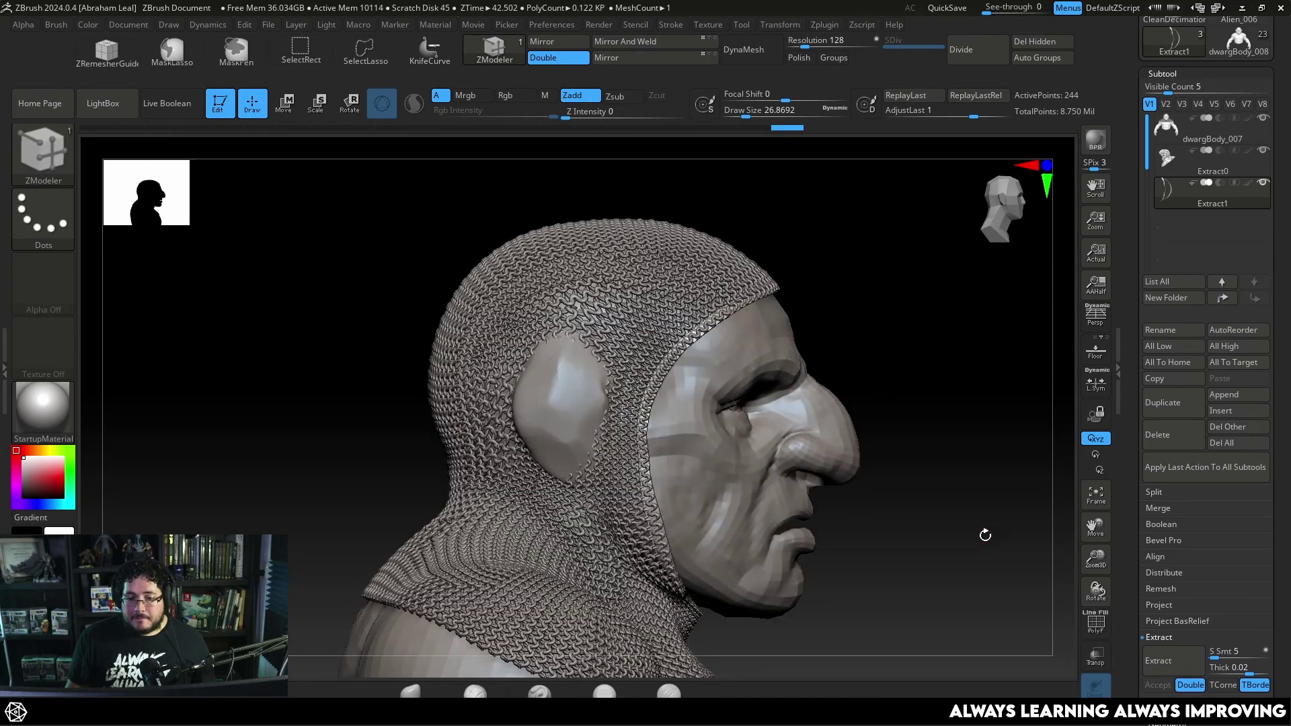
ctrl+right_drag(986, 536, 1000, 607)
alt+right_drag(960, 410, 964, 598)
right_drag(838, 271, 888, 298)
ctrl+right_drag(937, 260, 903, 576)
Extrude the whole face-opening strip outward over the chainmail using QMesh with the Polygroup All target
click(482, 58)
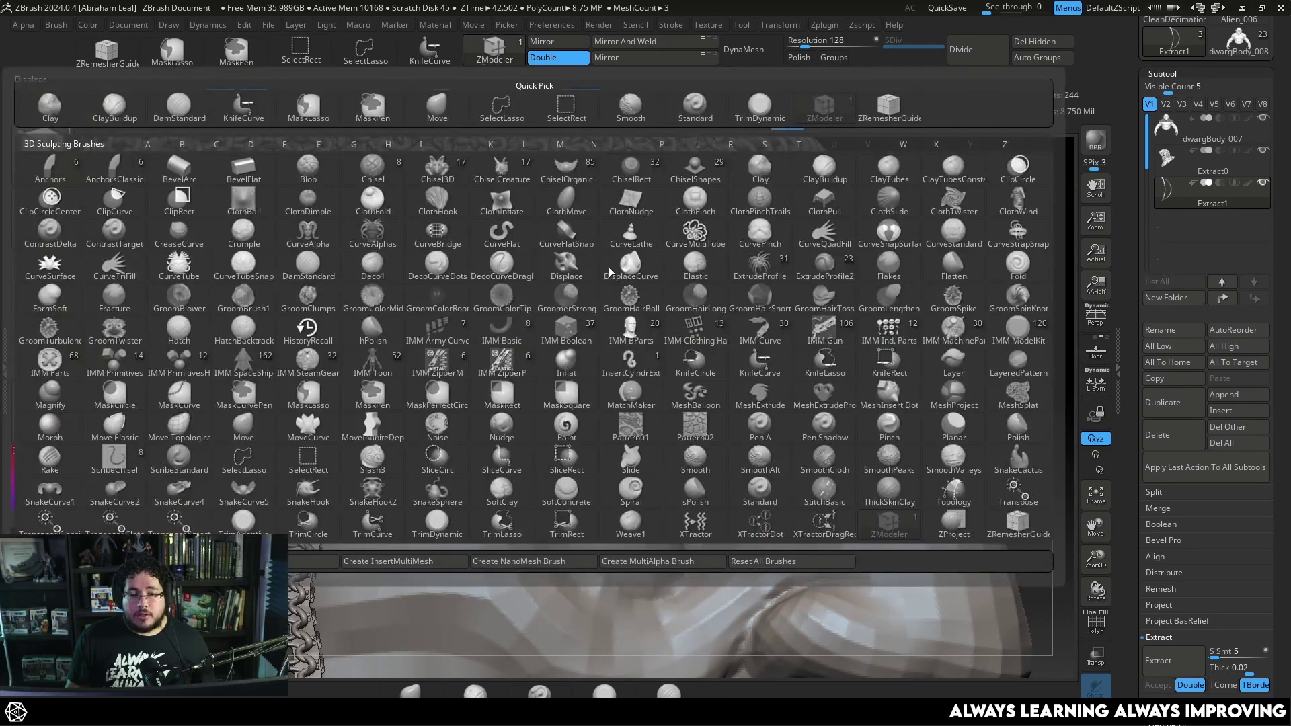
key(Escape)
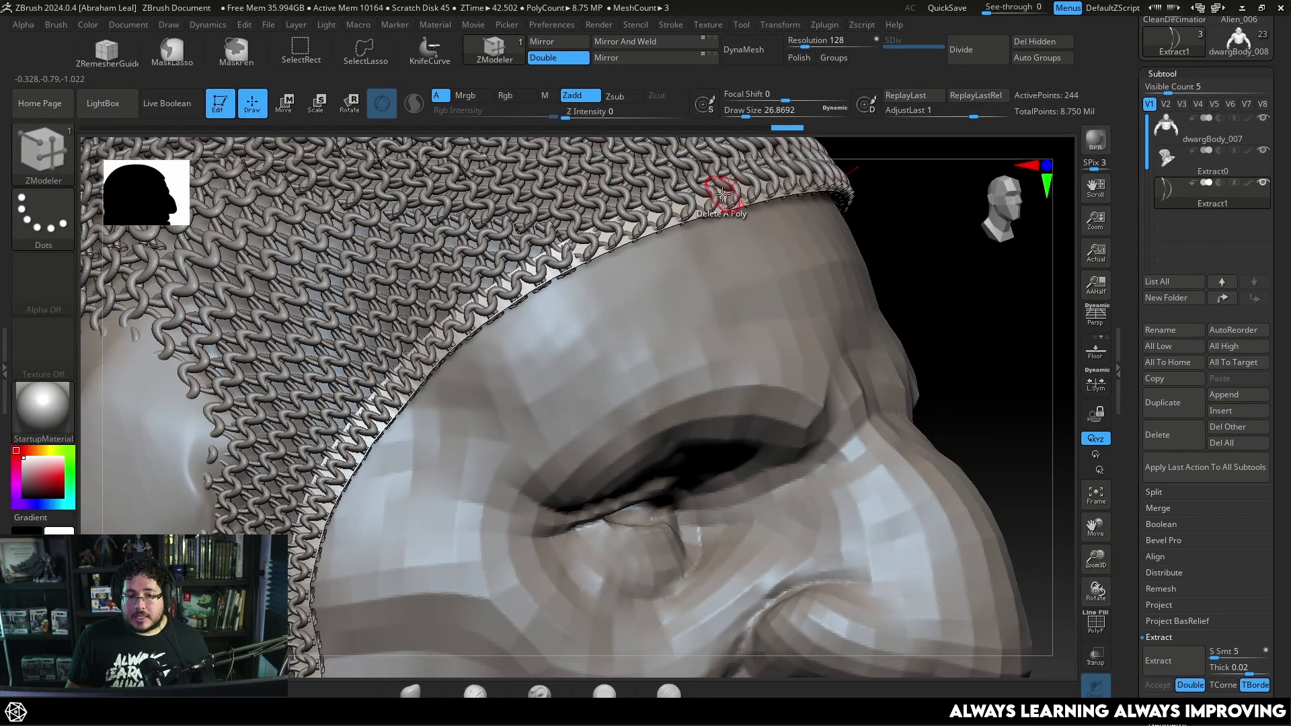
key(space)
click(682, 254)
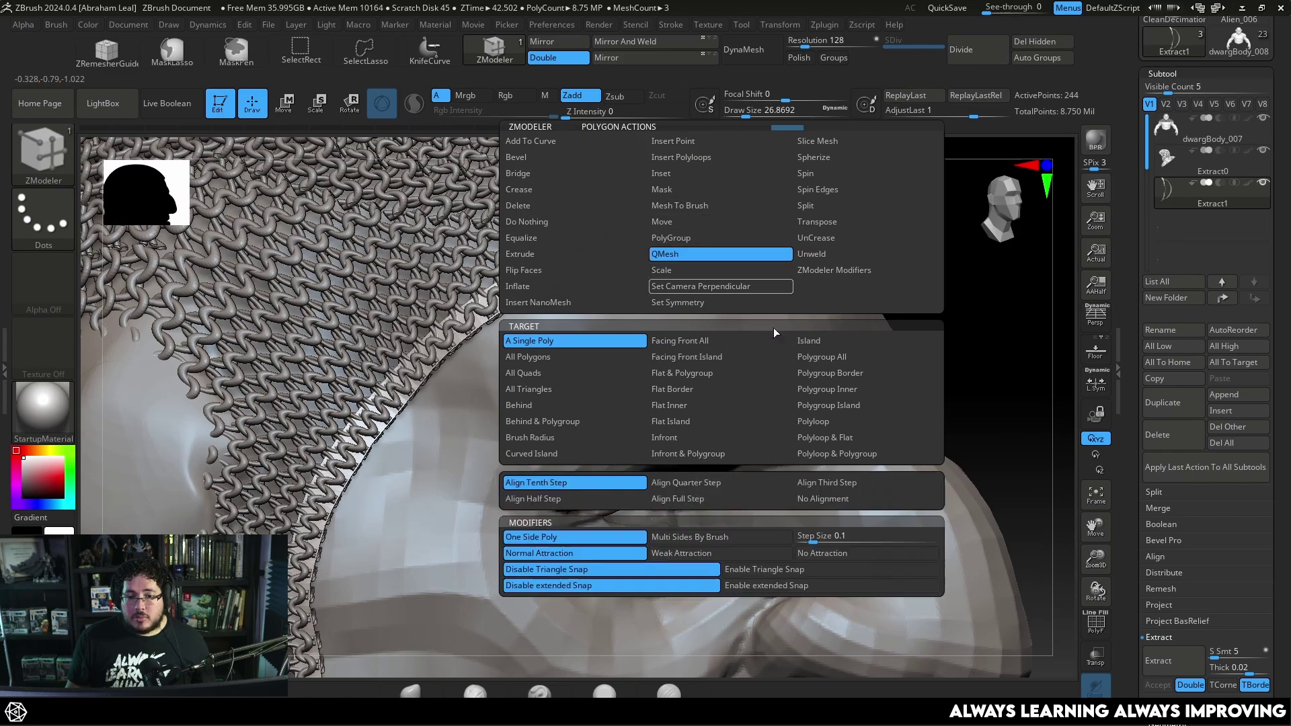
click(837, 358)
drag(716, 214, 712, 168)
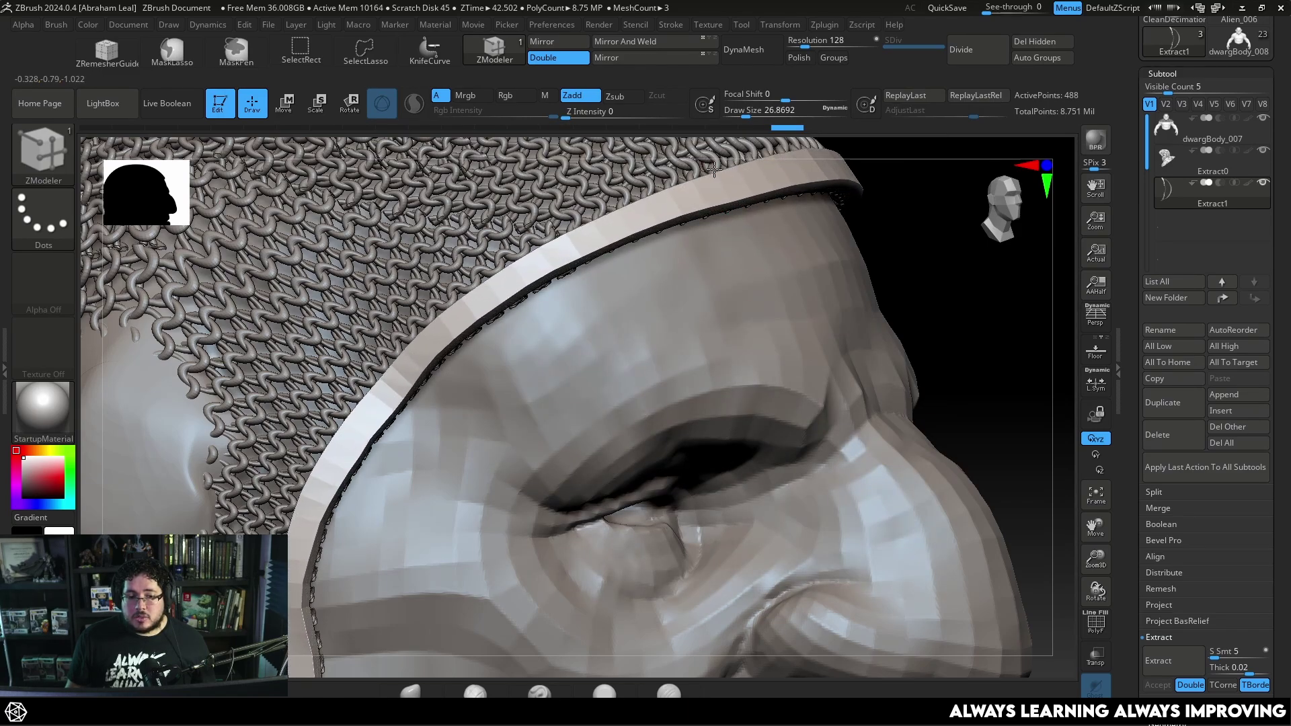
Try a QMesh extrusion on the front edge of the face-opening trim
drag(891, 237, 827, 230)
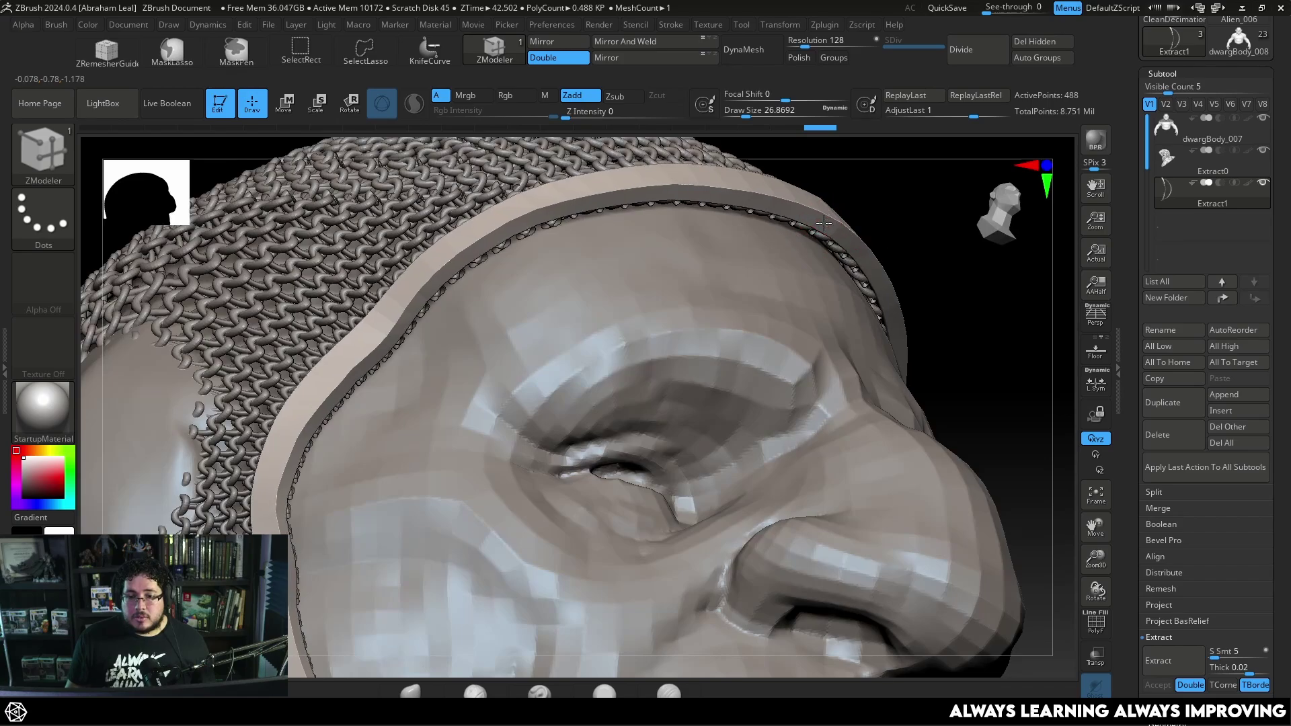
drag(868, 257, 825, 254)
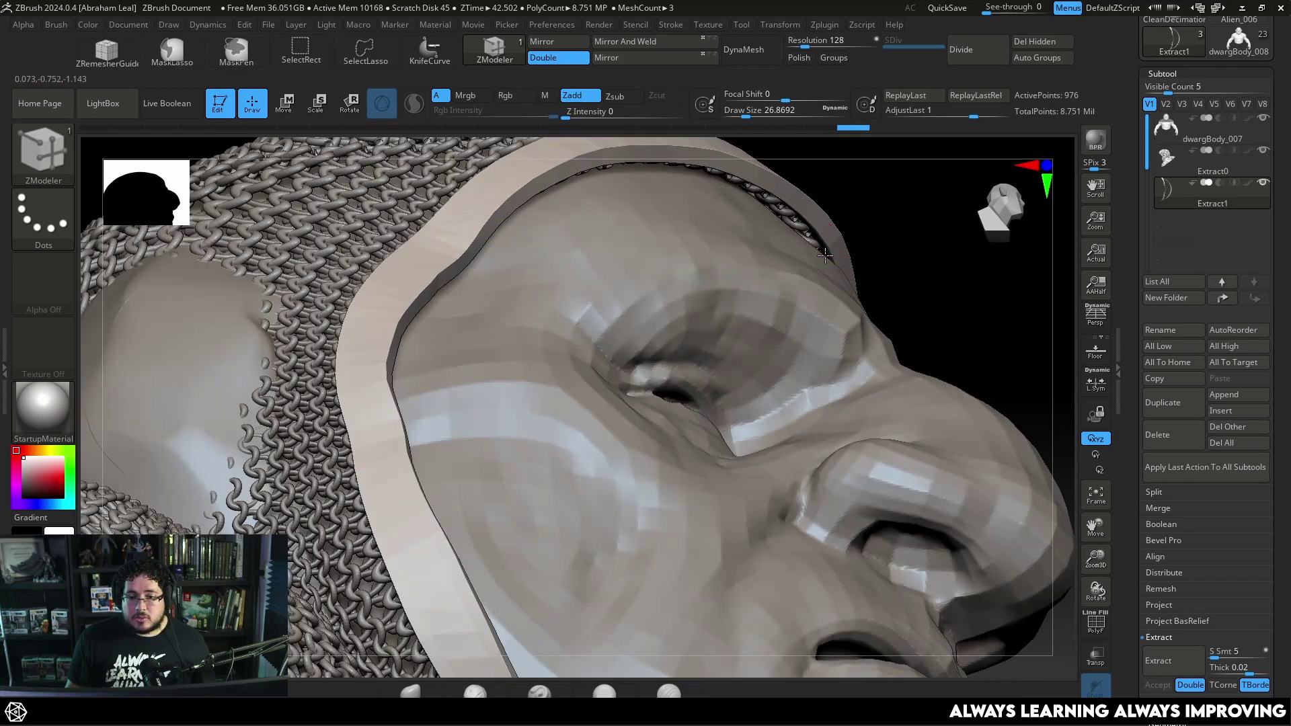
key(ctrl+z)
Isolate the trim and extrude its inner face toward the head with QMesh to thicken it
drag(879, 231, 992, 381)
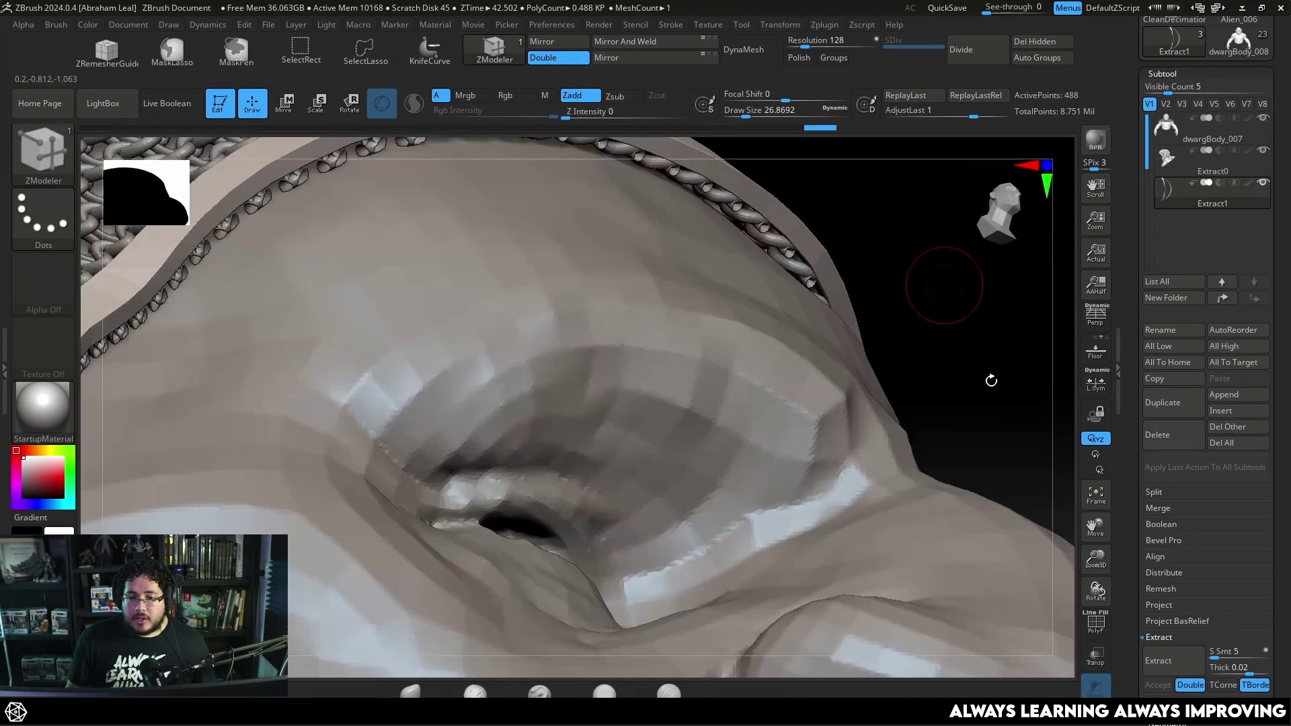
click(1066, 496)
drag(945, 446, 964, 397)
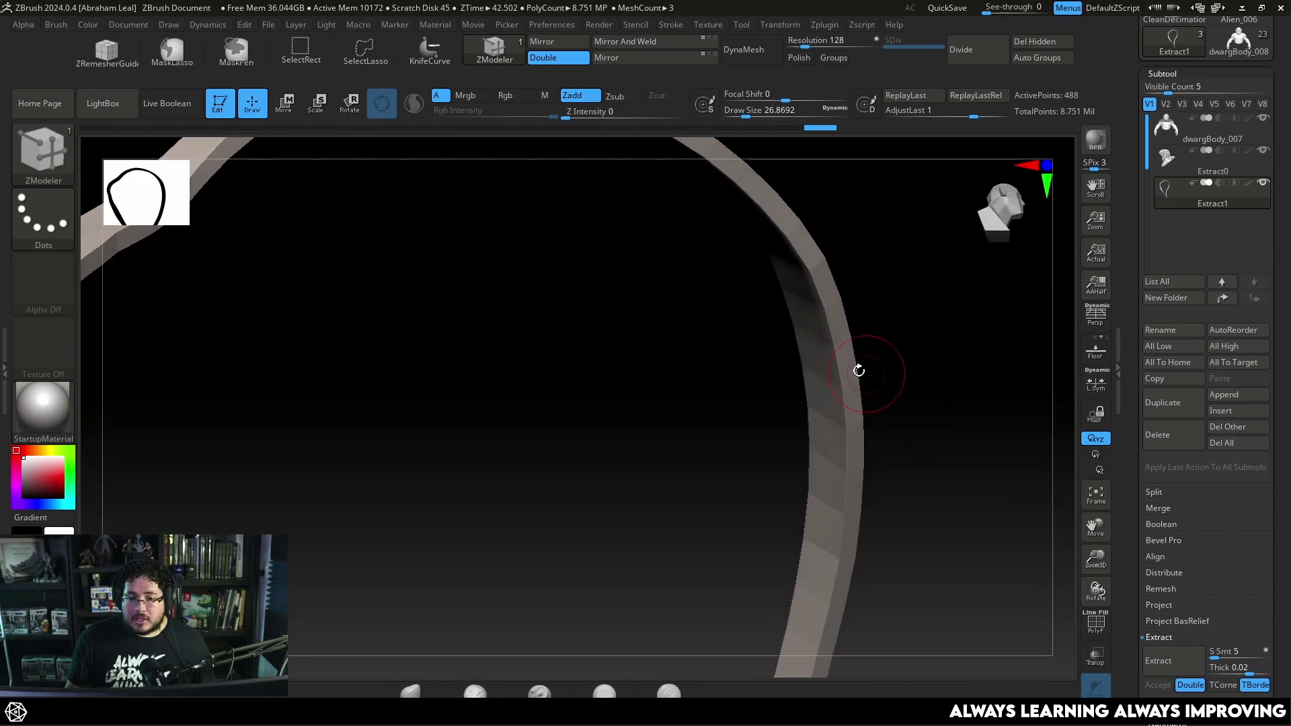
drag(812, 354, 881, 518)
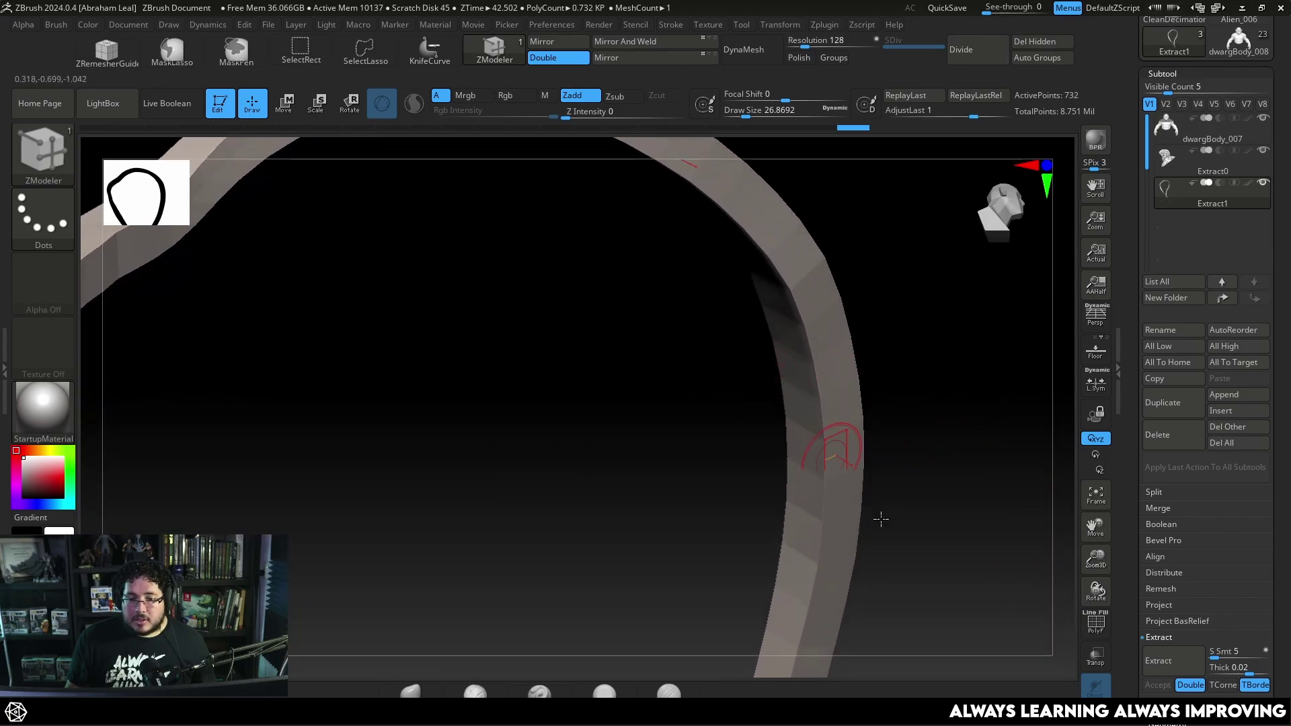
Show all subtools again and set the ZModeler edge action to Bevel with EdgeLoop Complete and Four Rows
click(1095, 714)
drag(955, 400, 956, 366)
drag(957, 366, 958, 414)
drag(959, 415, 744, 282)
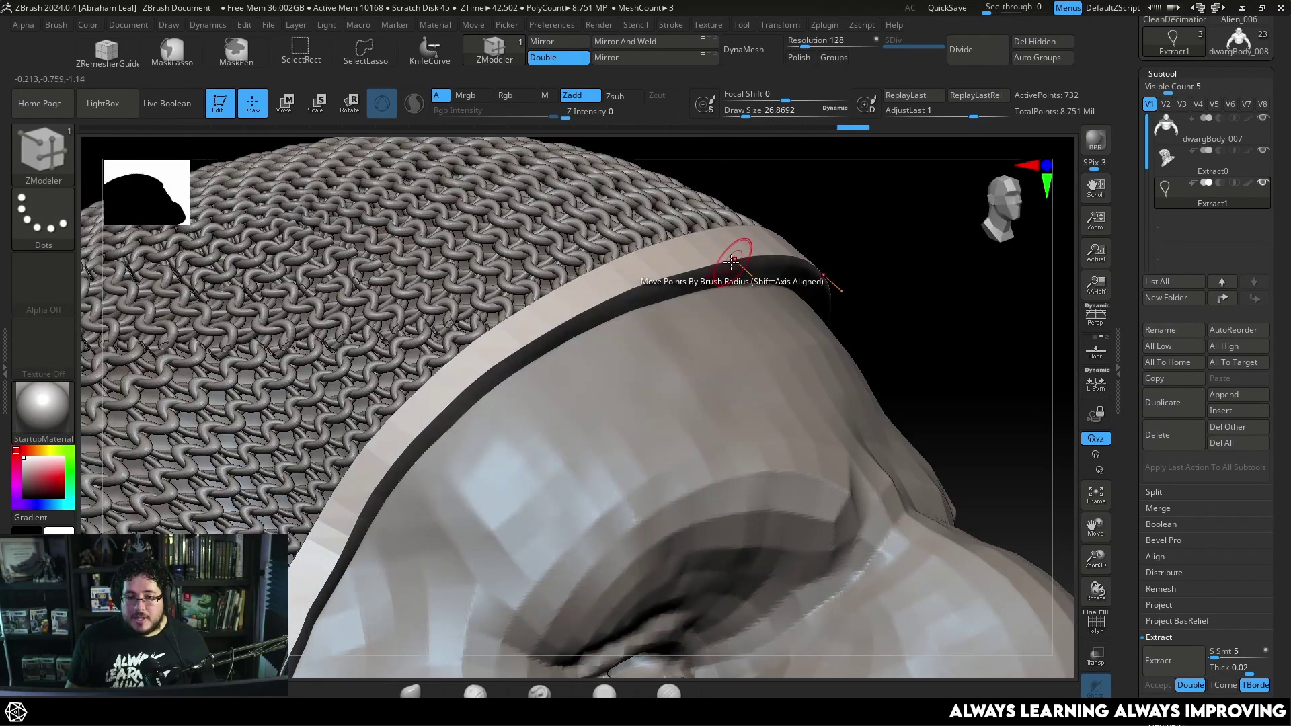
key(space)
click(580, 287)
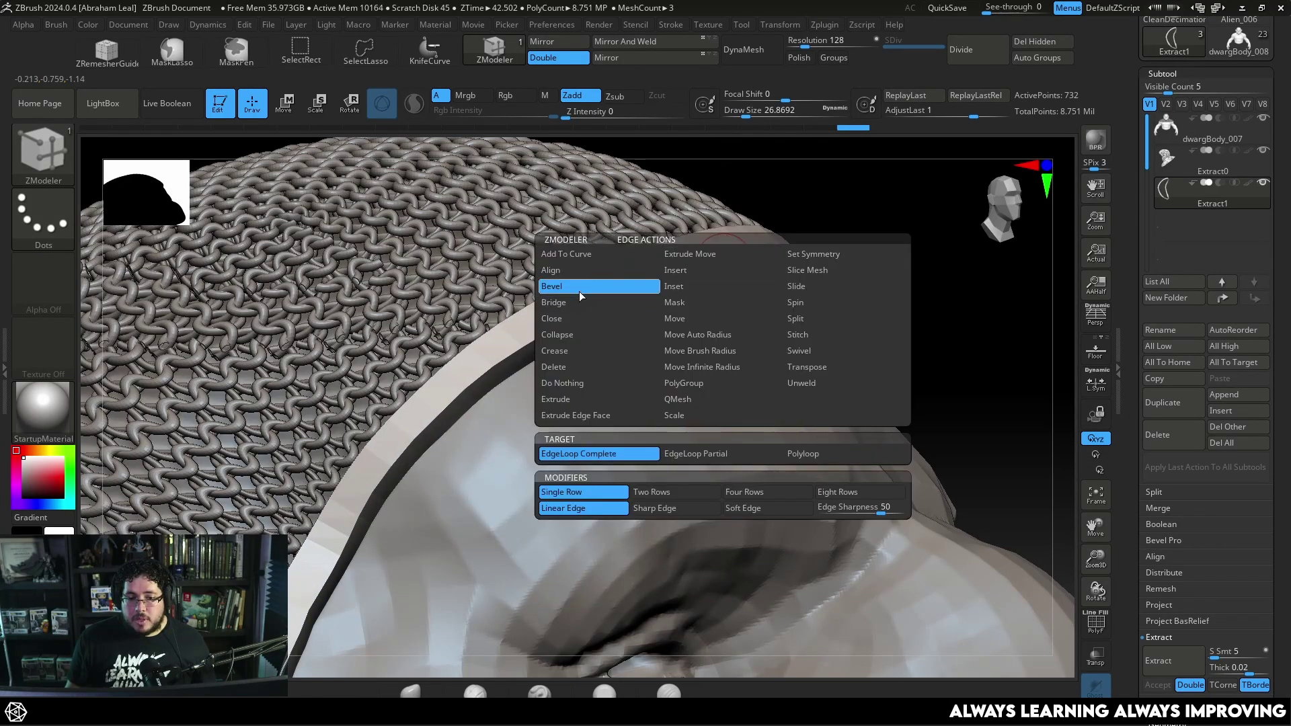
click(741, 497)
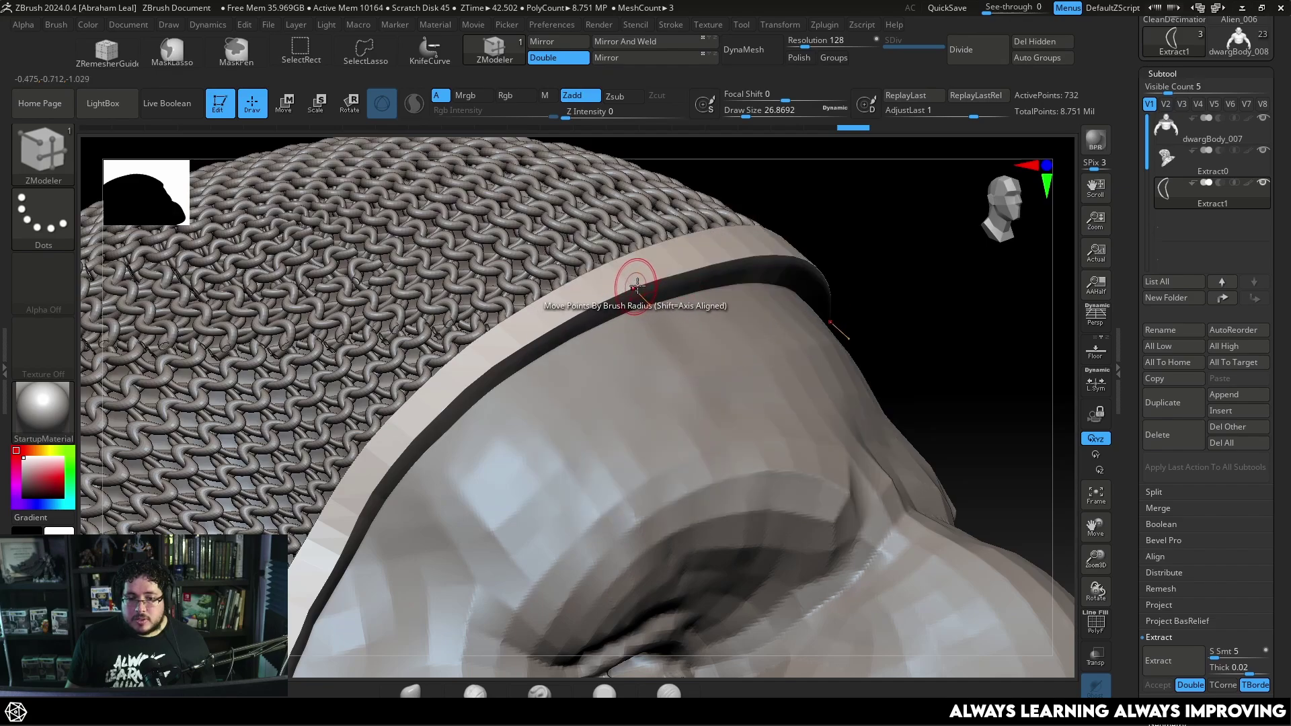
Try several bevel widths on the trim's edge loop above the forehead, undoing each one
drag(644, 283, 653, 283)
key(ctrl+z)
drag(844, 239, 794, 246)
key(ctrl+z)
drag(644, 282, 646, 281)
drag(802, 249, 773, 289)
key(ctrl+z)
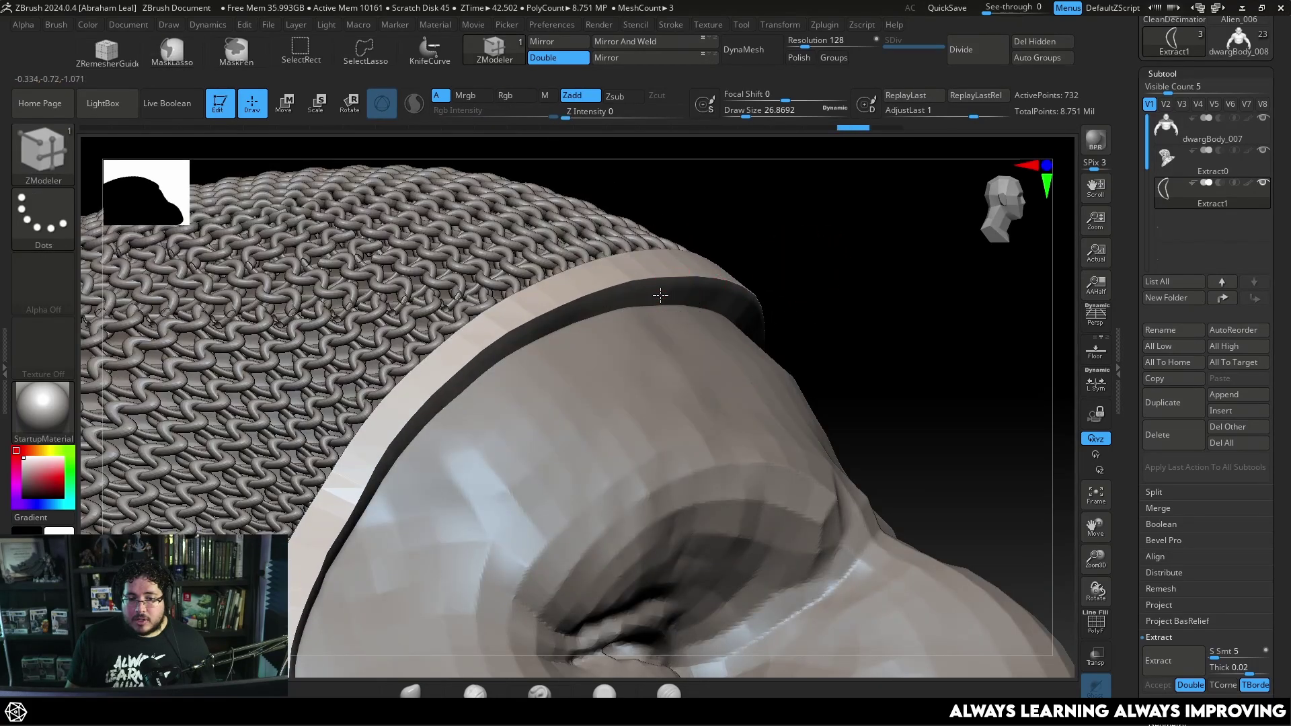
Bevel the corner edge loops of the face-opening trim with four rows to round its inner and outer borders
drag(660, 296, 614, 301)
drag(793, 269, 627, 288)
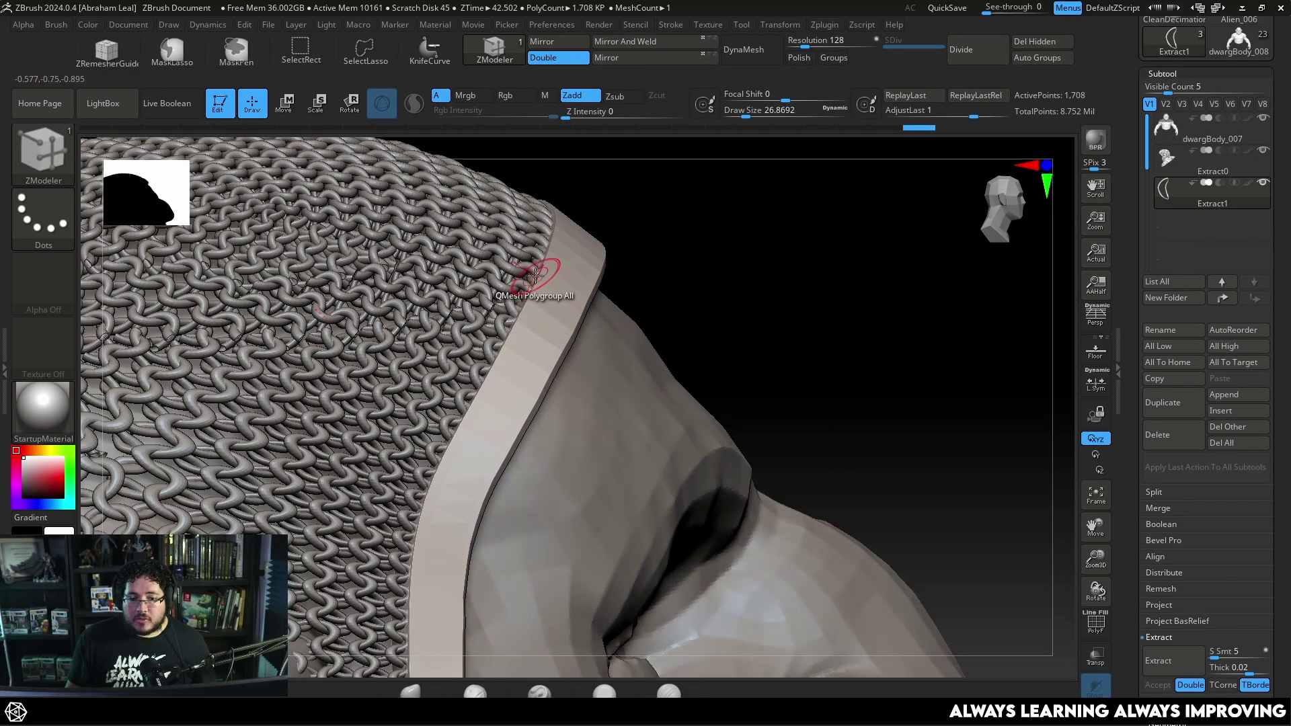
drag(539, 273, 546, 275)
drag(754, 250, 676, 254)
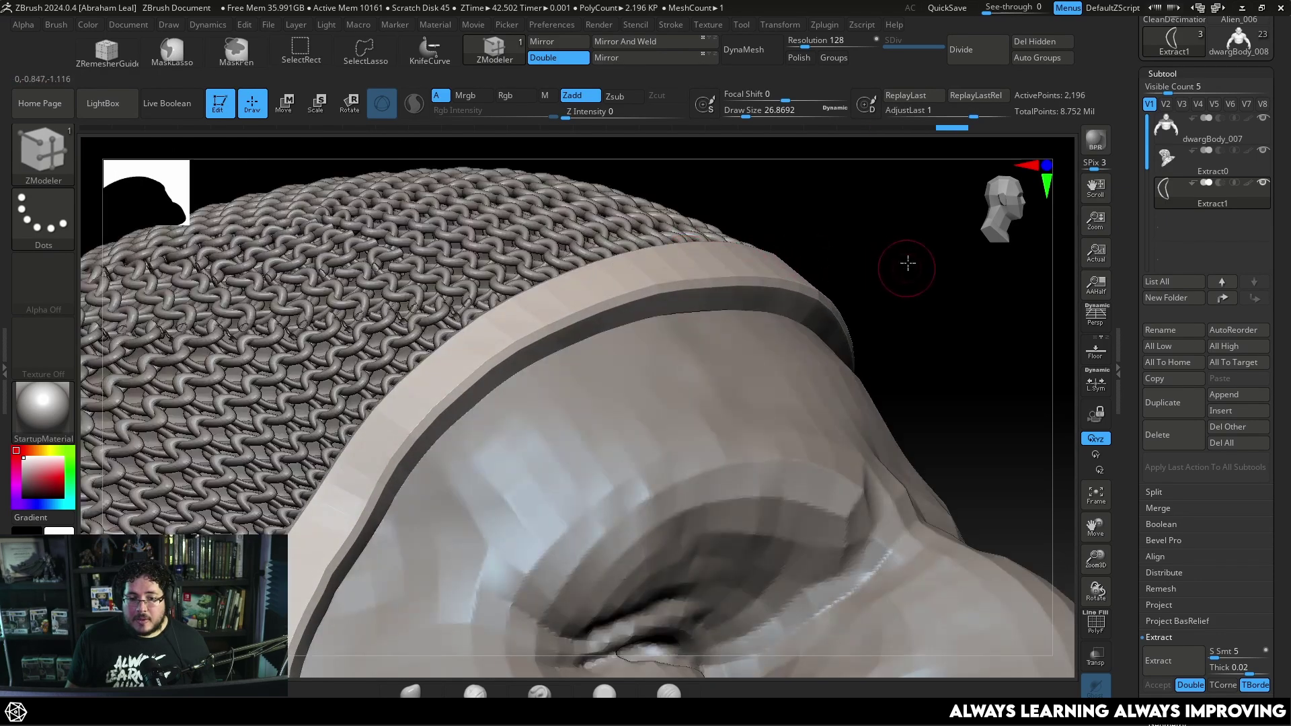
alt+drag(908, 265, 952, 354)
drag(888, 440, 996, 435)
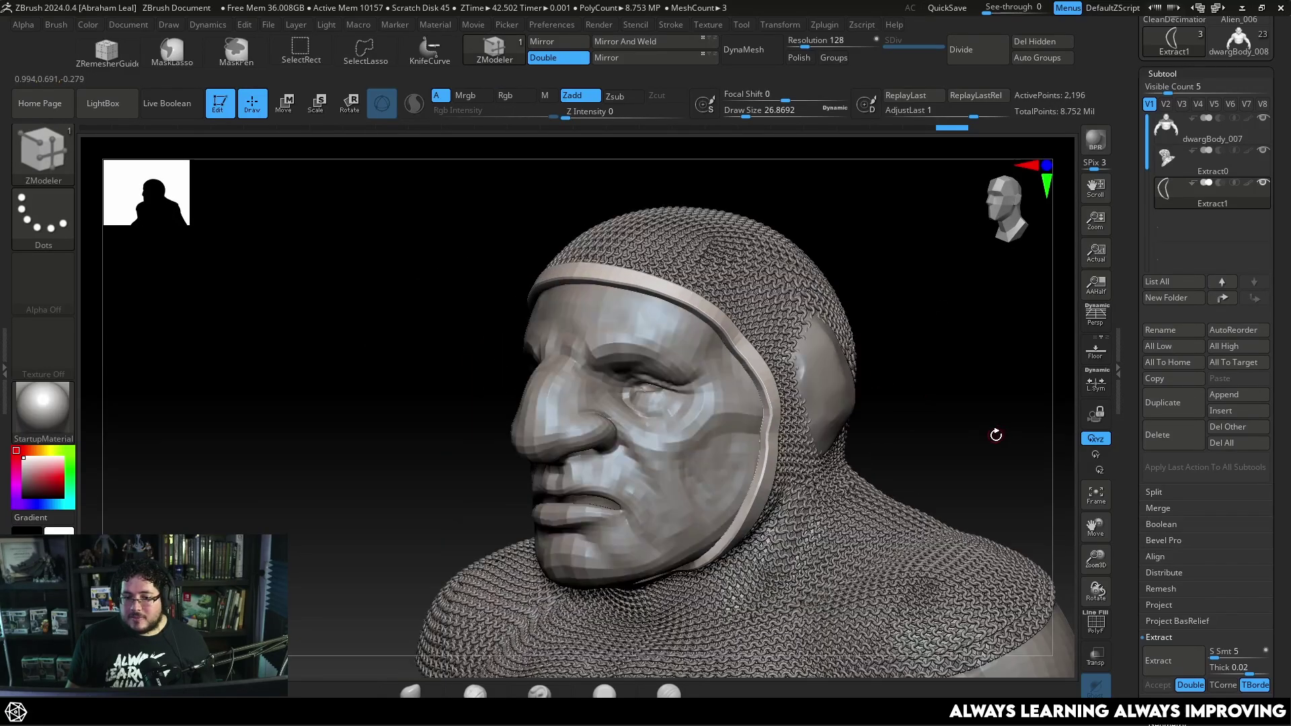
Delete the dwargBody_007 subtool, keeping only the chainmail hood and its face-opening trim
click(1168, 140)
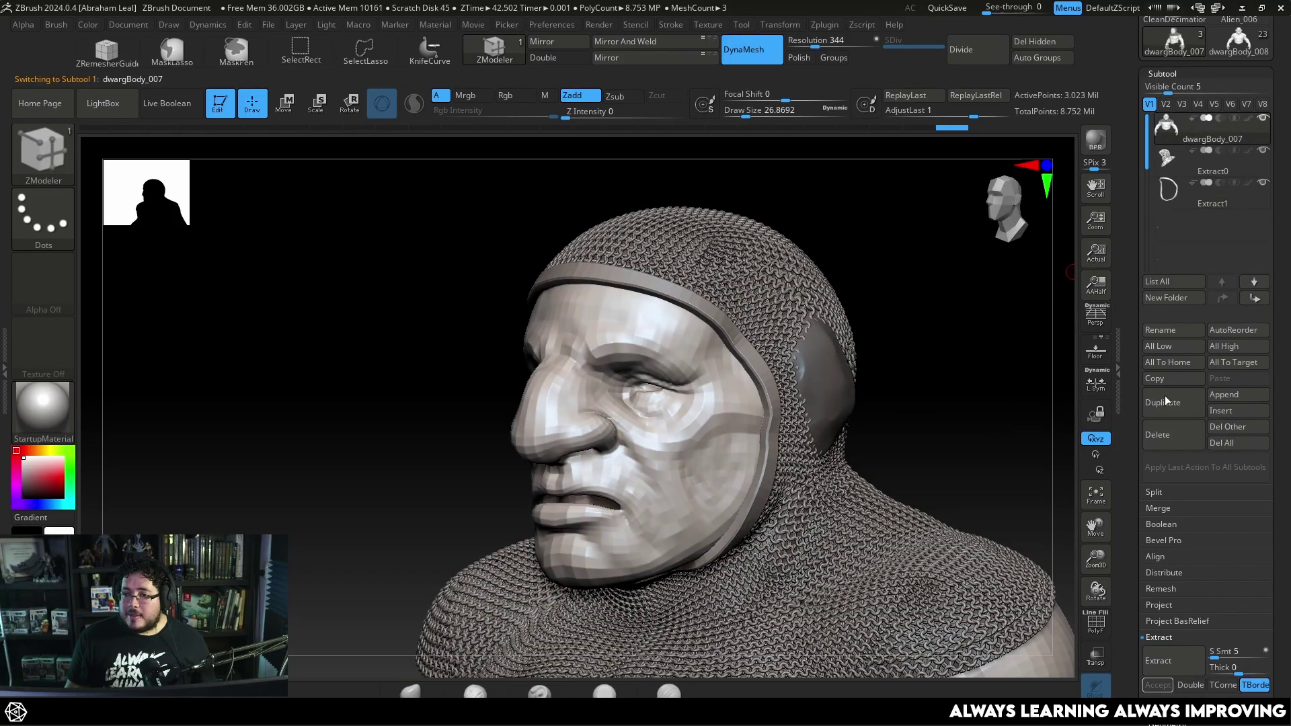
click(1169, 402)
click(1050, 471)
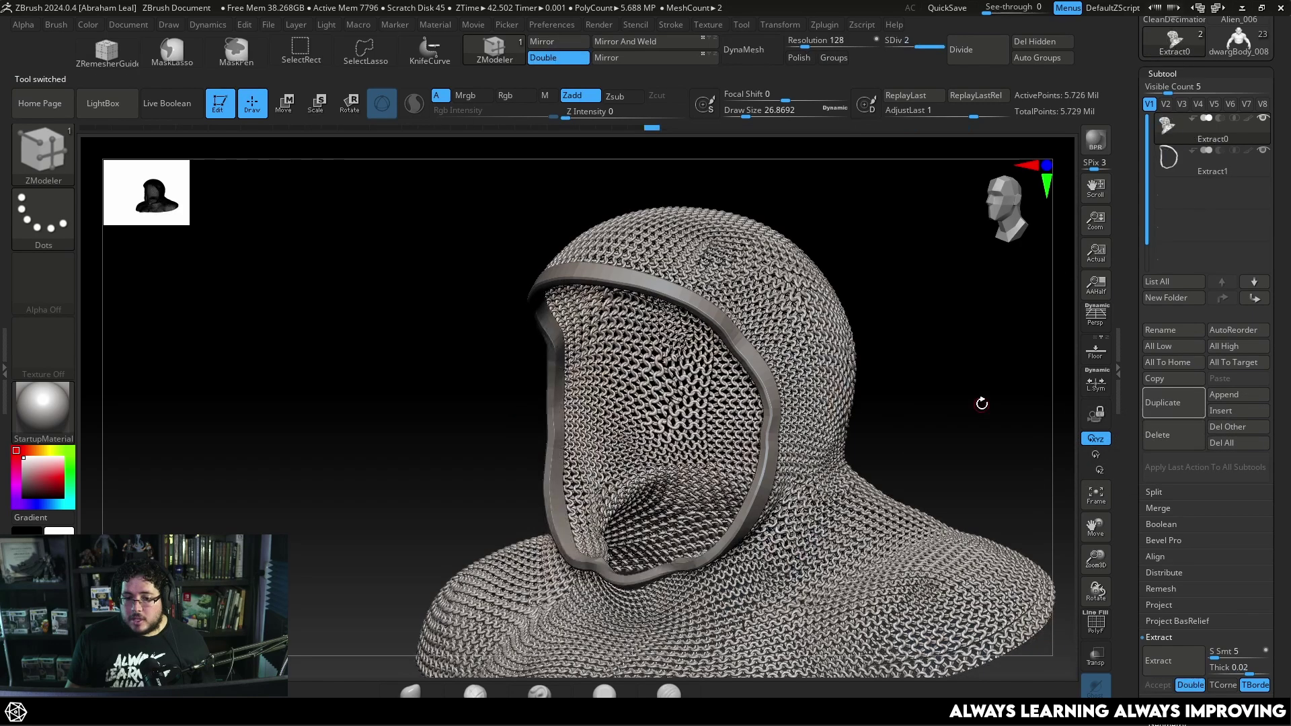
drag(980, 403, 929, 351)
click(1207, 157)
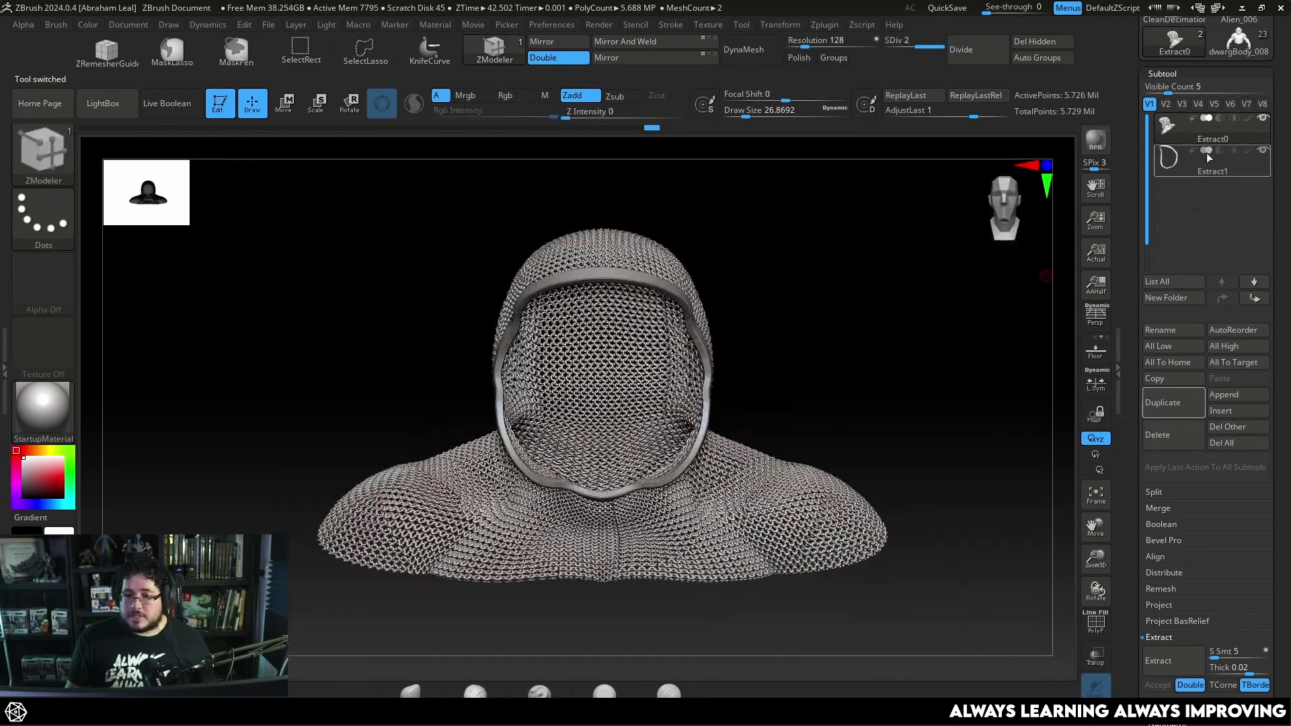
Switch to the dwargBody_008 tool and append the chainmail hood, Extract0, as a subtool
click(1225, 54)
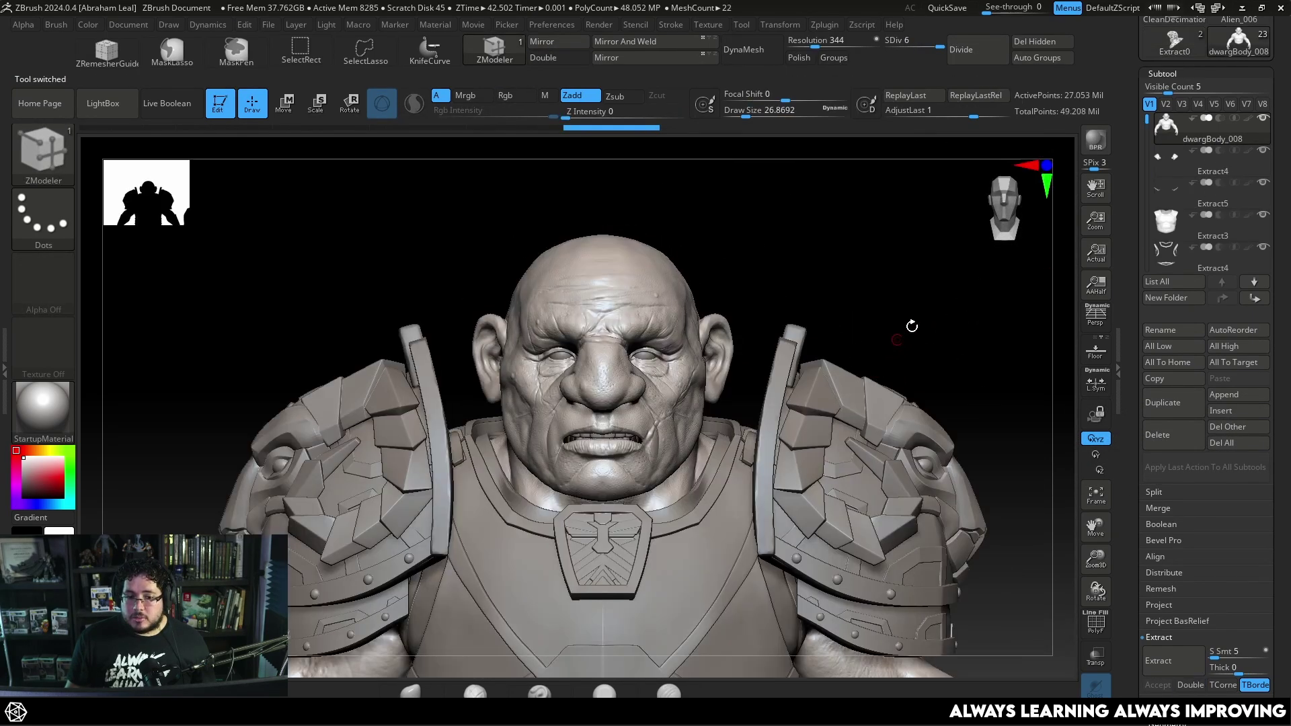
click(1222, 394)
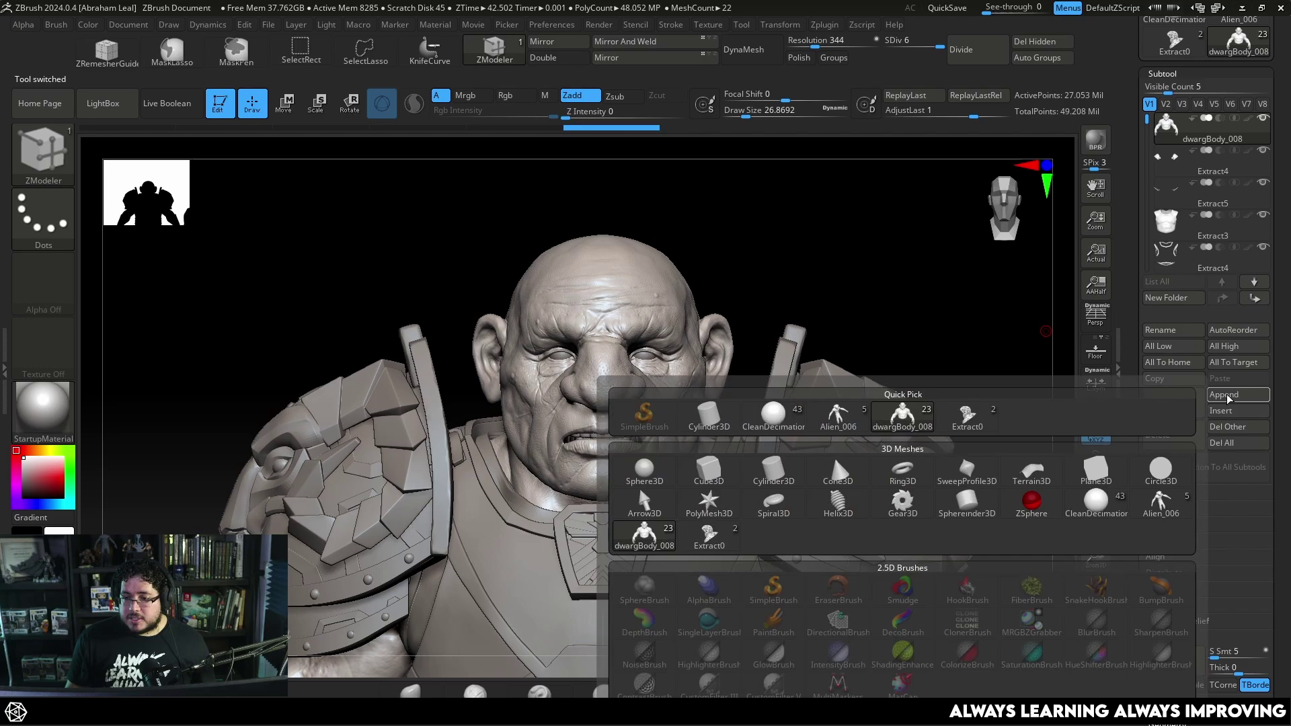
click(959, 422)
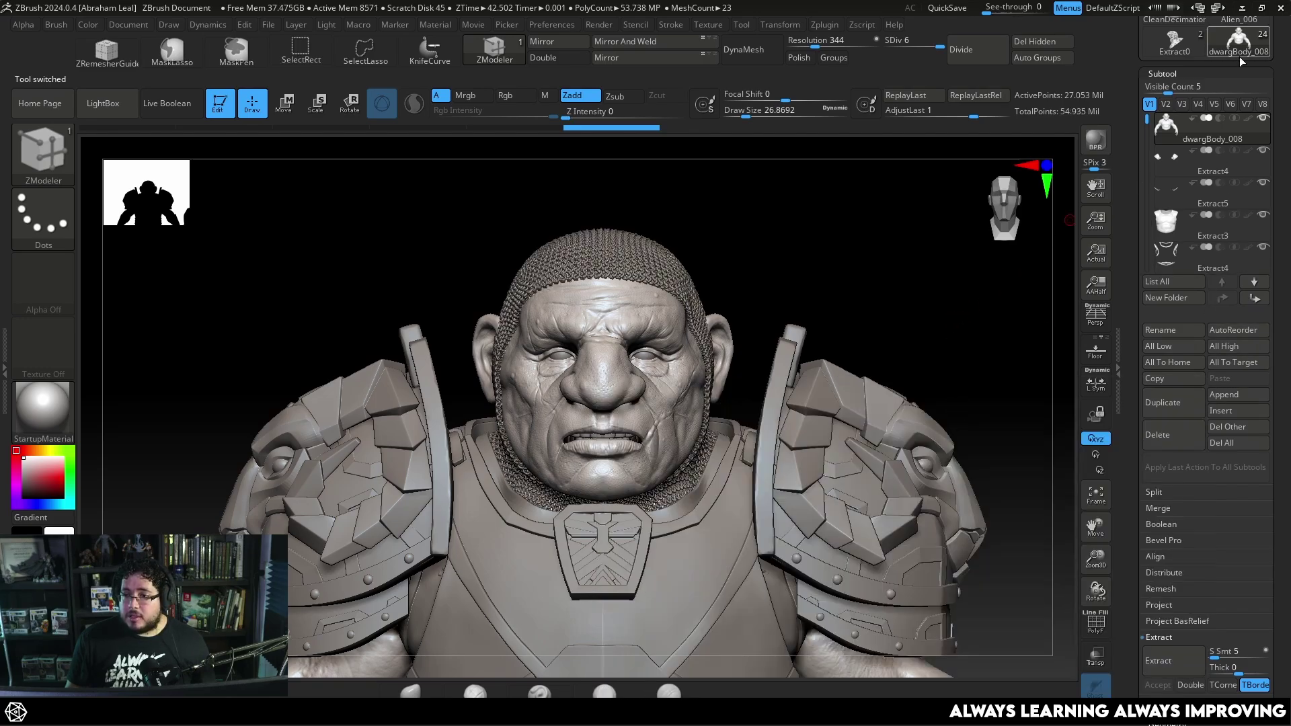
Select the face-opening trim, Extract1, in the hood tool and append it to the dwargBody_008 tool
click(1175, 44)
click(1185, 163)
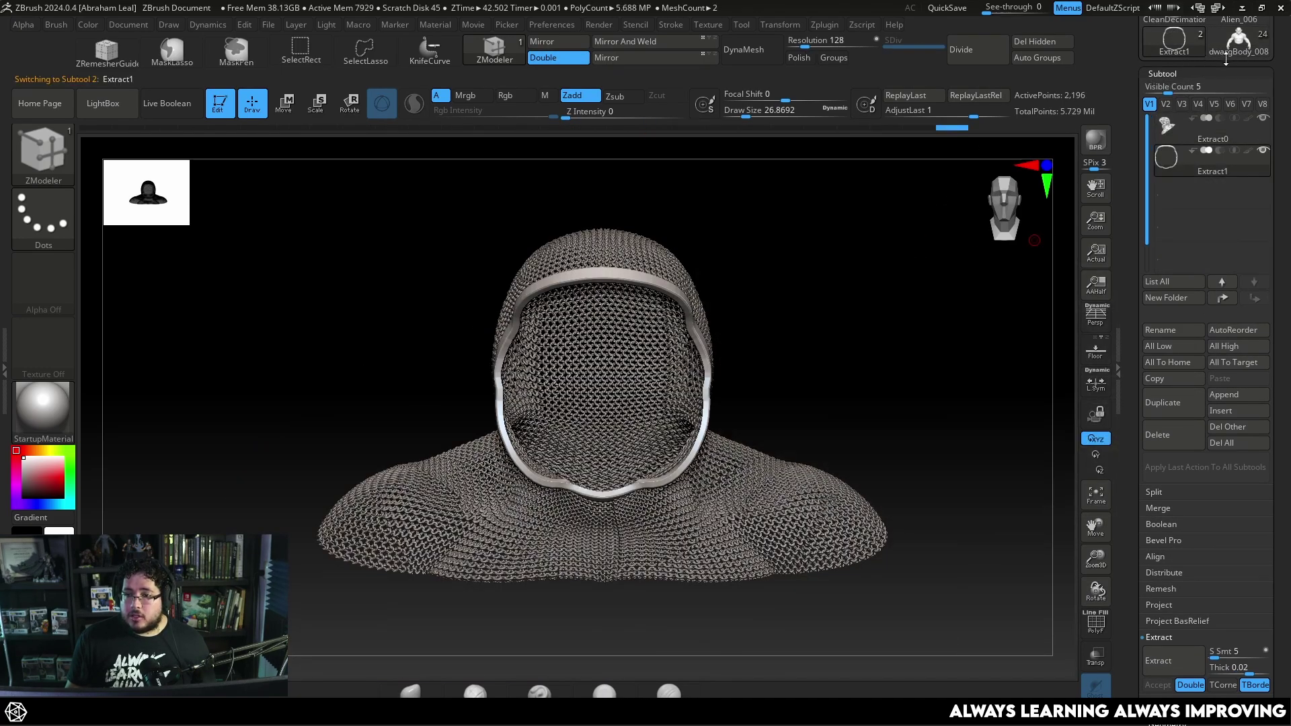
click(1233, 56)
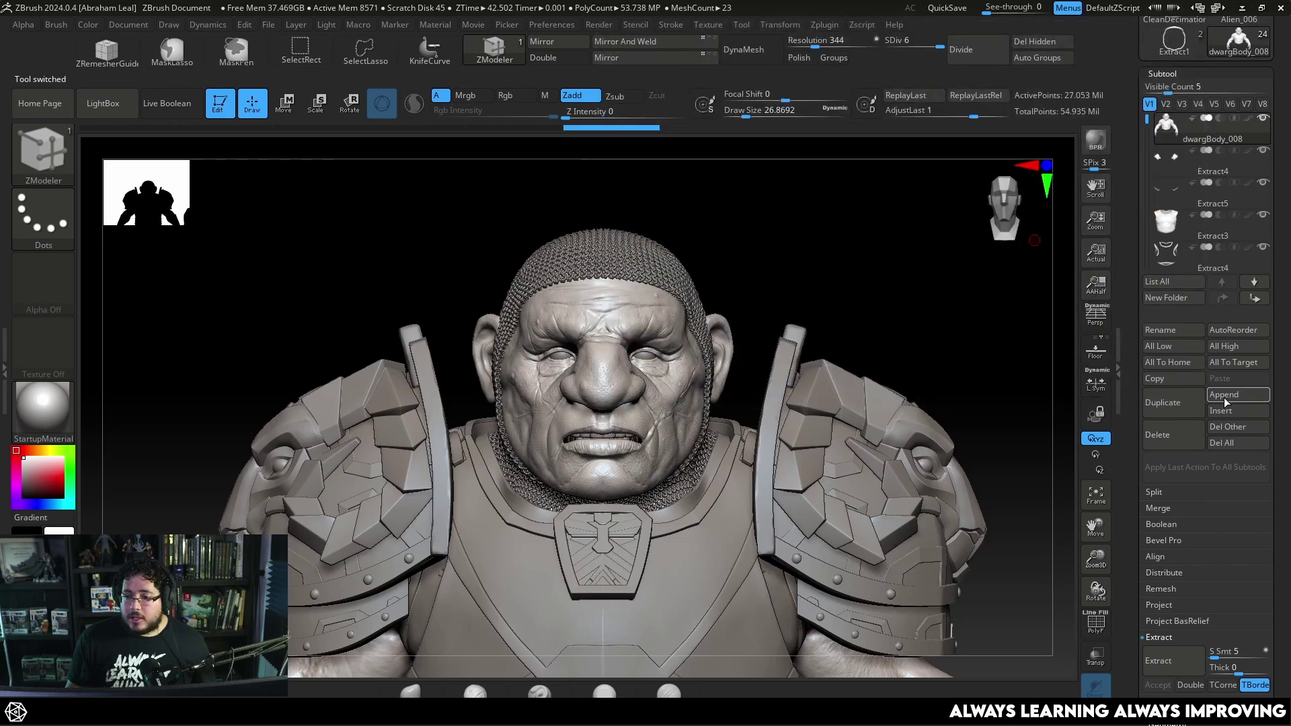
click(1224, 395)
click(979, 417)
drag(931, 305, 893, 344)
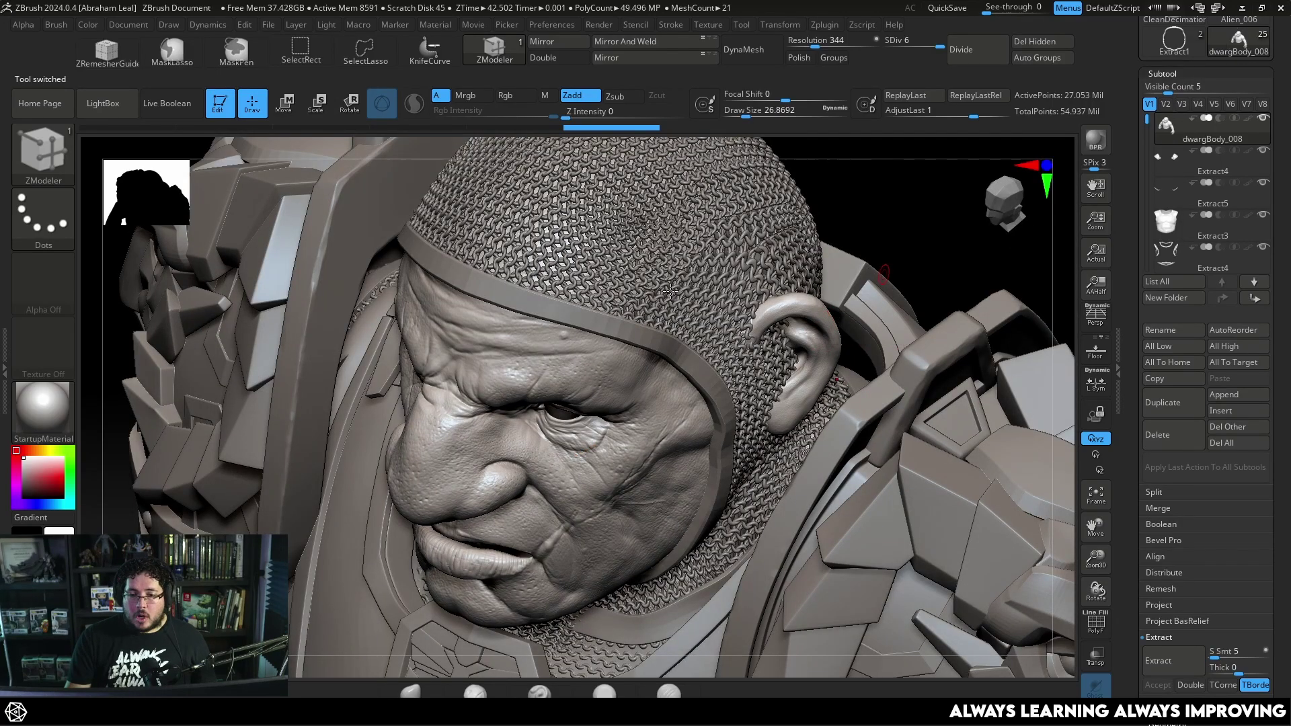
Lower the dwarf body to subdivision level 1 and choose the Move brush
key(b)
key(m)
key(v)
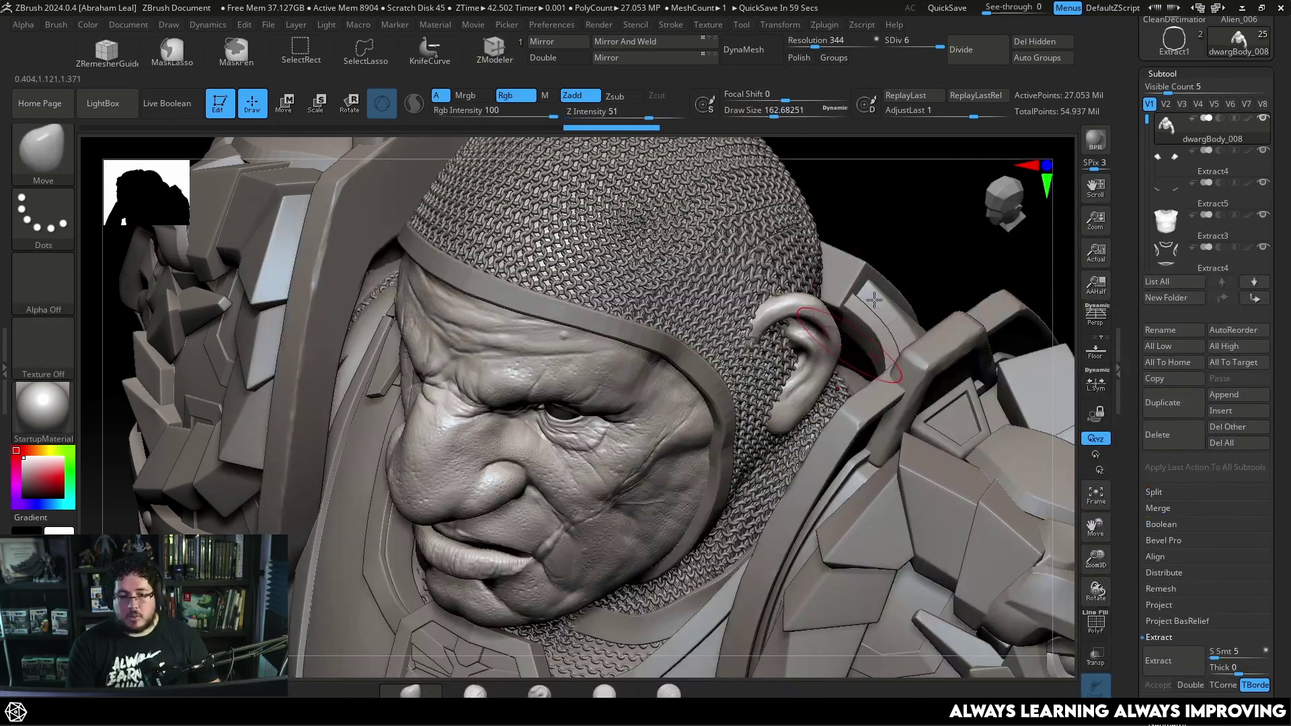
key(shift)
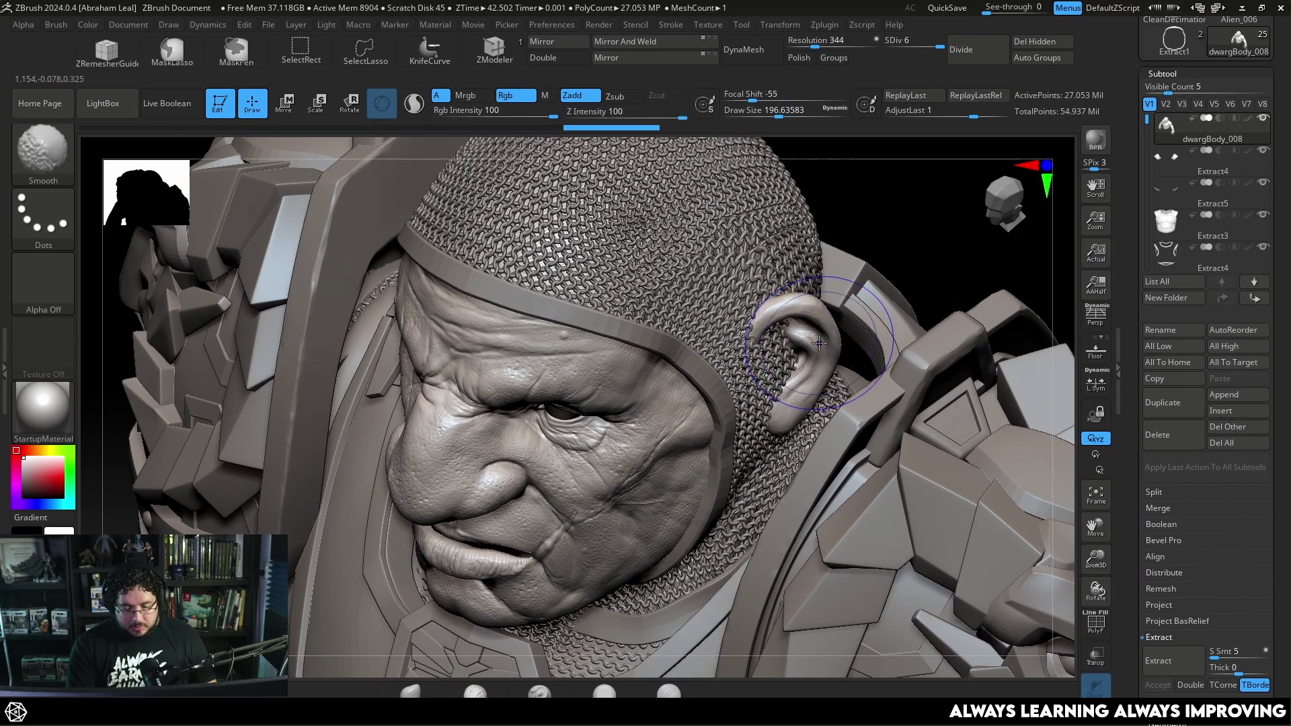
key(shift+d)
key(shift+d)
key(shift+d)
key(shift+d)
key(b)
key(m)
key(v)
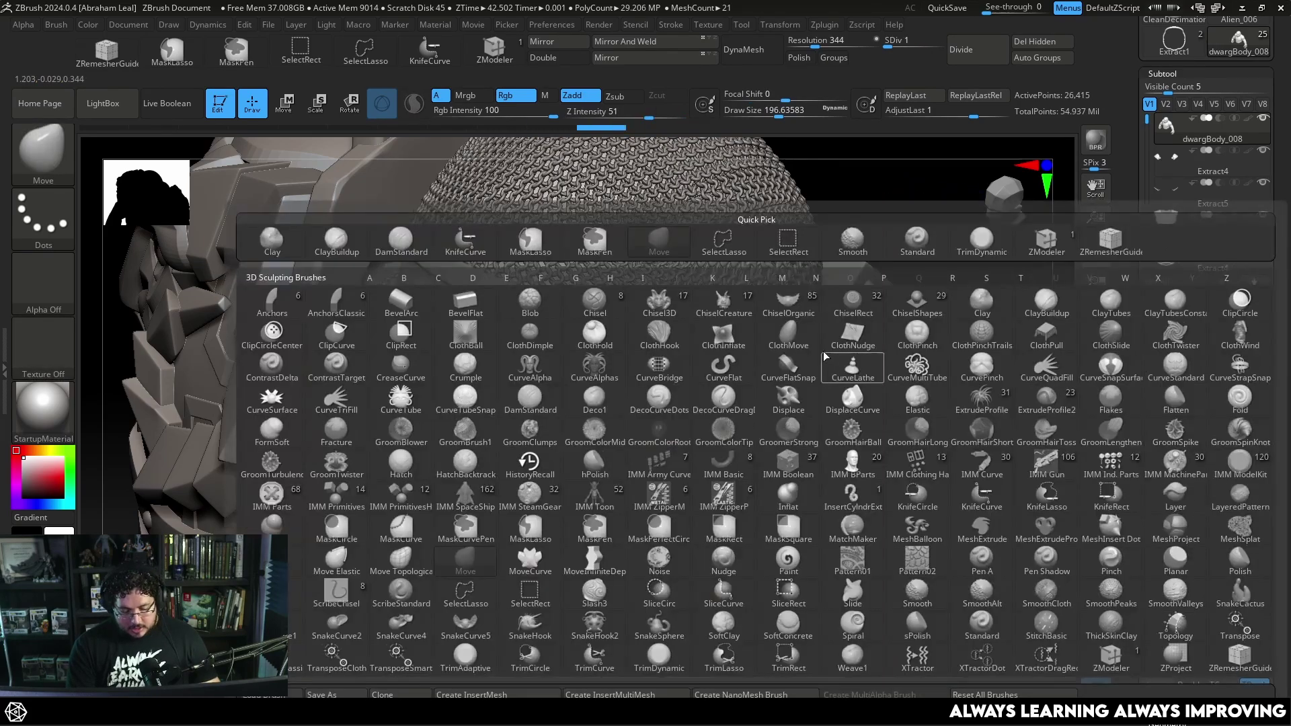
Push the dwarf's ears inward with a large Move brush until they are hidden beneath the chainmail hood, checking from the front and back
key(space)
drag(818, 348, 833, 349)
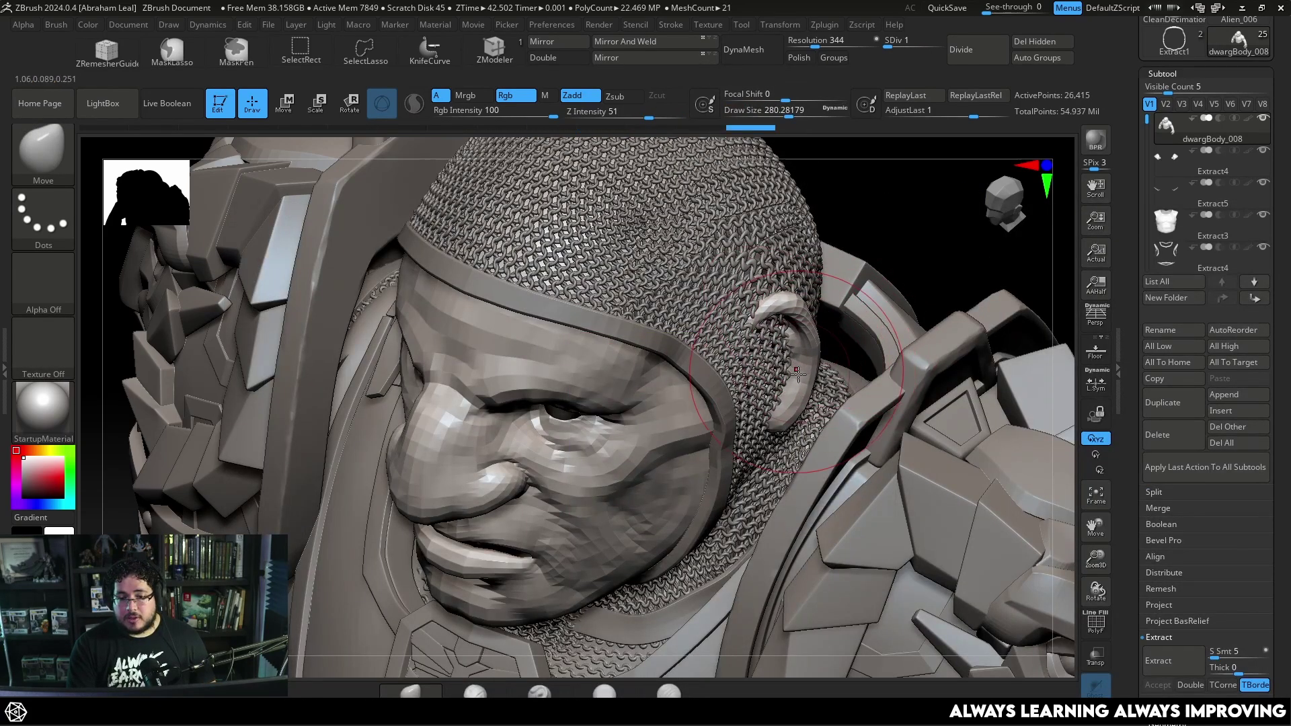
drag(821, 216, 886, 313)
right_drag(769, 291, 781, 412)
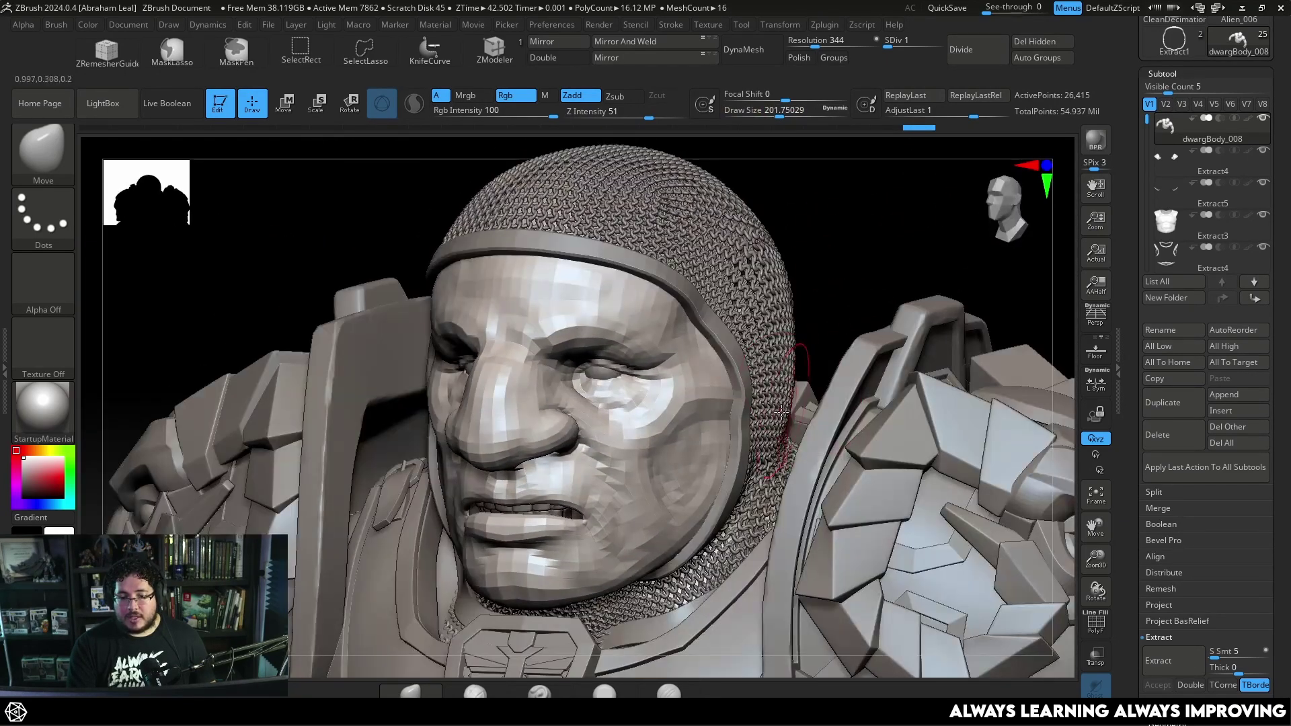
right_drag(866, 313, 644, 309)
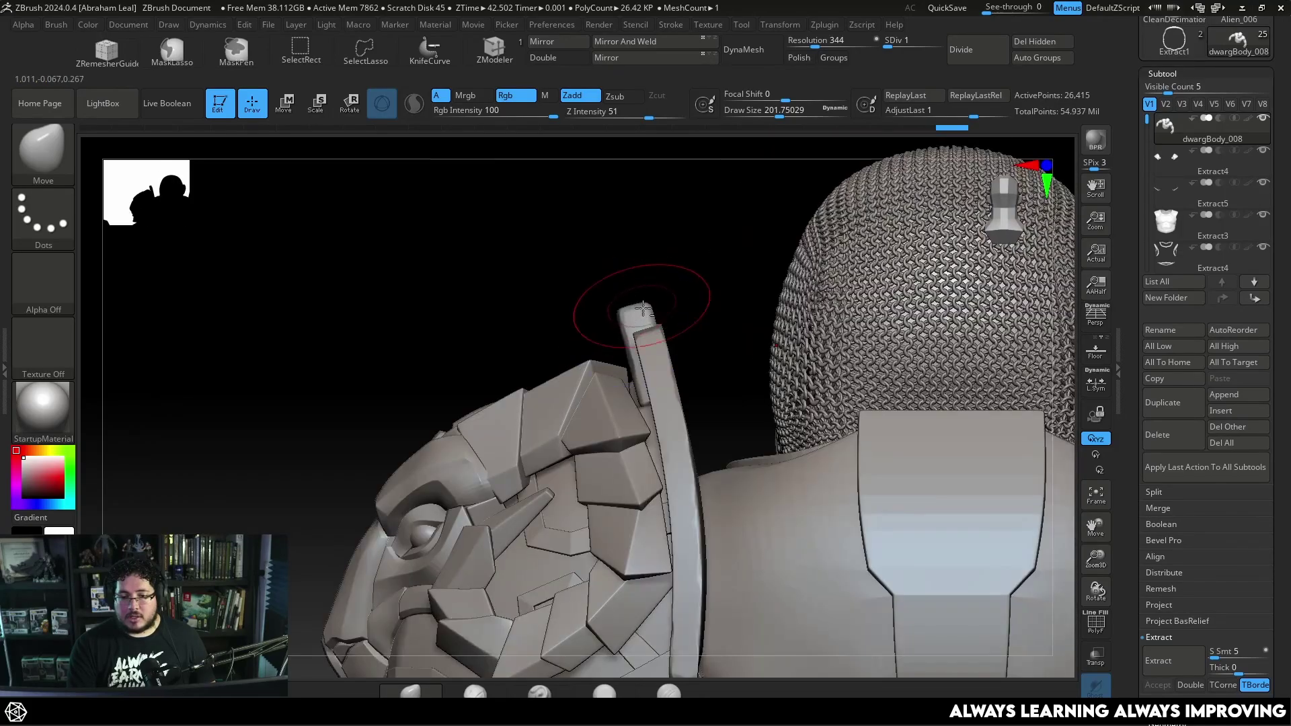
right_drag(680, 254, 787, 364)
right_drag(771, 407, 775, 438)
right_drag(859, 350, 784, 418)
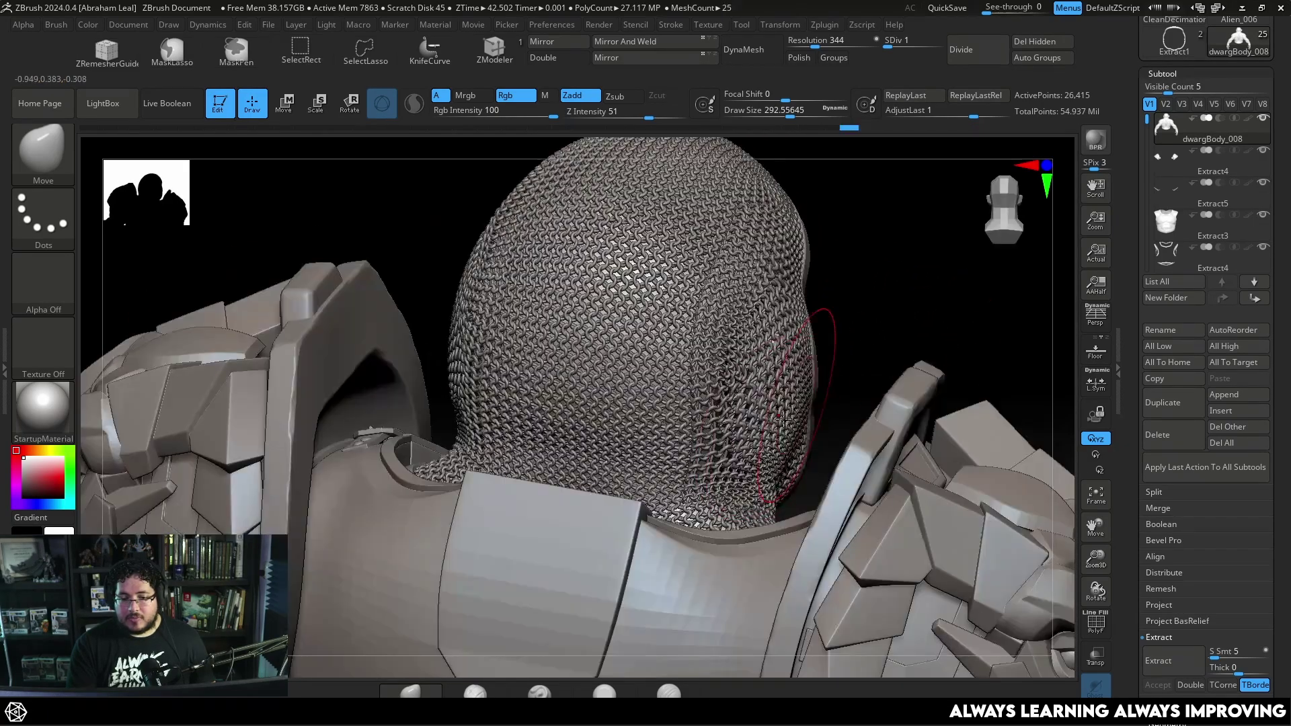
Return the dwarf body to subdivision level 6 and reduce the brush's draw size to about 149
shift+right_drag(880, 349, 906, 320)
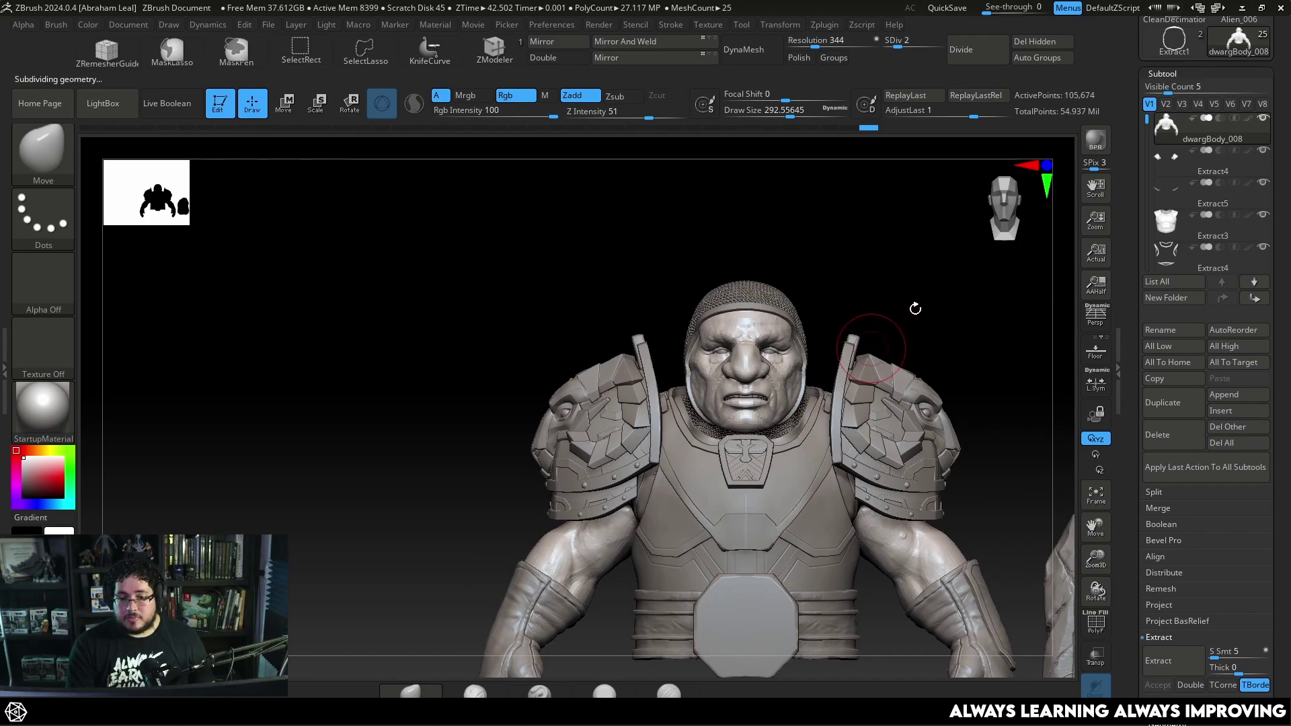
mouse_move(947, 322)
right_down()
mouse_move(946, 412)
mouse_move(963, 272)
mouse_move(896, 280)
mouse_move(922, 292)
right_up()
key(space)
drag(922, 281, 885, 278)
key(space)
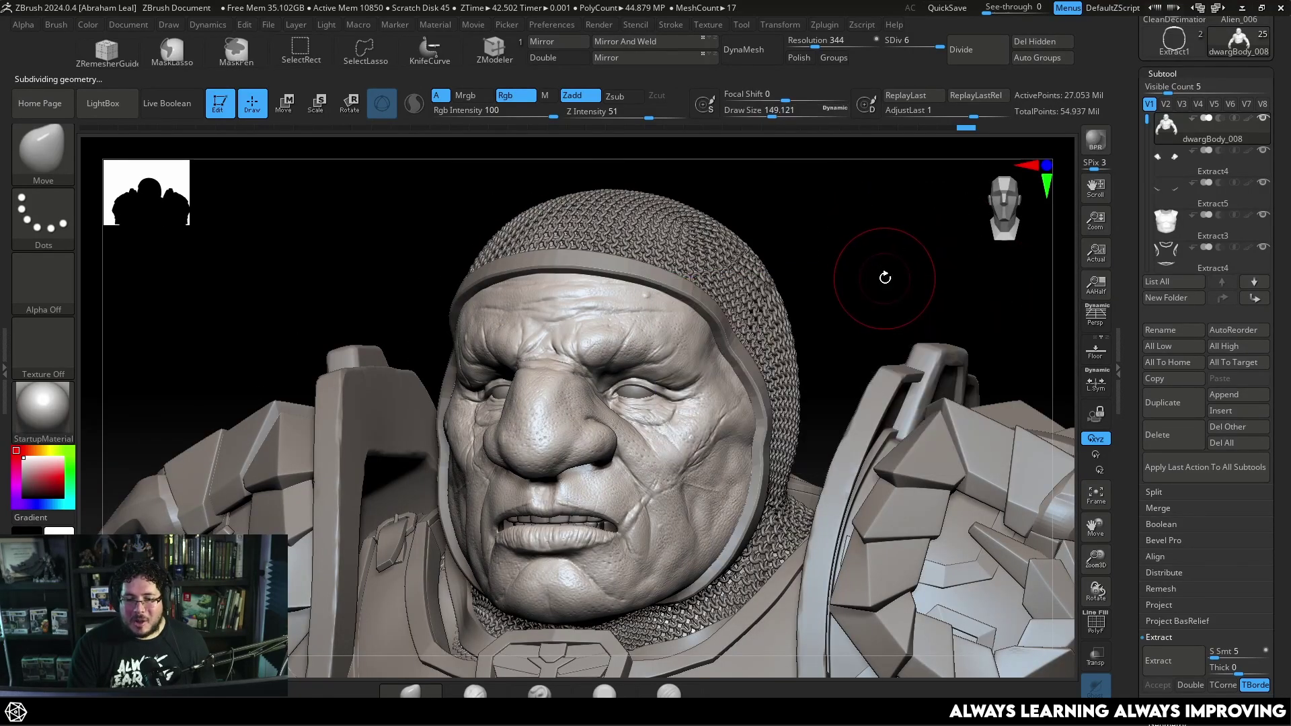